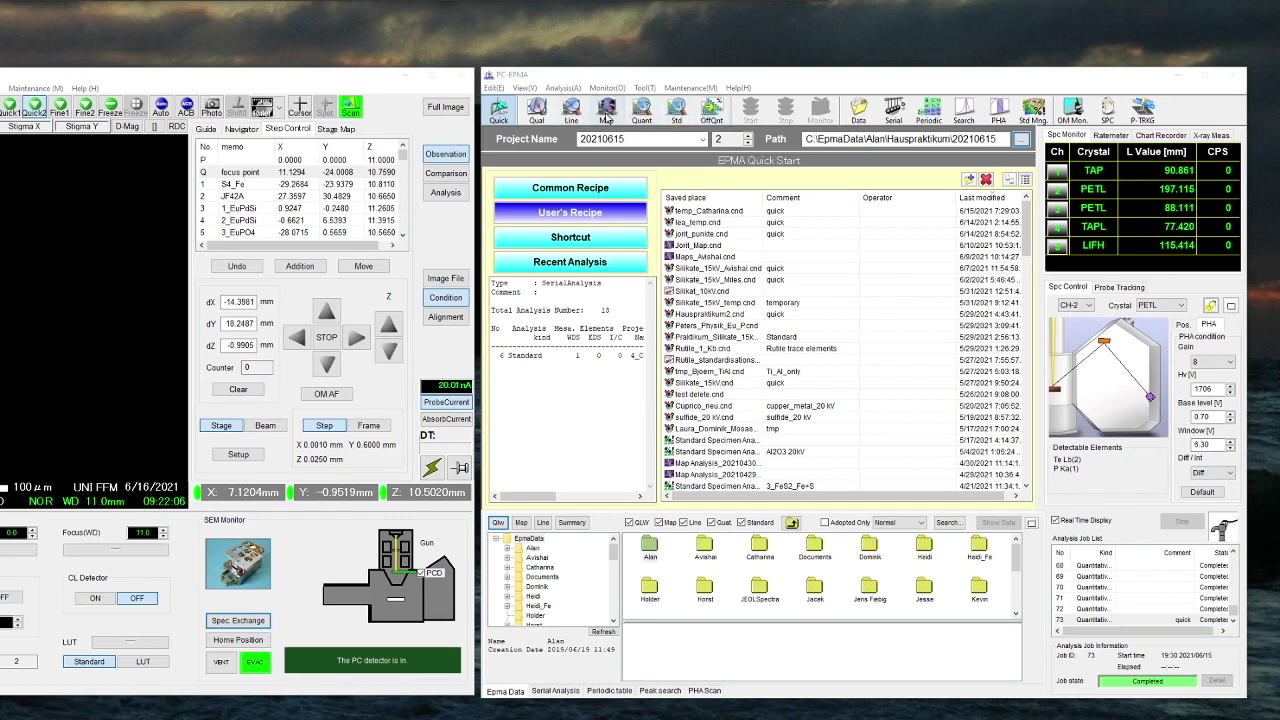
# Step: Look through the condition screens for quantitative, standard specimen, map and line analysis
pyautogui.click(643, 113)
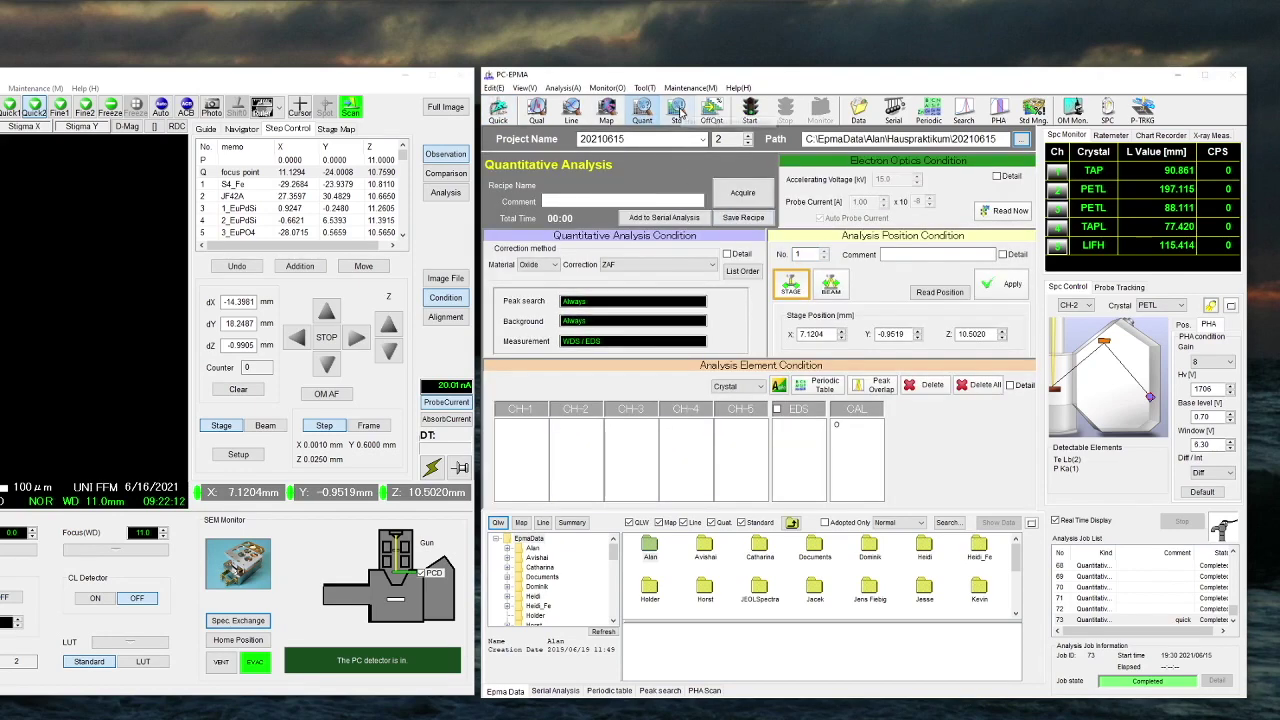
pyautogui.click(679, 112)
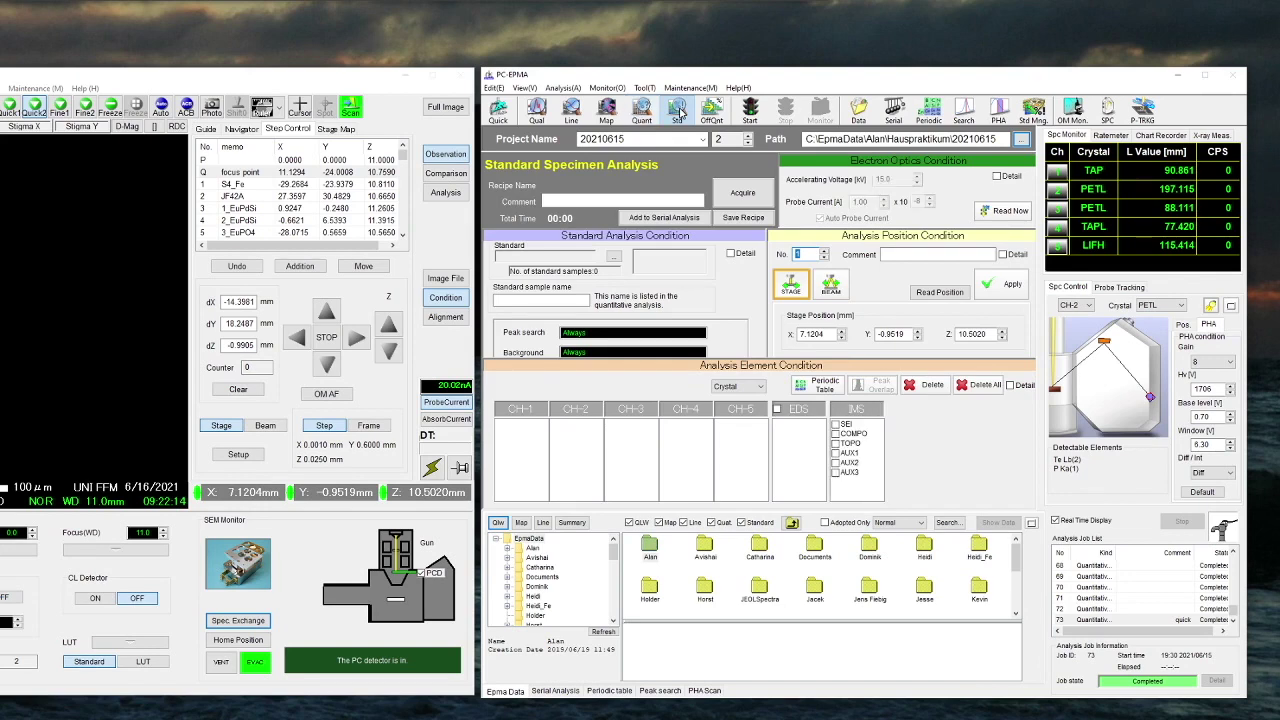
pyautogui.click(606, 113)
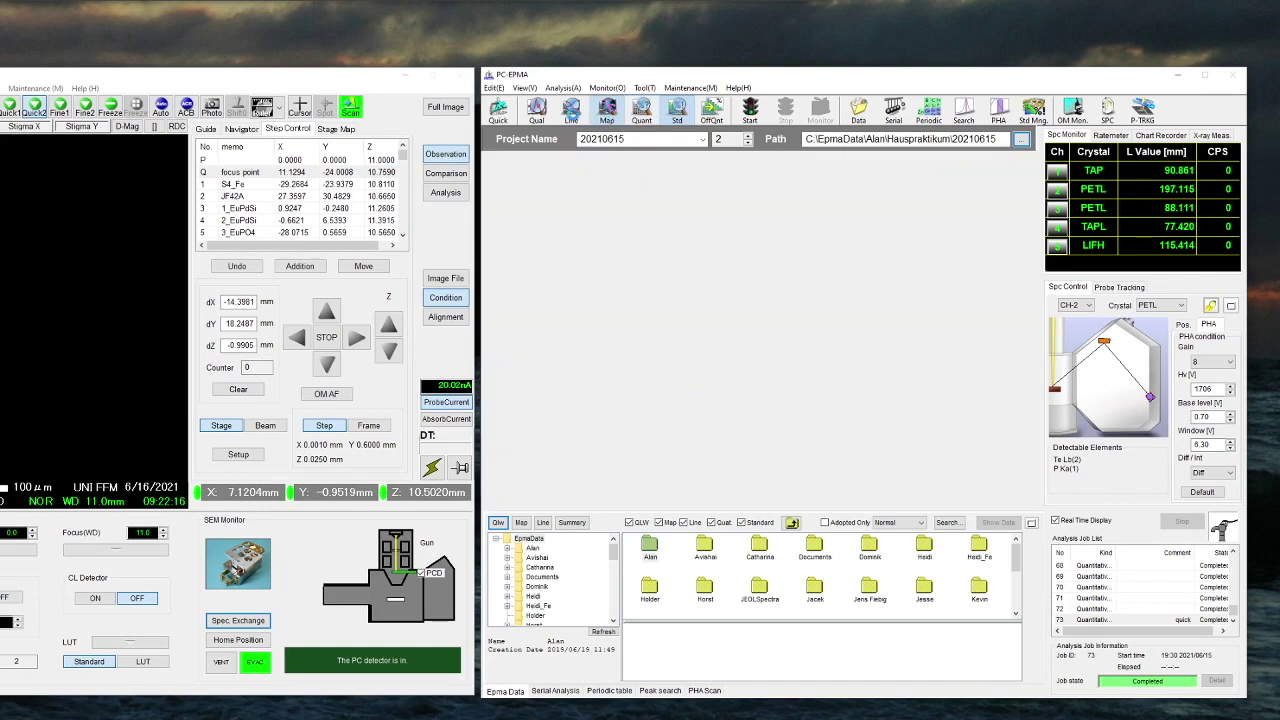
pyautogui.click(574, 113)
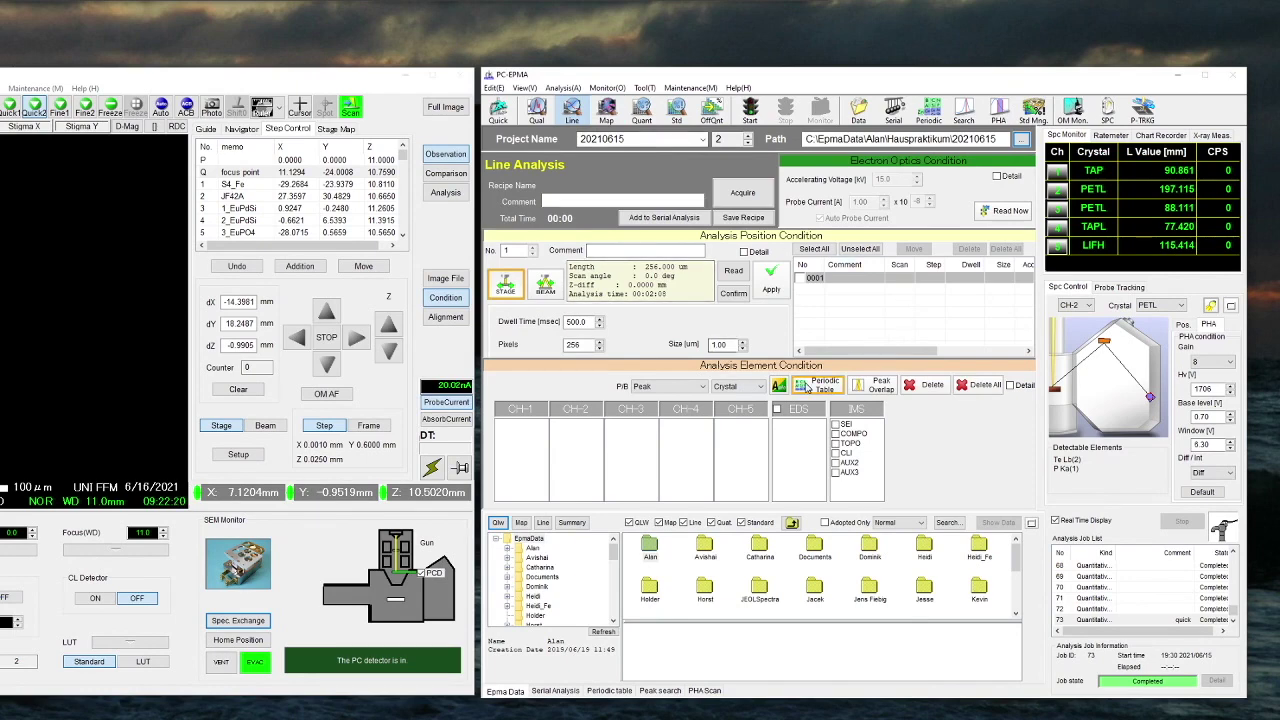
pyautogui.click(677, 110)
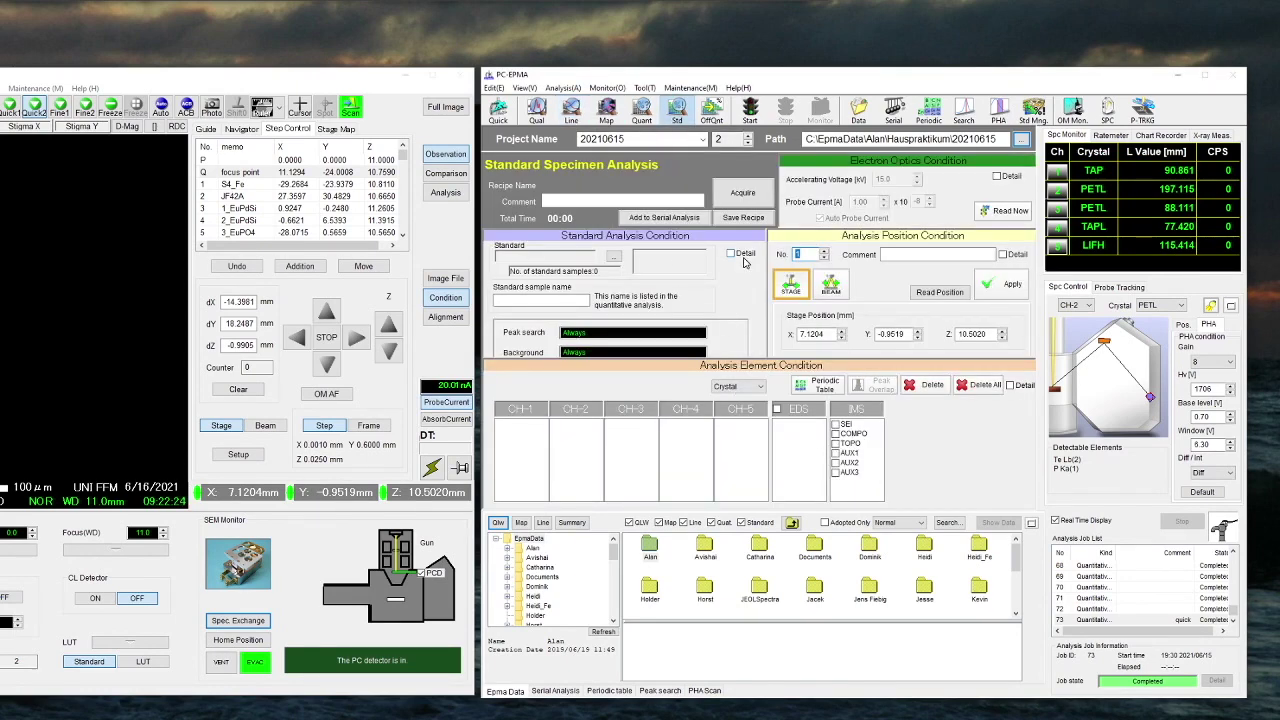
pyautogui.click(567, 196)
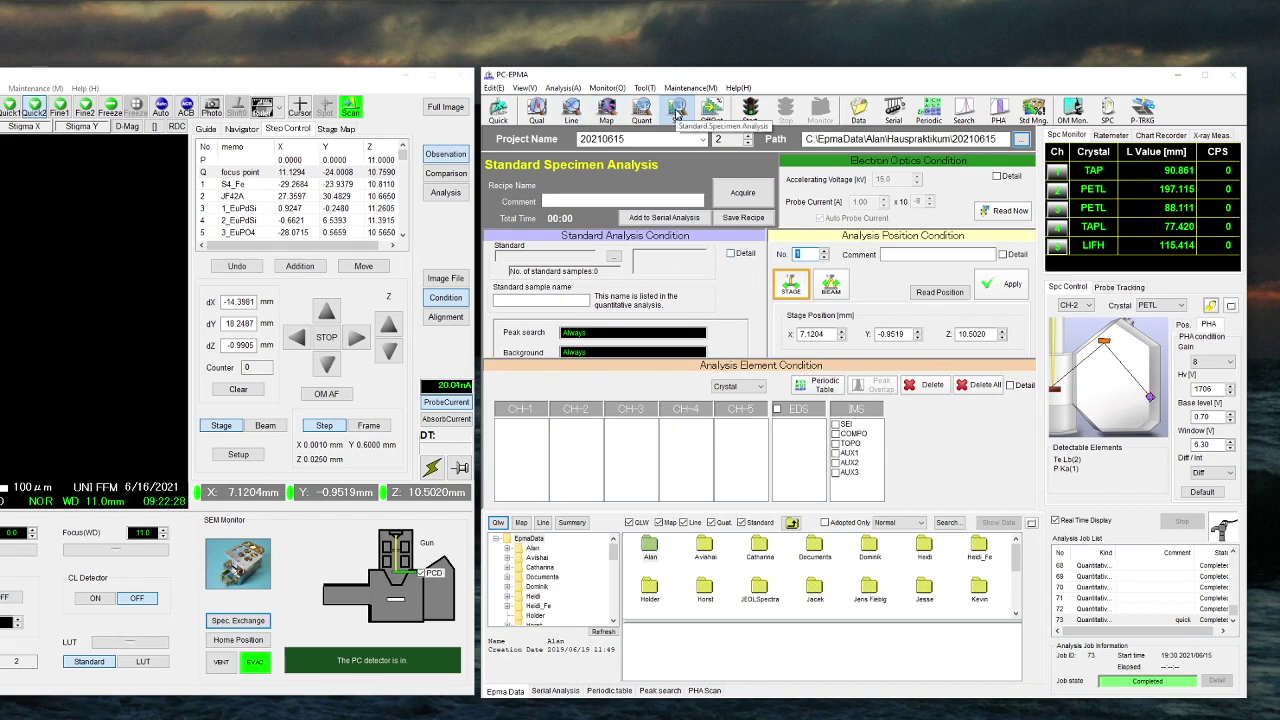
# Step: Return to the quick start screen and load the user recipe Silikate_15kV_temp
pyautogui.click(499, 112)
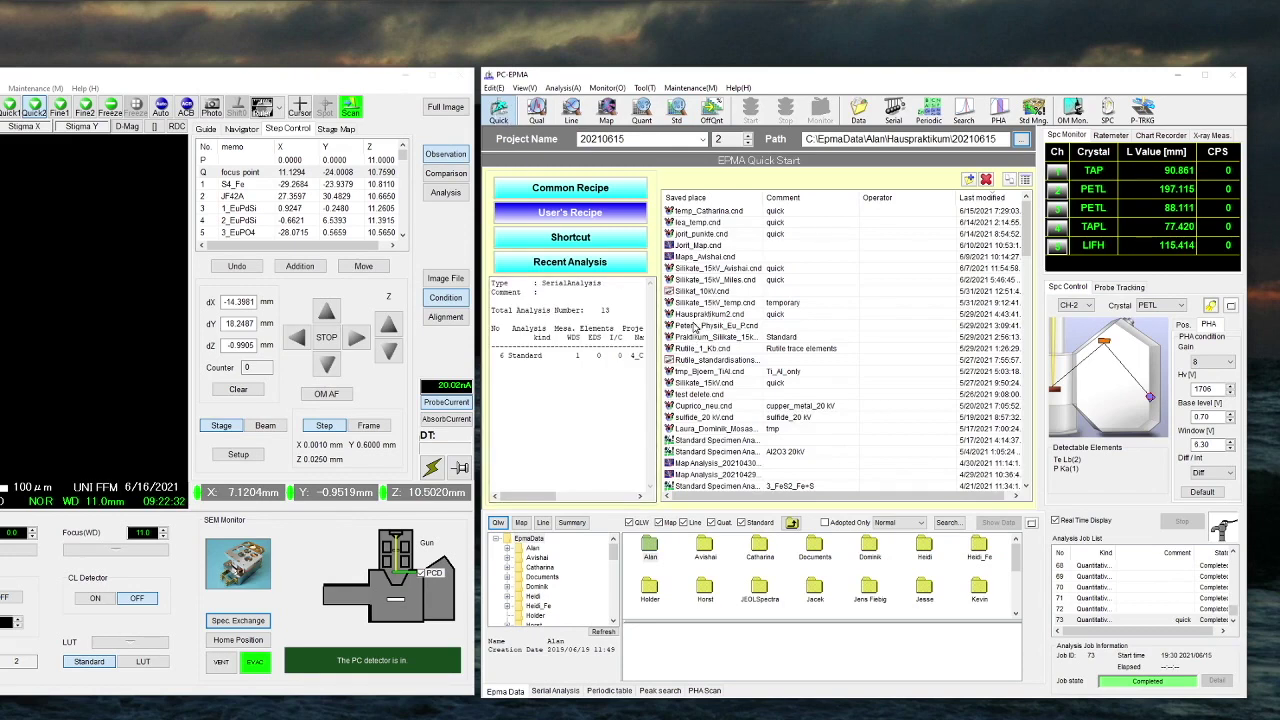
pyautogui.click(703, 304)
pyautogui.doubleClick(711, 304)
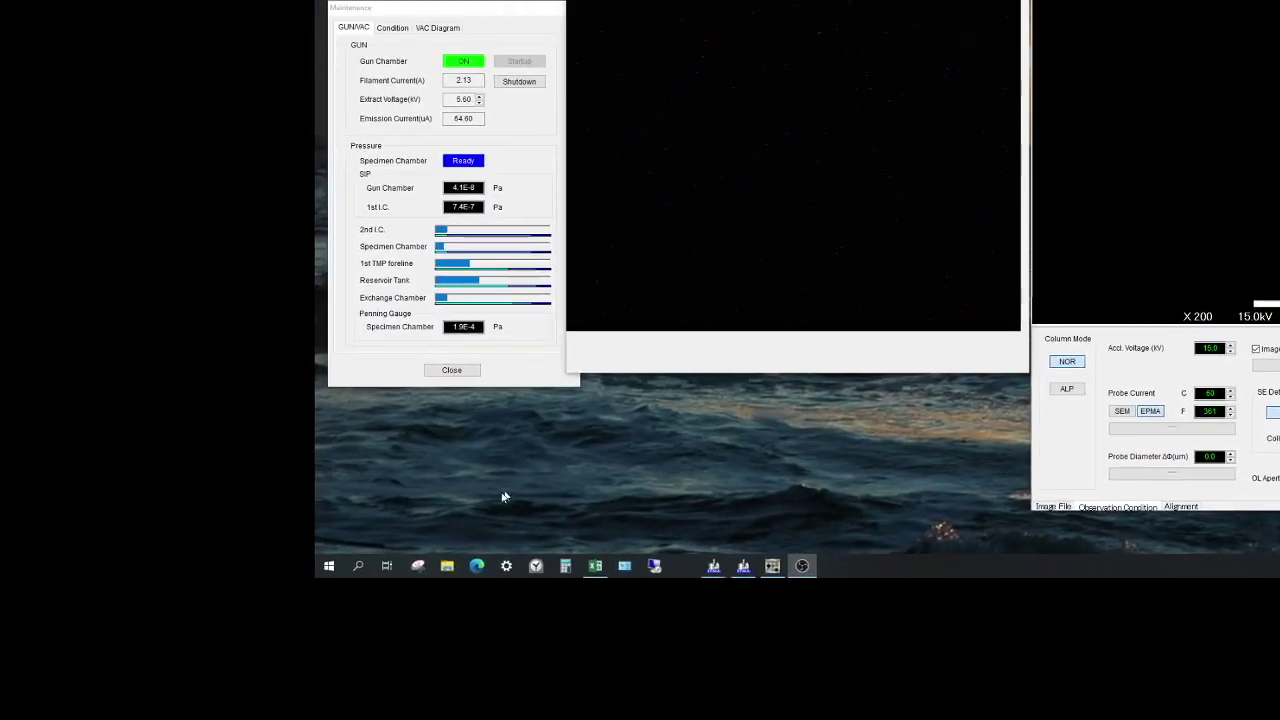
# Step: Switch to Snipping Tool and capture a rectangular snip of the element table from CH-1 to CAL
pyautogui.click(419, 568)
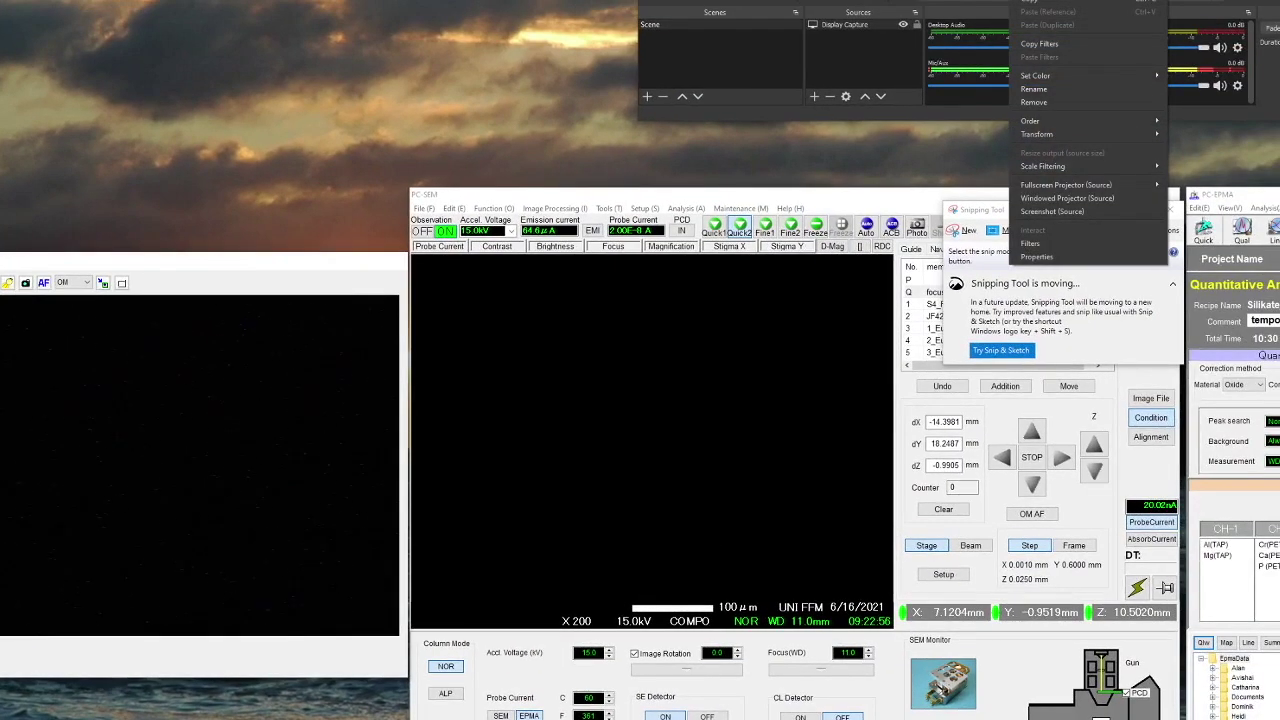
pyautogui.press('Escape')
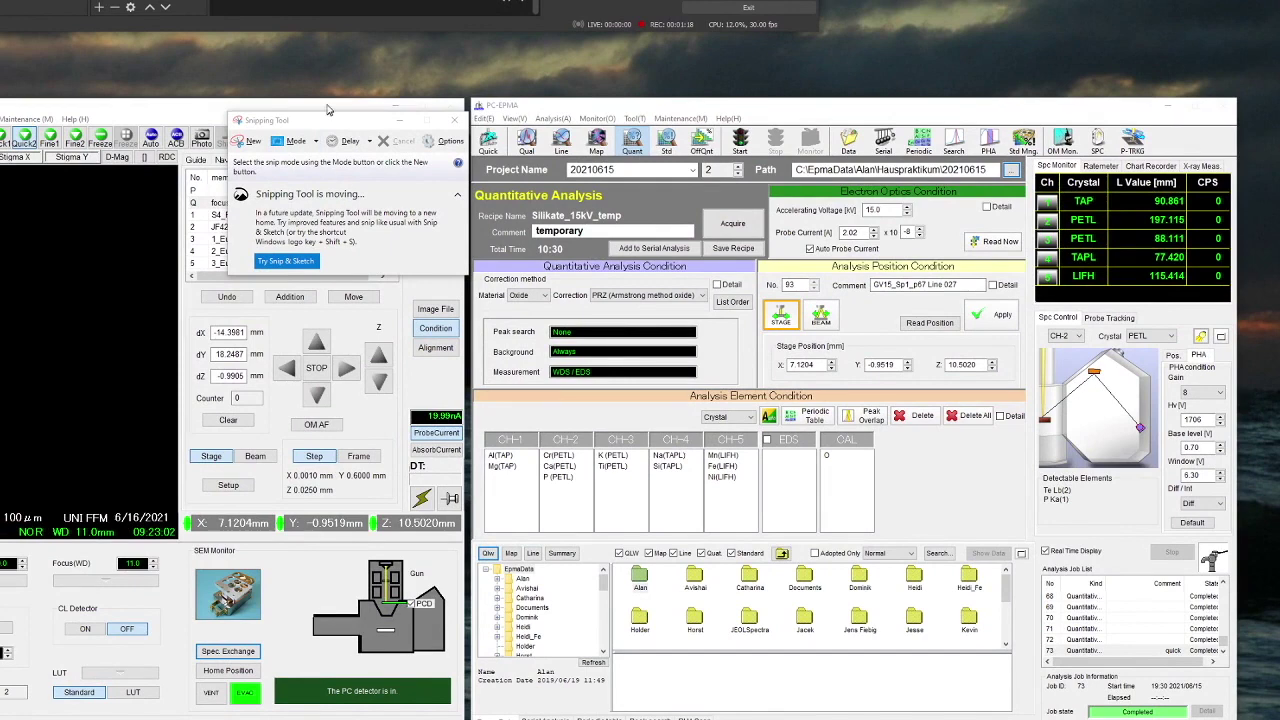
pyautogui.click(292, 145)
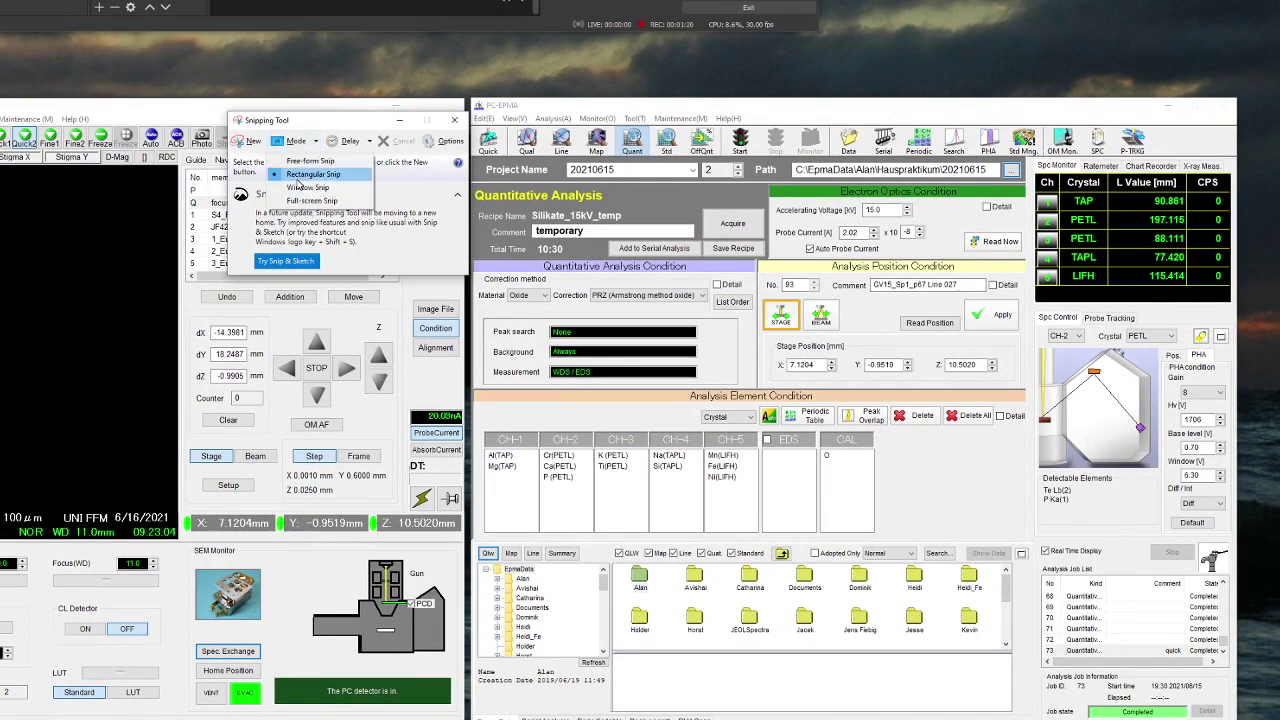
pyautogui.click(300, 176)
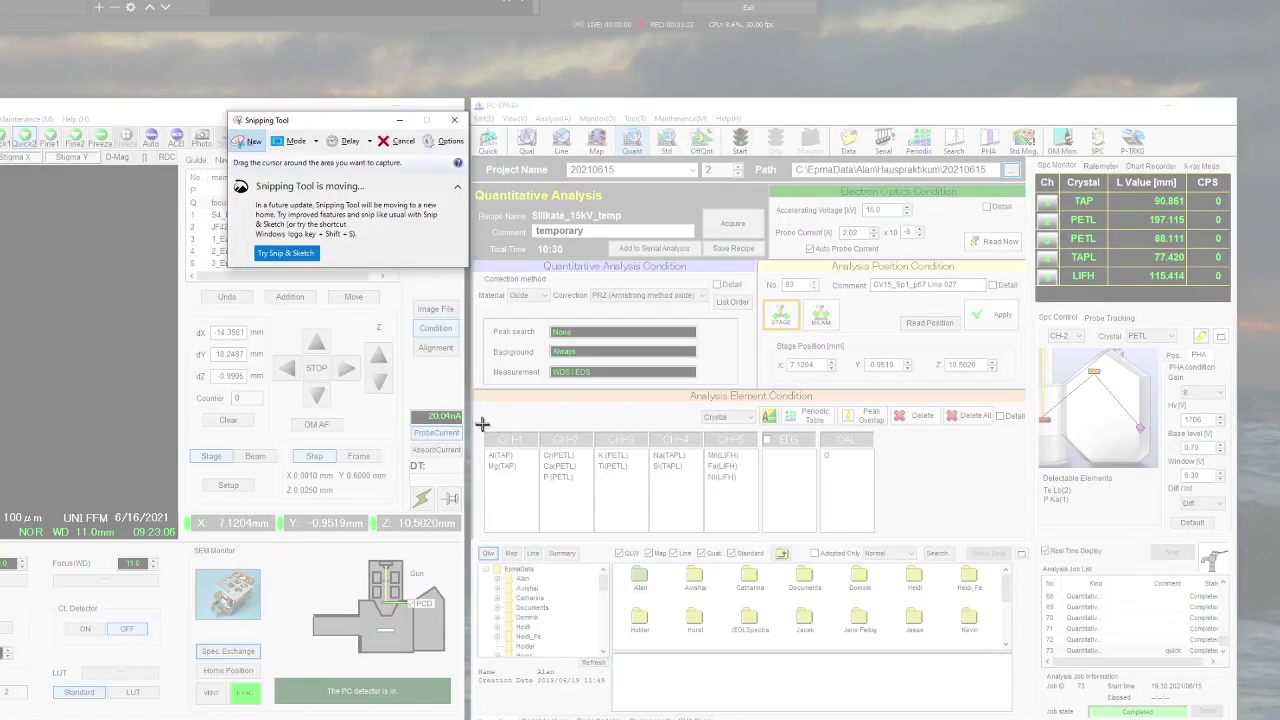
pyautogui.moveTo(481, 417); pyautogui.dragTo(888, 542)
# Step: Resize the snip window and place it beside the PC-EPMA window so all captured channel columns are visible
pyautogui.moveTo(647, 320); pyautogui.dragTo(155, 48)
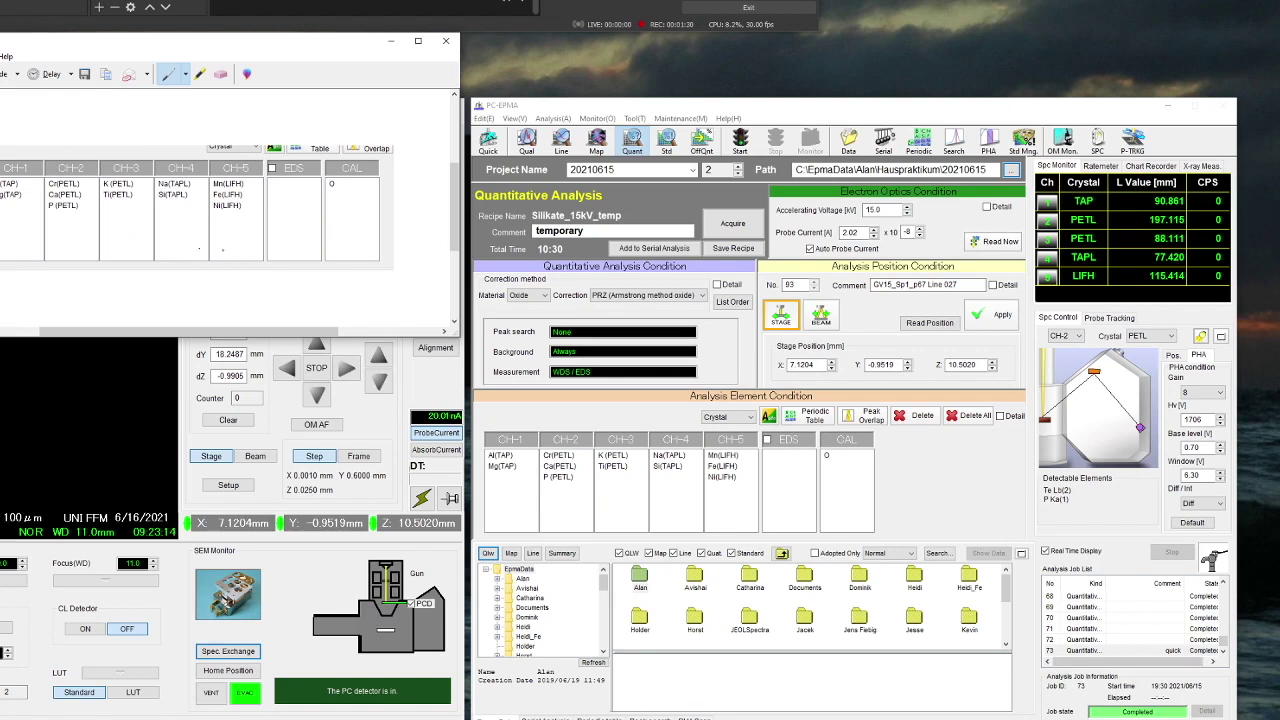
pyautogui.click(862, 104)
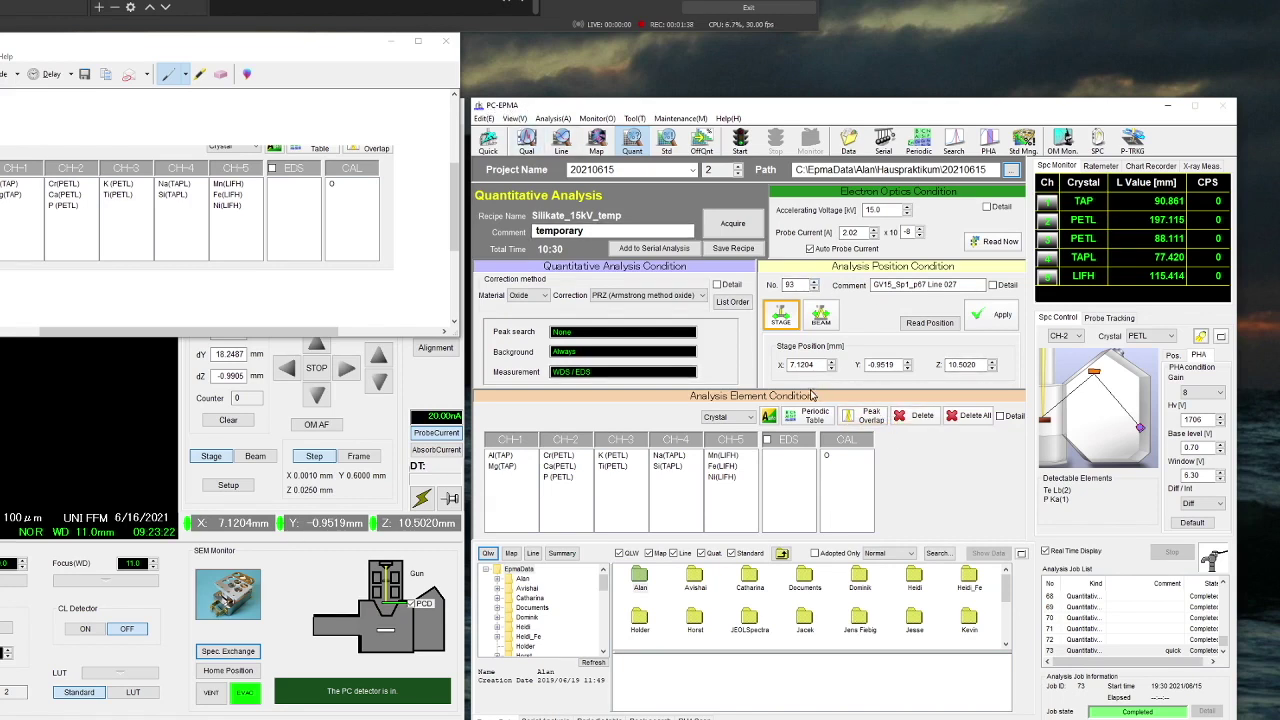
pyautogui.moveTo(285, 47); pyautogui.dragTo(285, 0)
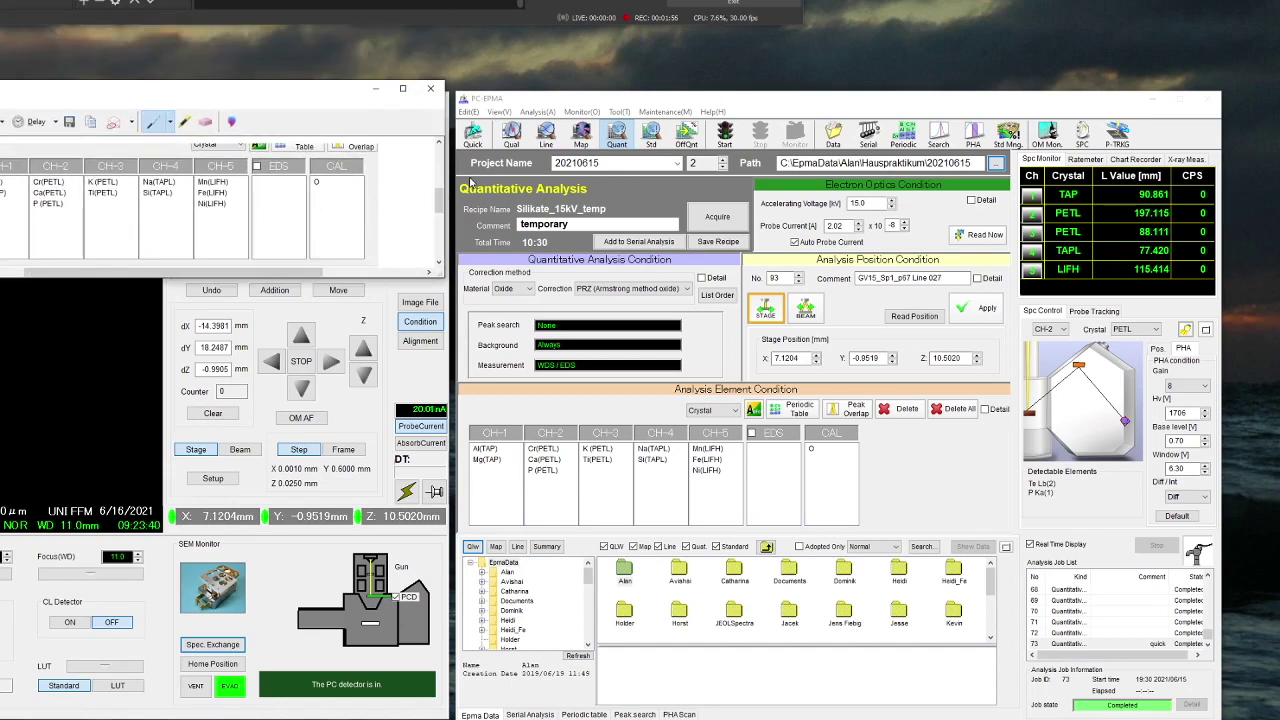
pyautogui.moveTo(444, 178); pyautogui.dragTo(336, 172)
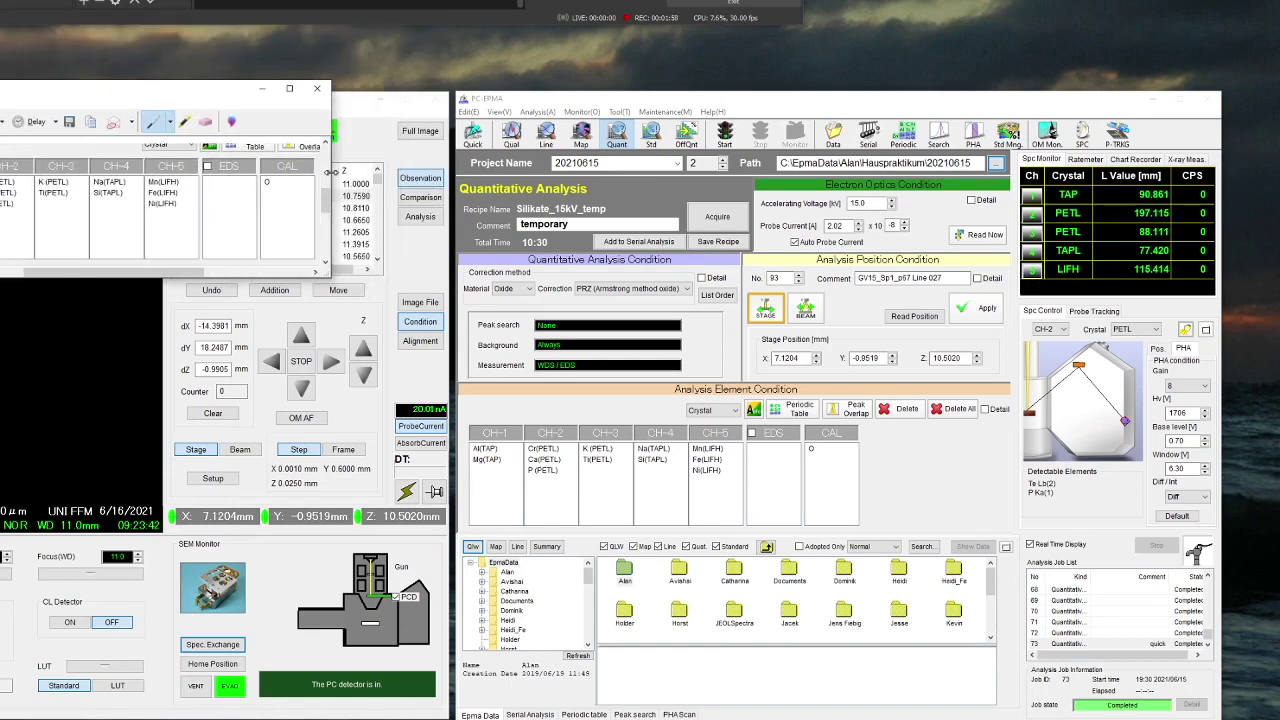
pyautogui.moveTo(214, 88); pyautogui.dragTo(320, 99)
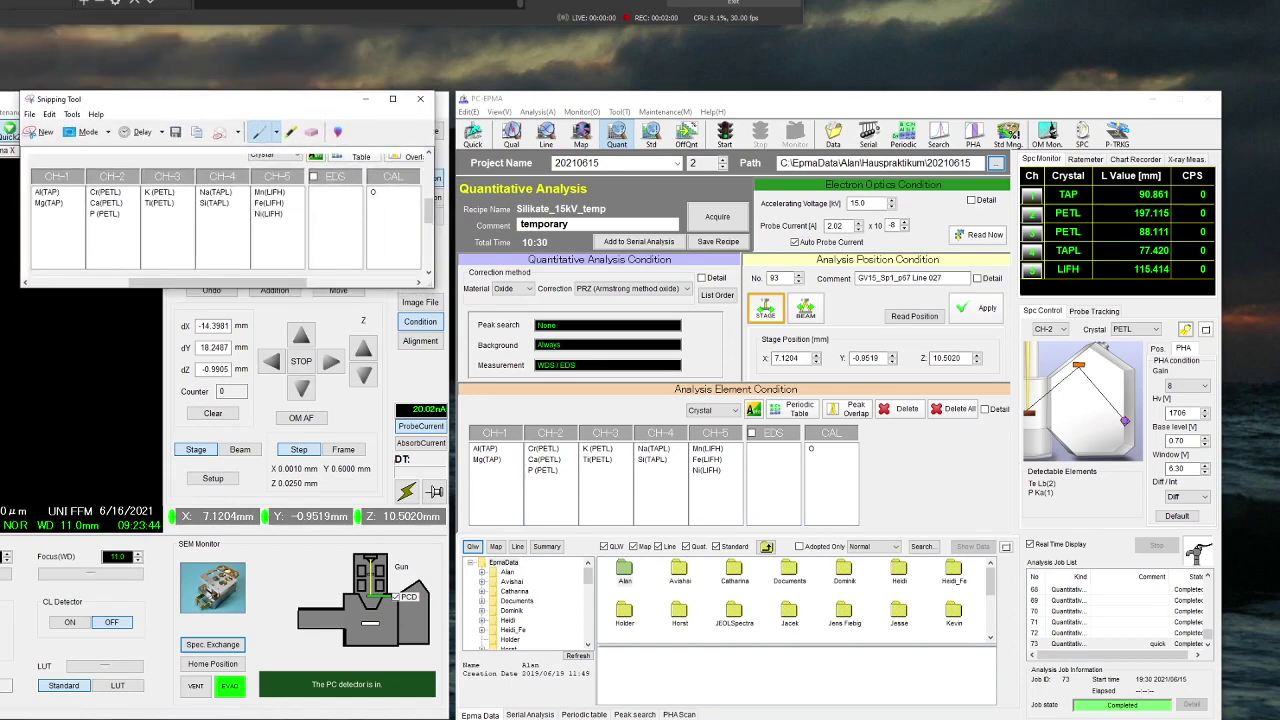
# Step: Open the detailed element conditions for Cr in CH-2 and inspect its X-ray line and diffraction order choices
pyautogui.click(561, 478)
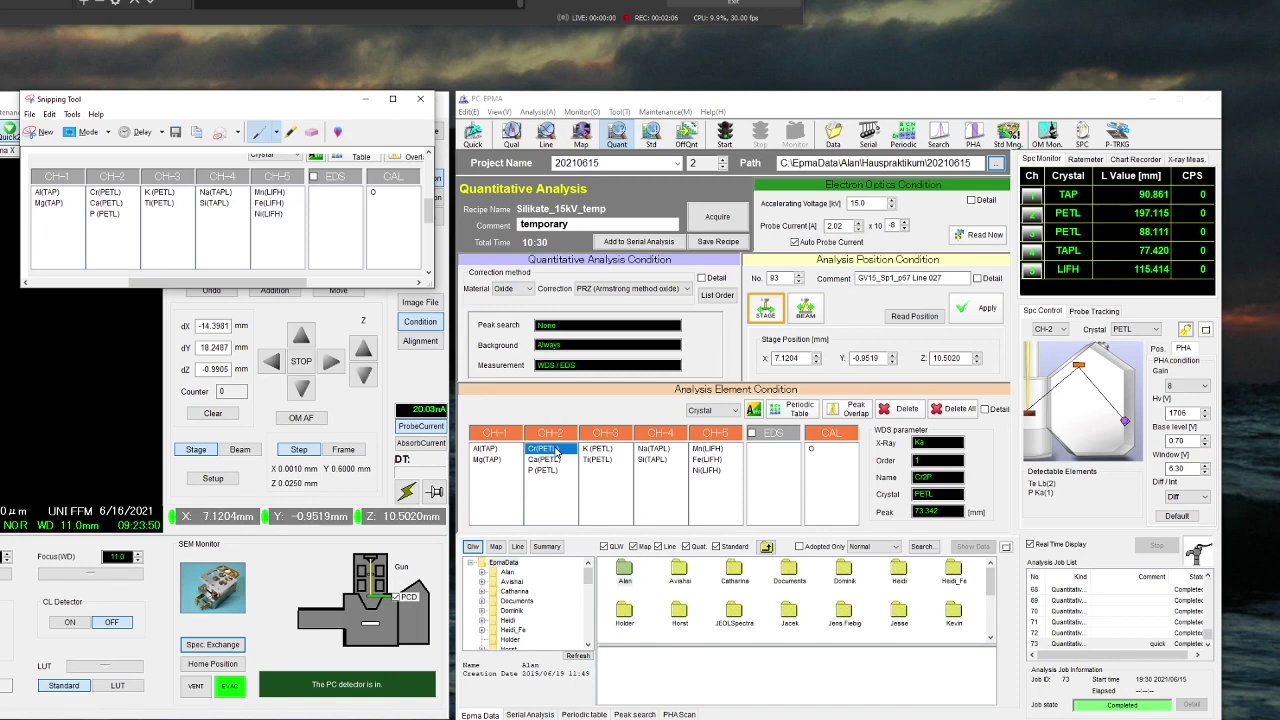
pyautogui.doubleClick(556, 452)
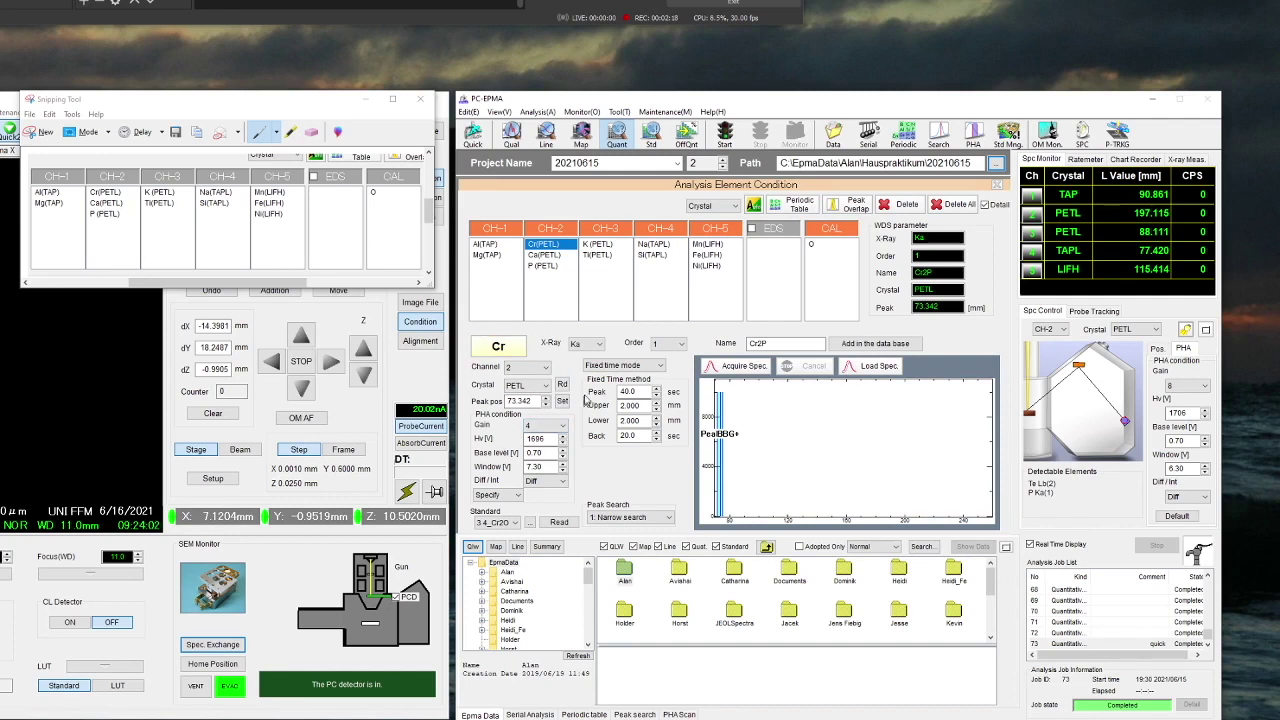
pyautogui.click(599, 346)
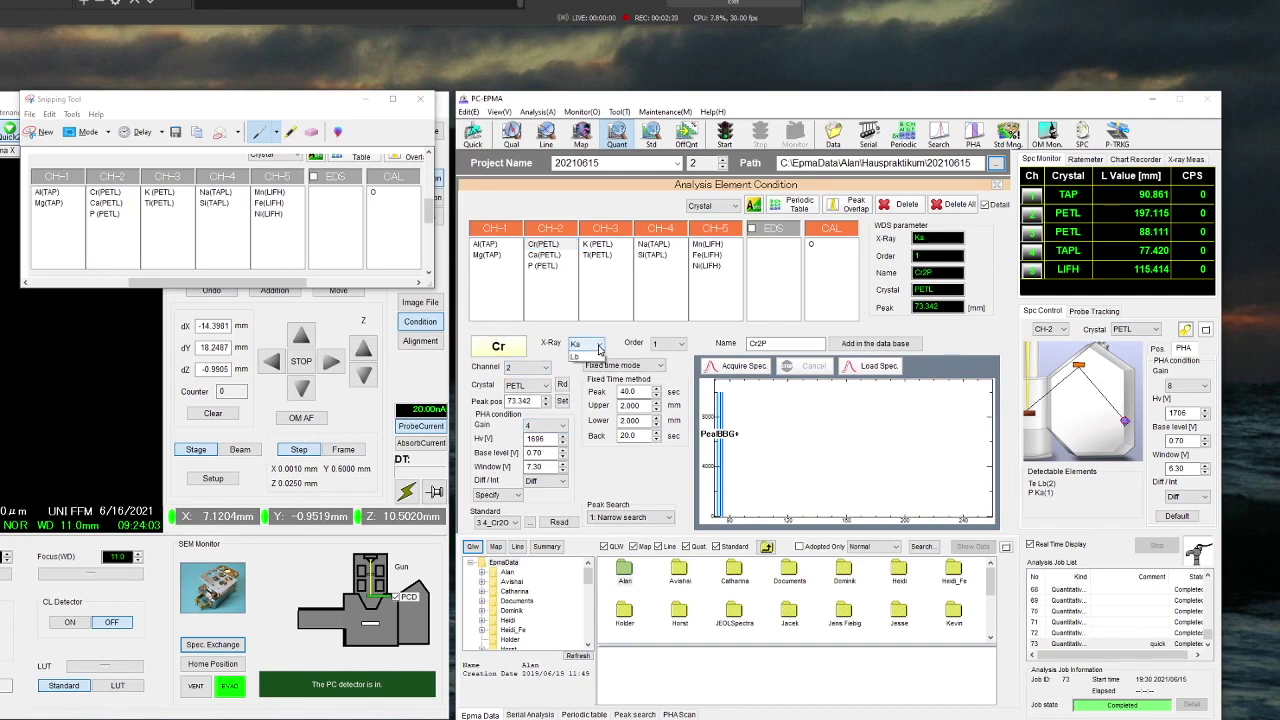
pyautogui.click(599, 346)
pyautogui.click(599, 346)
pyautogui.click(599, 346)
pyautogui.click(680, 344)
pyautogui.click(680, 345)
# Step: Inspect the channel, crystal and gain choices offered for Cr without changing them
pyautogui.click(545, 369)
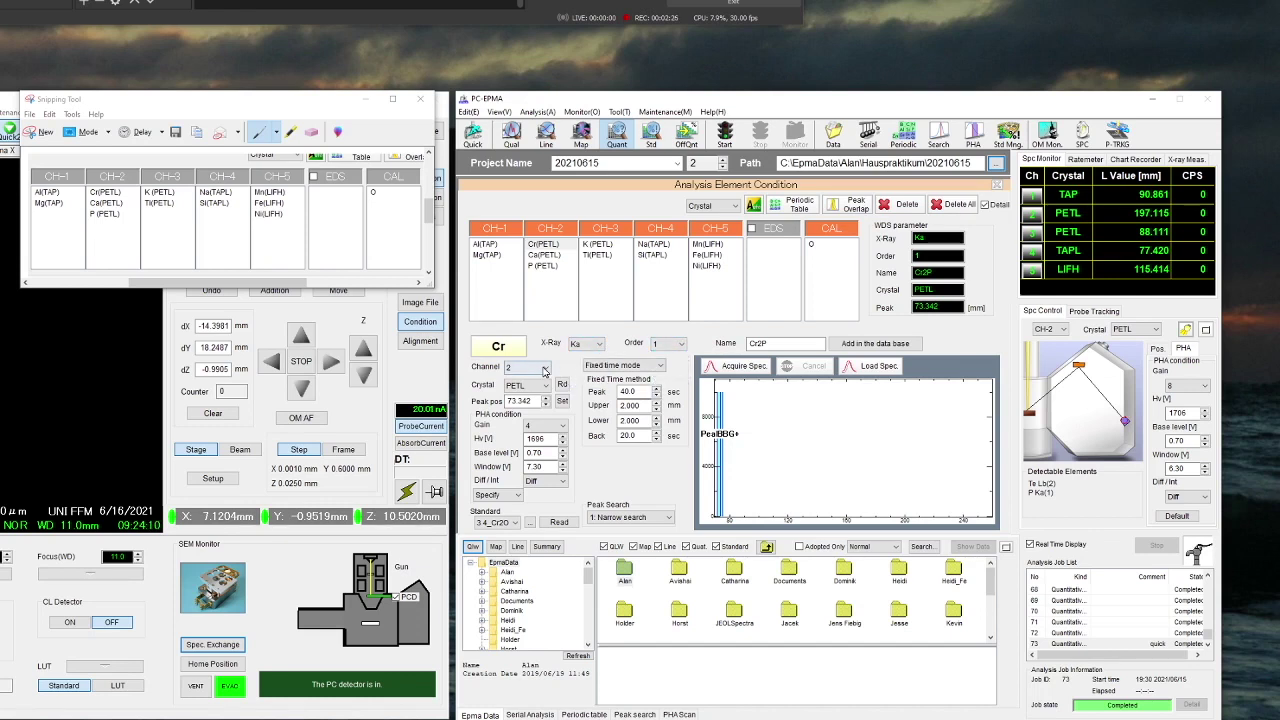
pyautogui.click(545, 370)
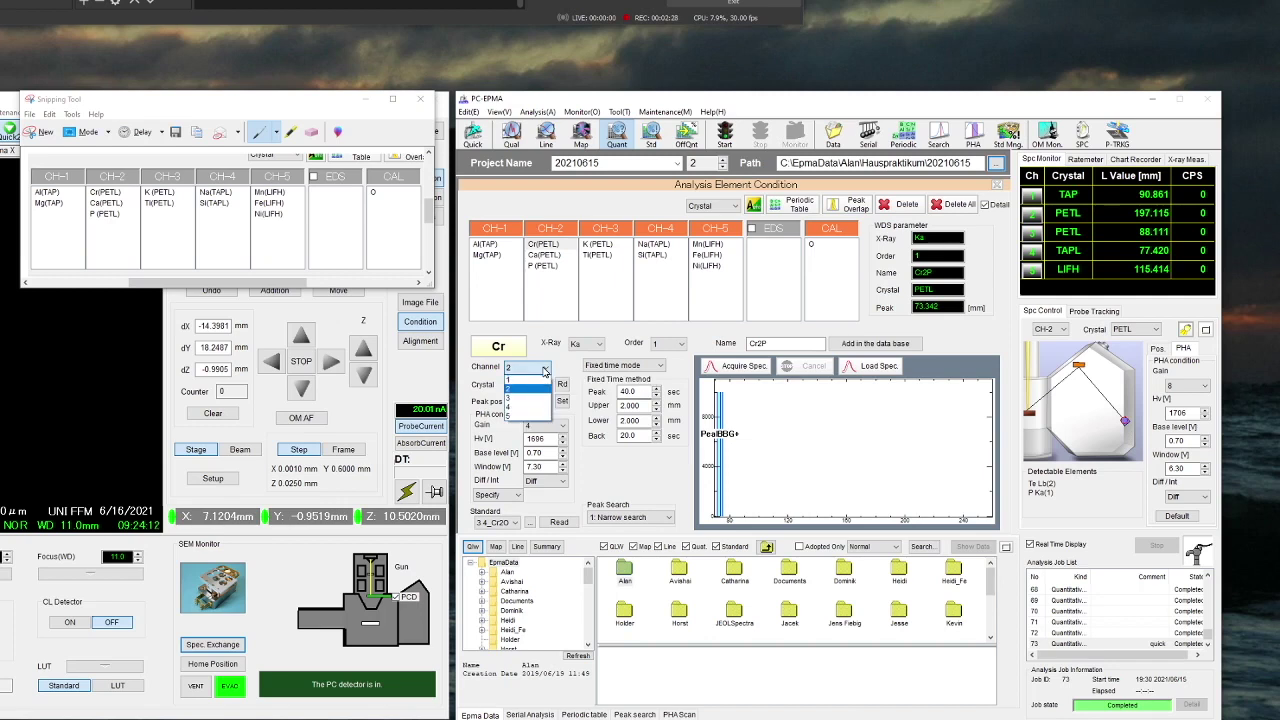
pyautogui.click(545, 371)
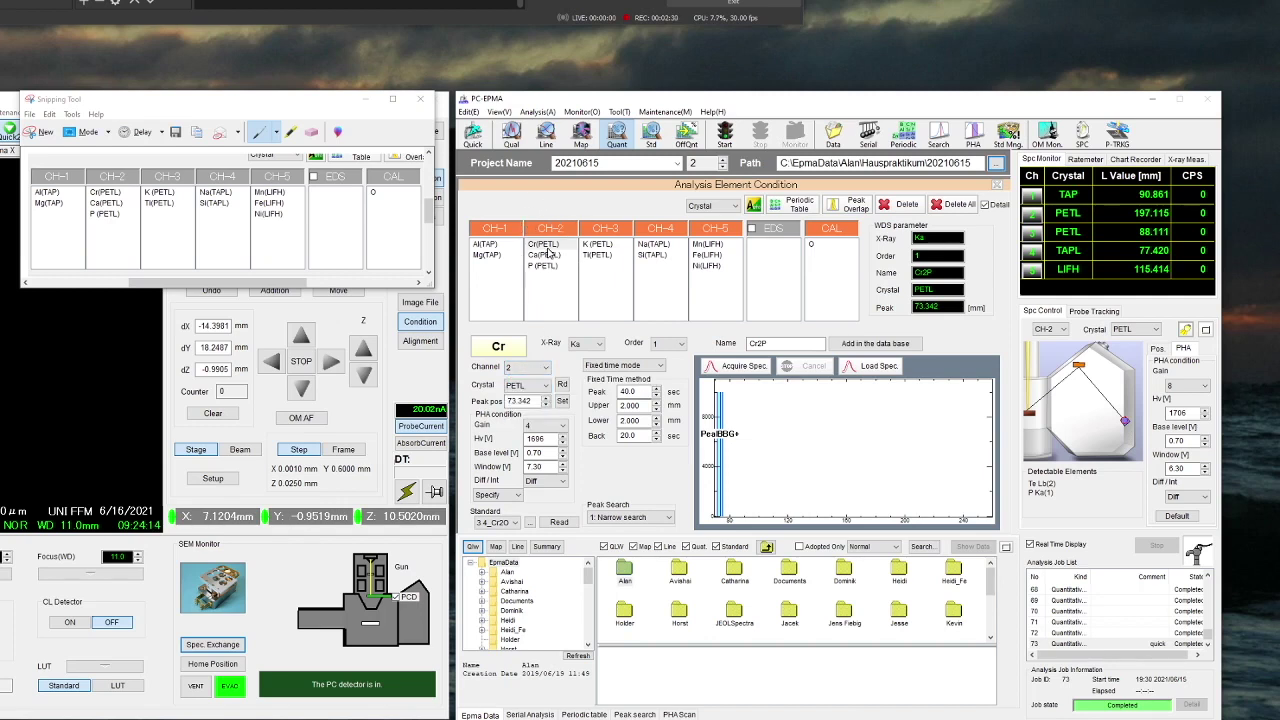
pyautogui.click(547, 386)
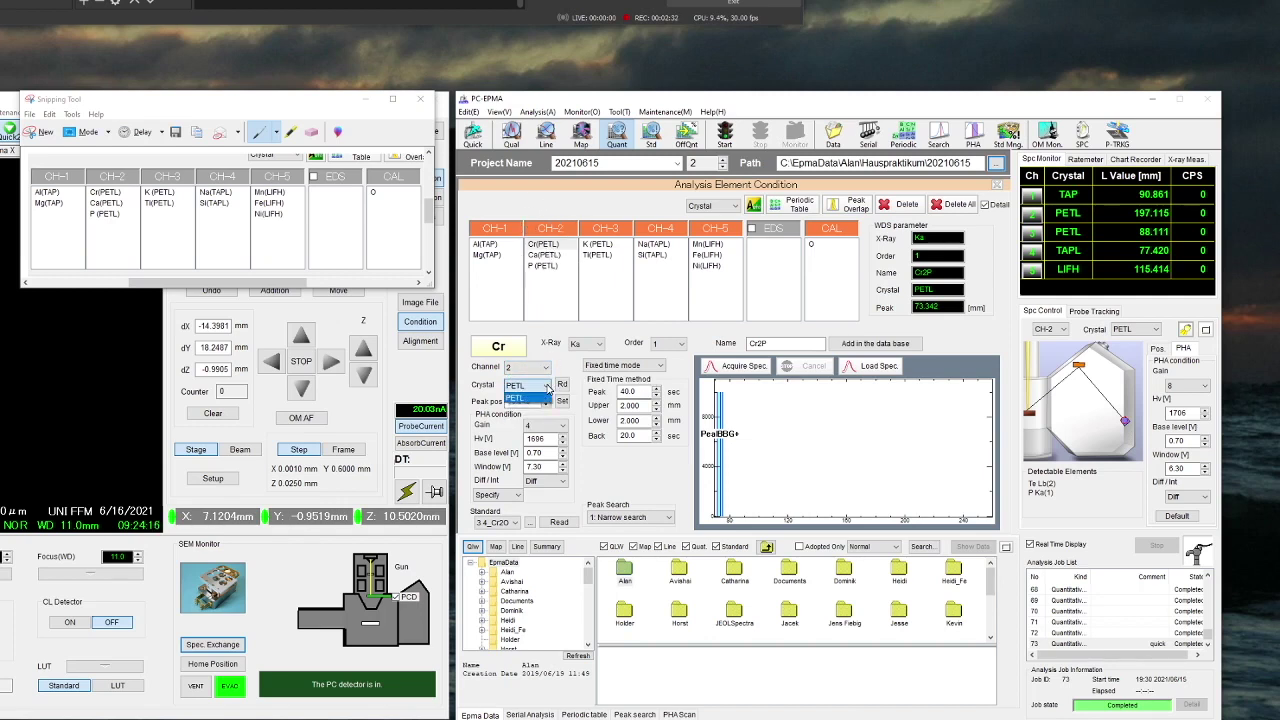
pyautogui.click(547, 389)
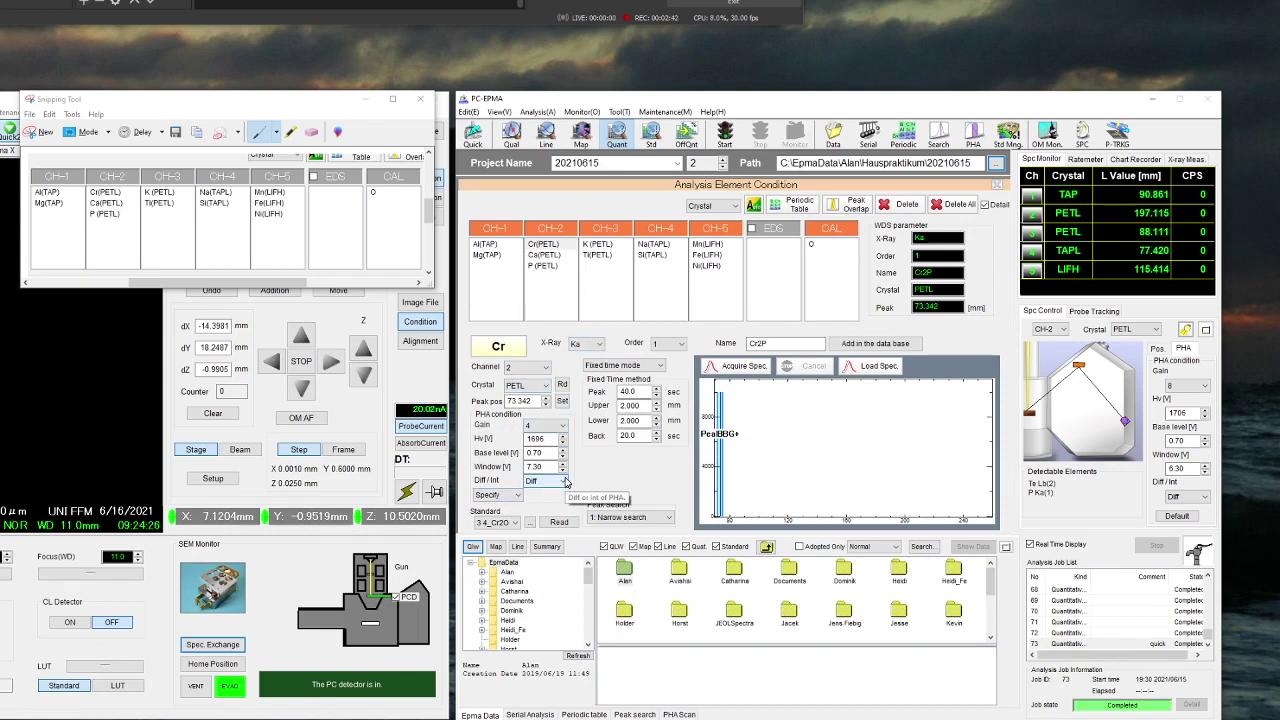
pyautogui.click(540, 426)
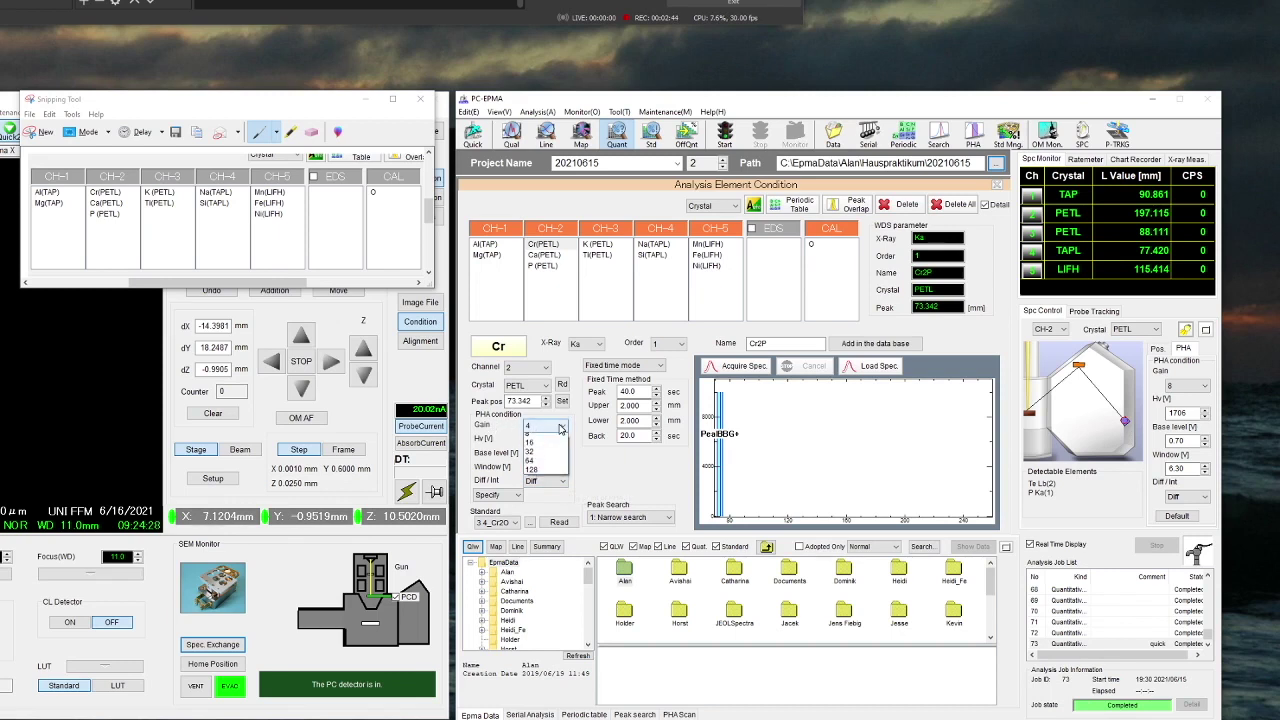
pyautogui.click(540, 426)
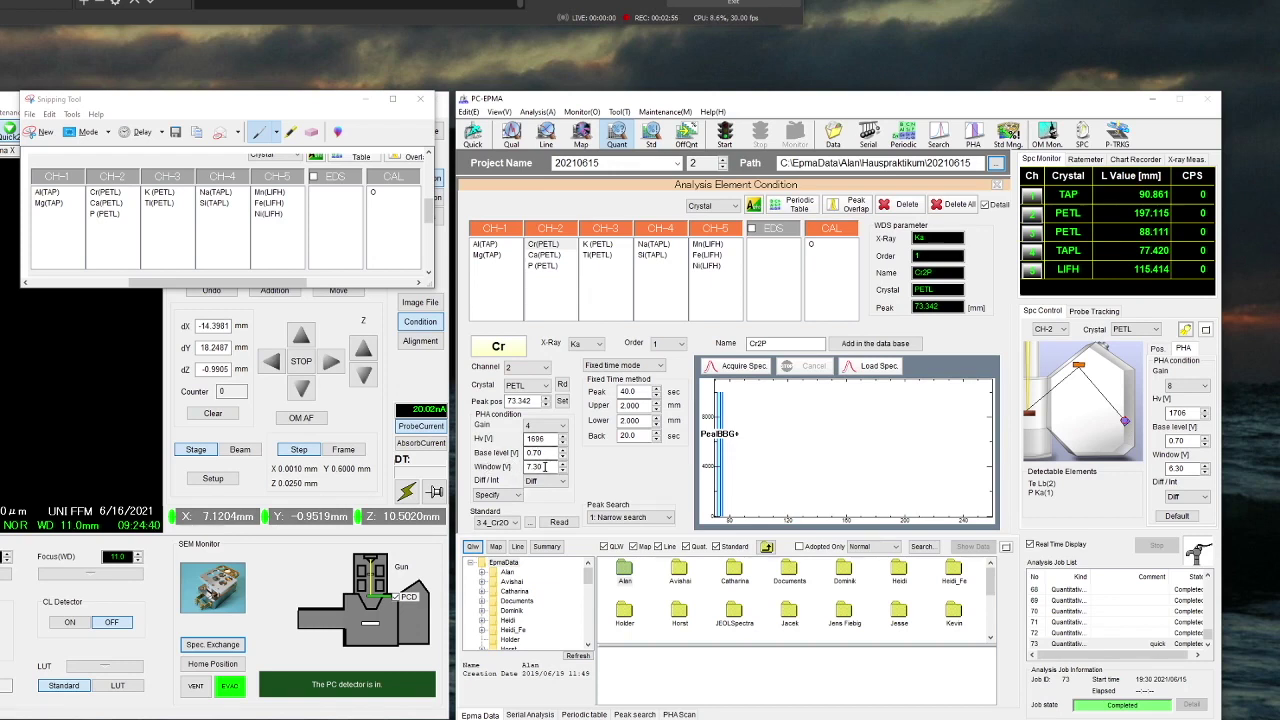
# Step: Review Cr's peak and background counting times, upper and lower background offsets, and peak position
pyautogui.doubleClick(648, 392)
pyautogui.doubleClick(628, 436)
pyautogui.doubleClick(616, 405)
pyautogui.doubleClick(630, 421)
pyautogui.doubleClick(525, 400)
# Step: Inspect the measurement mode choices and the list of available standards for Cr
pyautogui.click(659, 367)
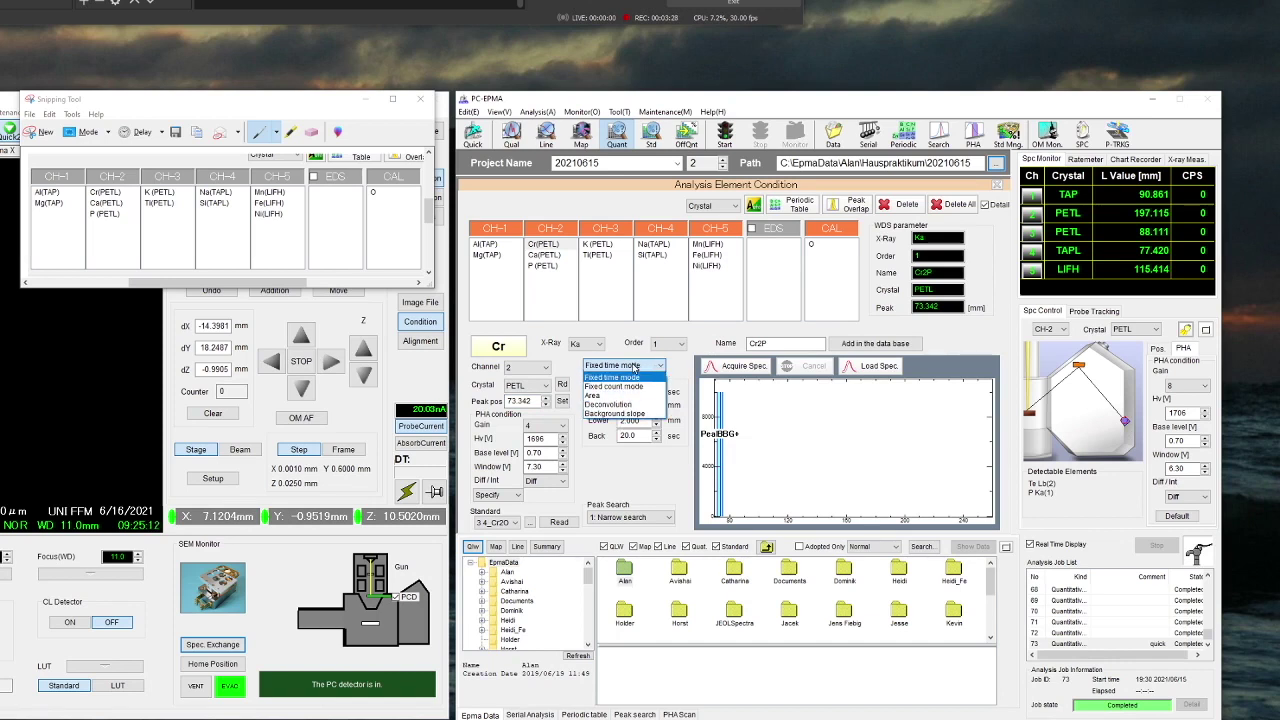
pyautogui.click(634, 368)
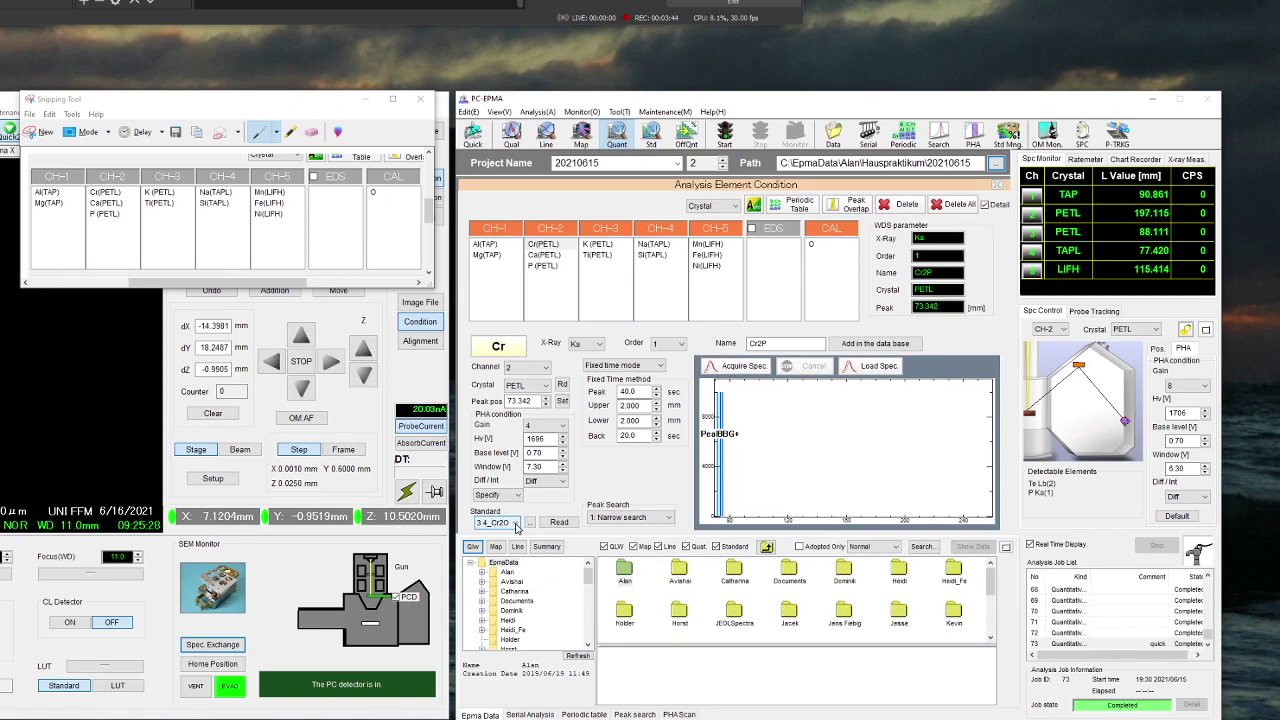
pyautogui.click(516, 524)
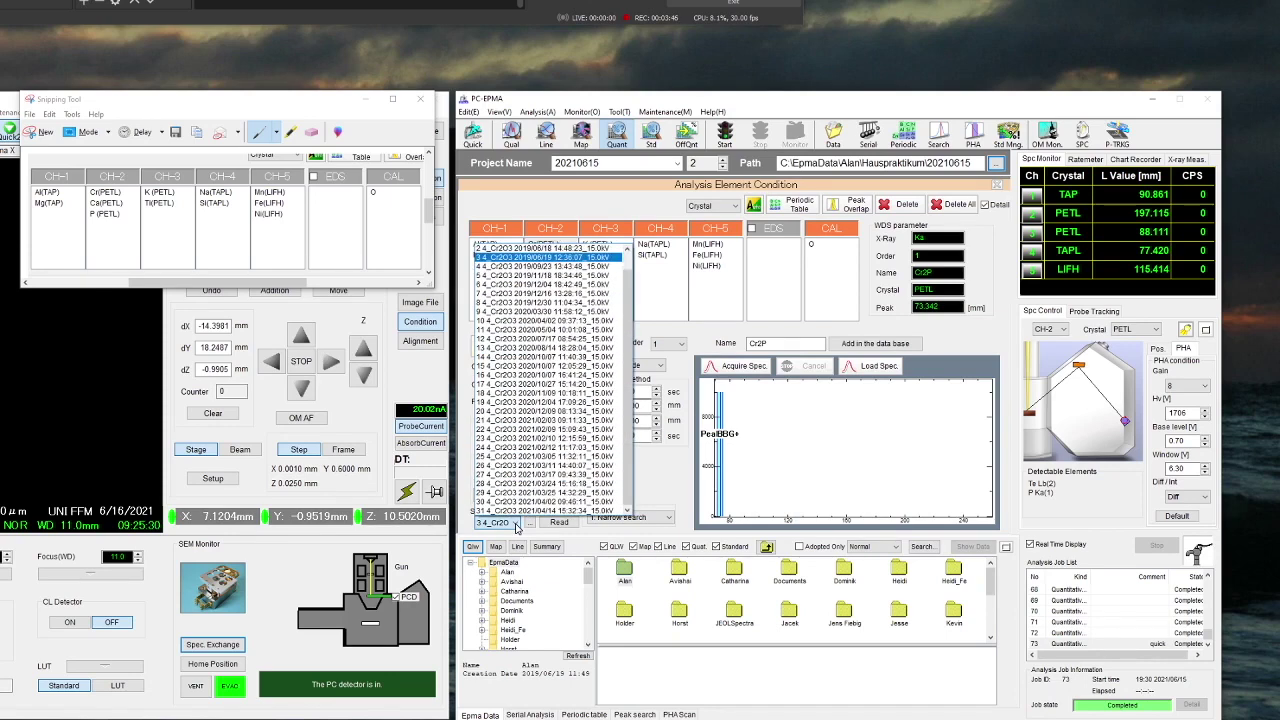
pyautogui.click(516, 525)
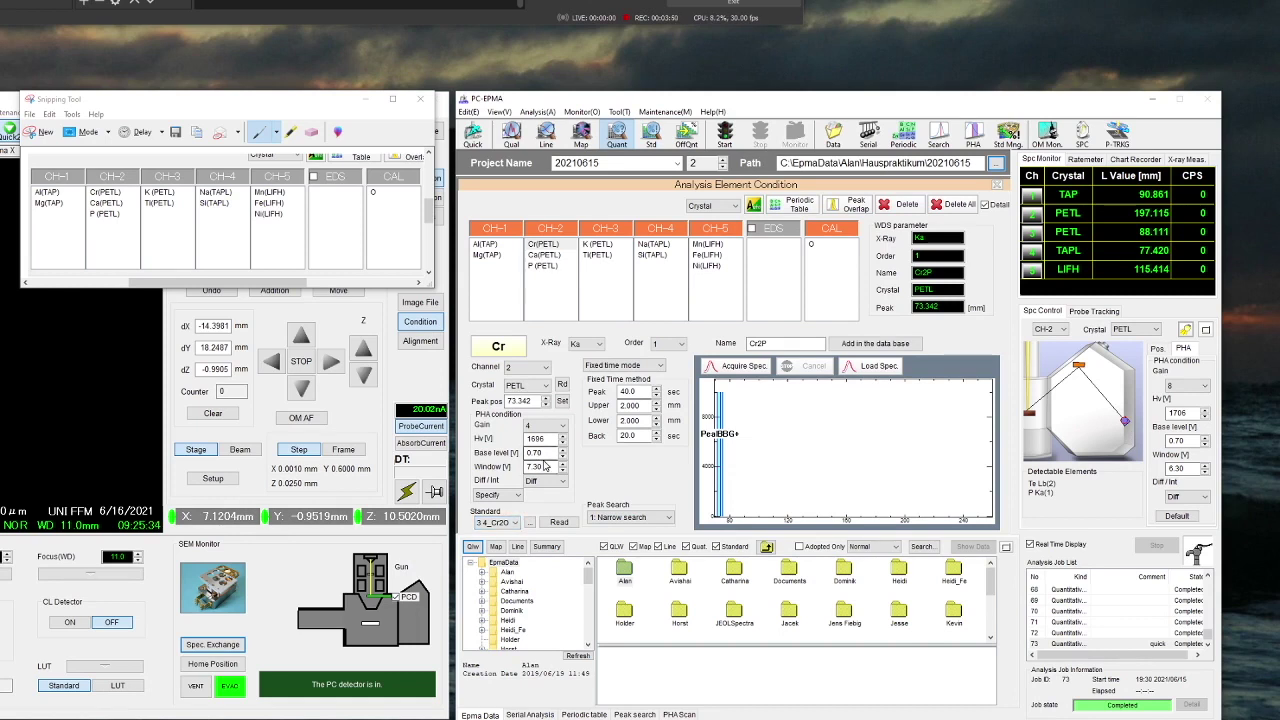
# Step: Open standard sample management and select the chromite standard Asti_19 in the Astimex_2 group
pyautogui.click(1012, 140)
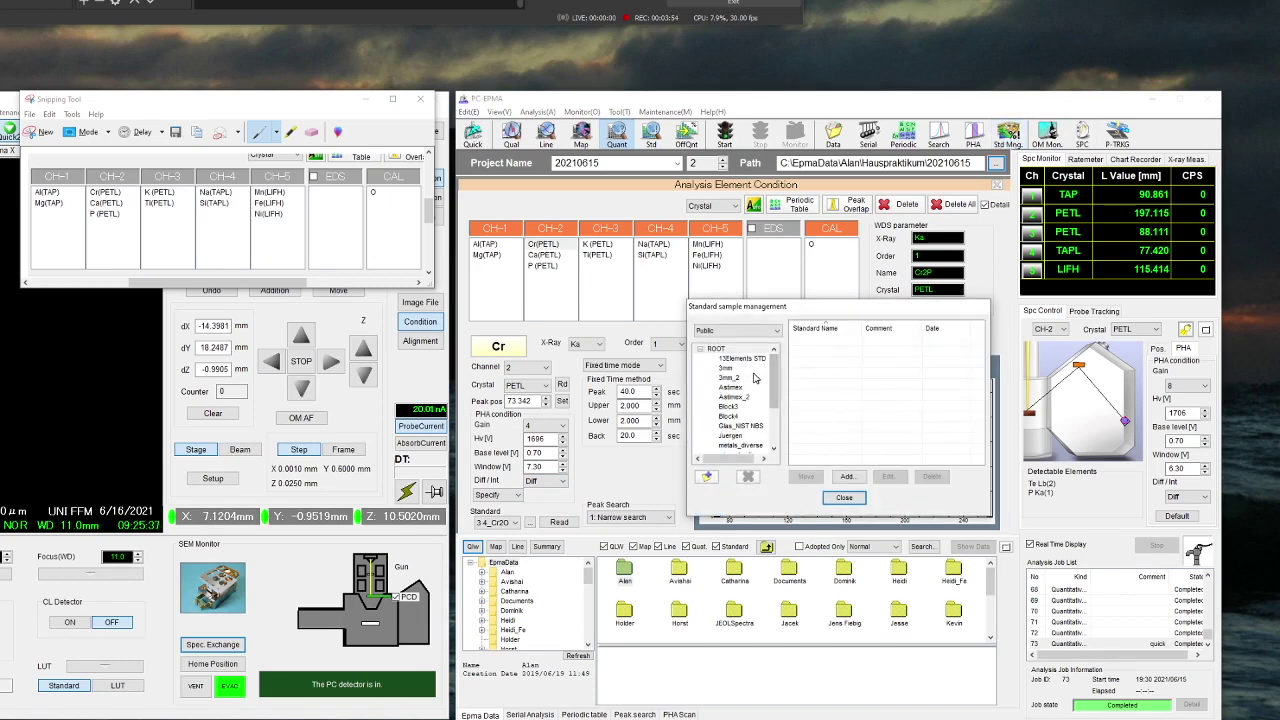
pyautogui.click(750, 397)
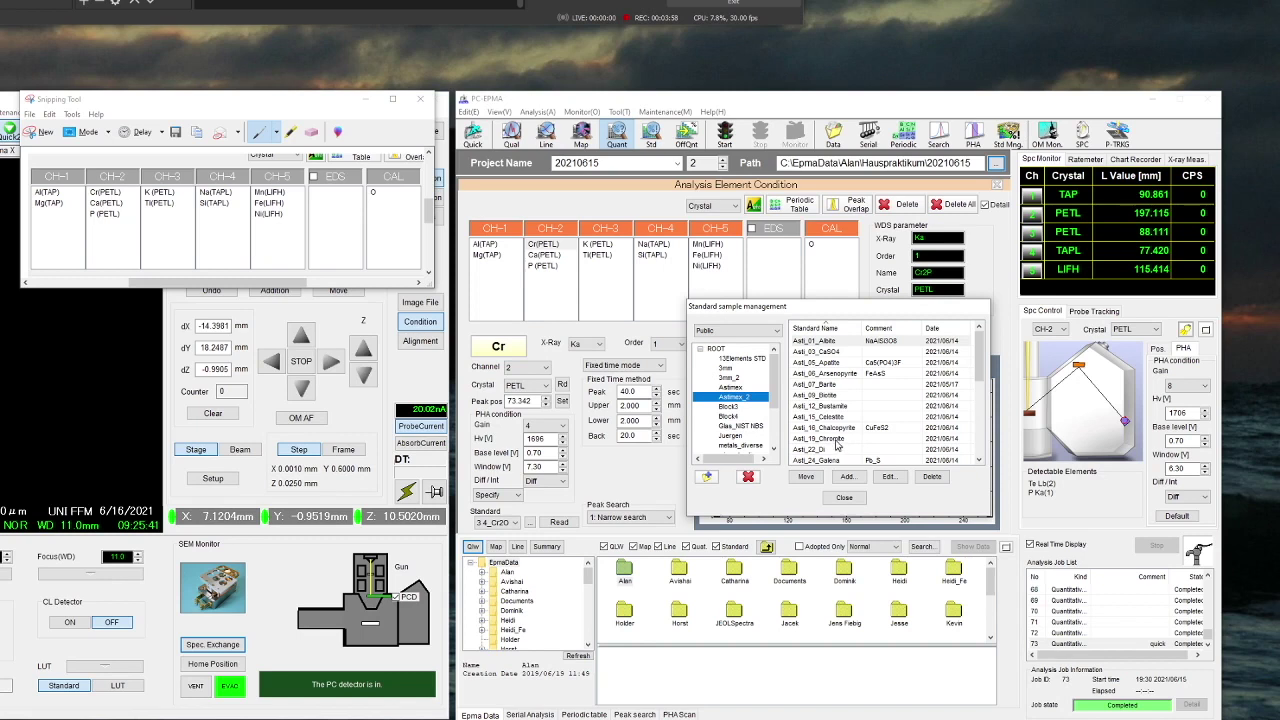
pyautogui.click(840, 440)
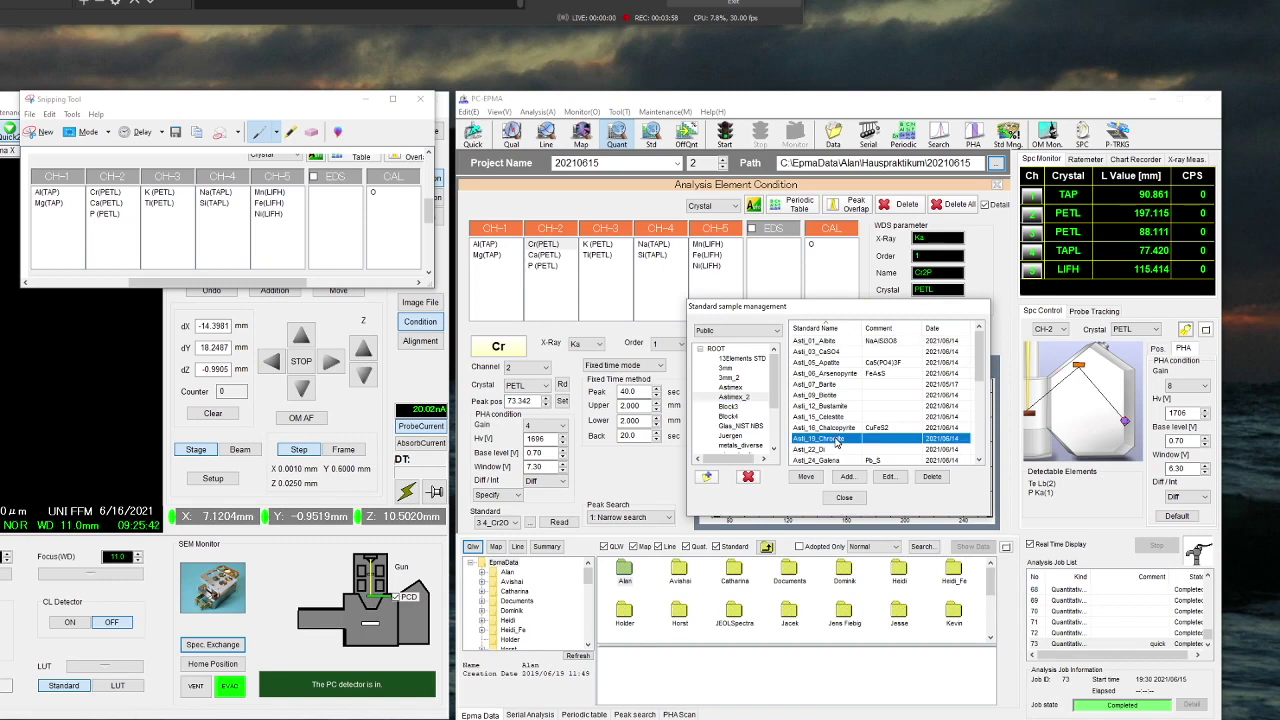
pyautogui.click(806, 477)
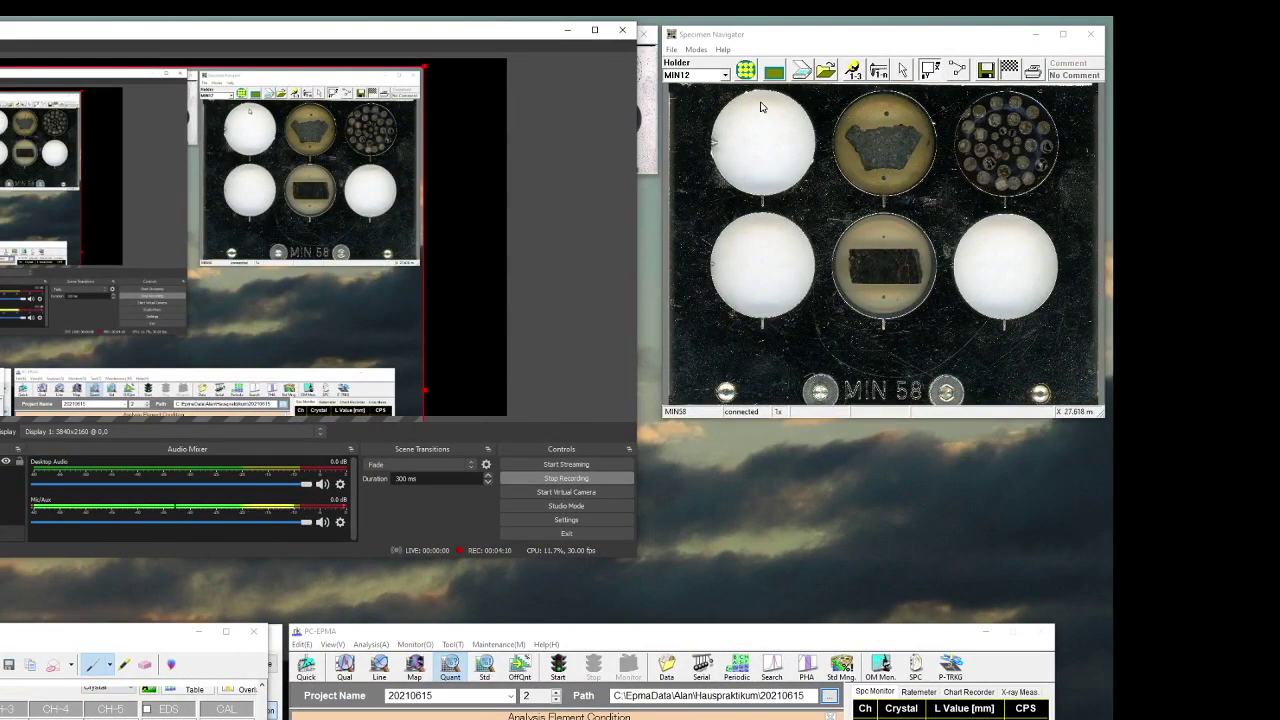
# Step: Switch the specimen navigator from the MIN12 sample holder to the STD_3x1inch standard block
pyautogui.click(775, 72)
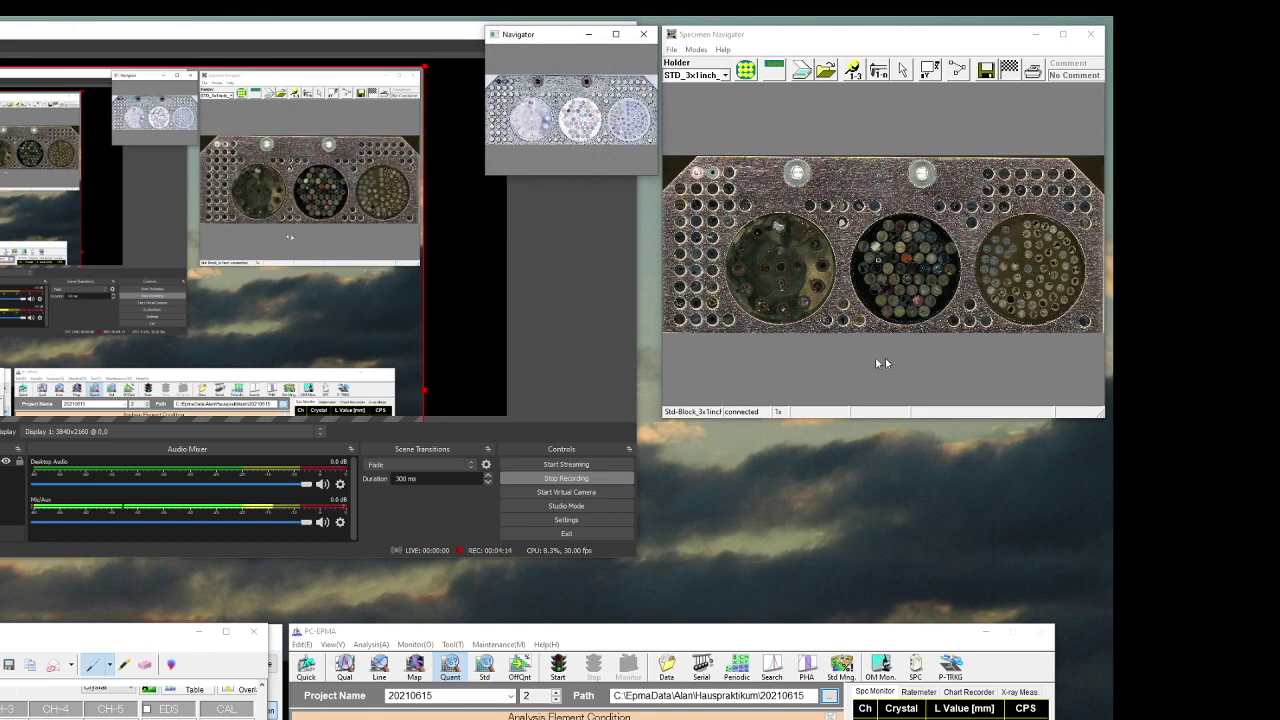
pyautogui.click(775, 72)
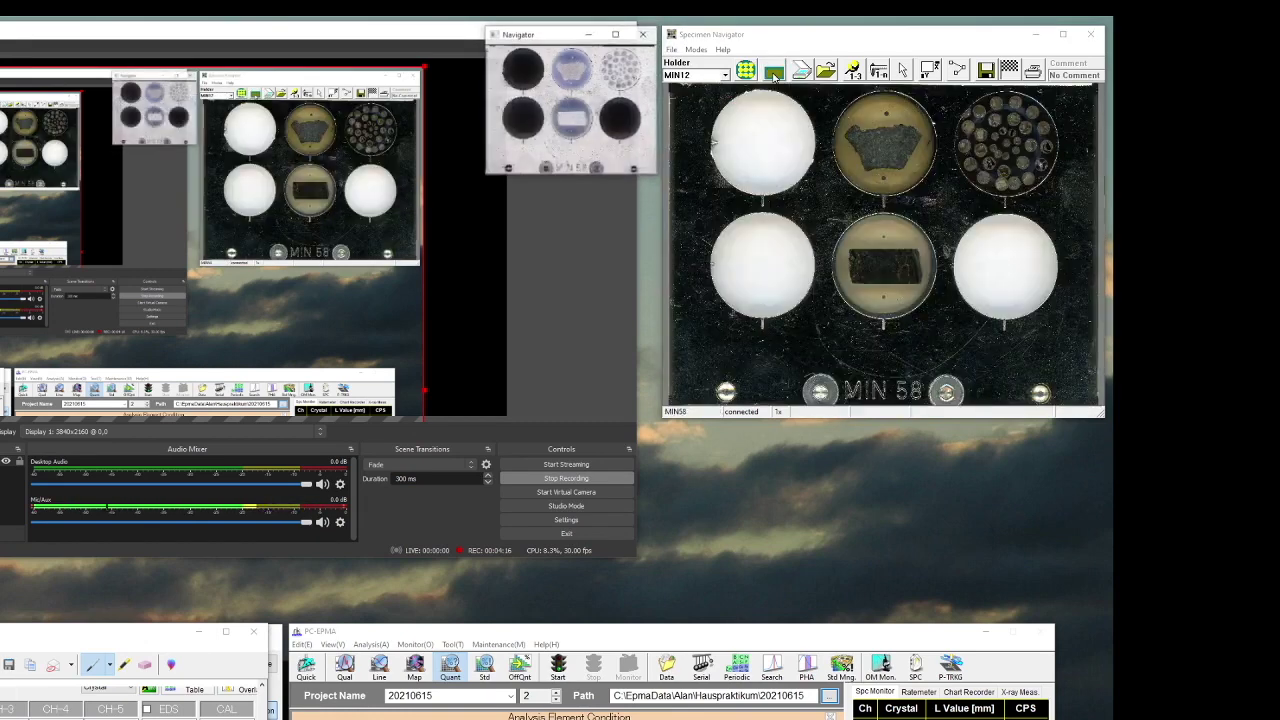
pyautogui.click(774, 74)
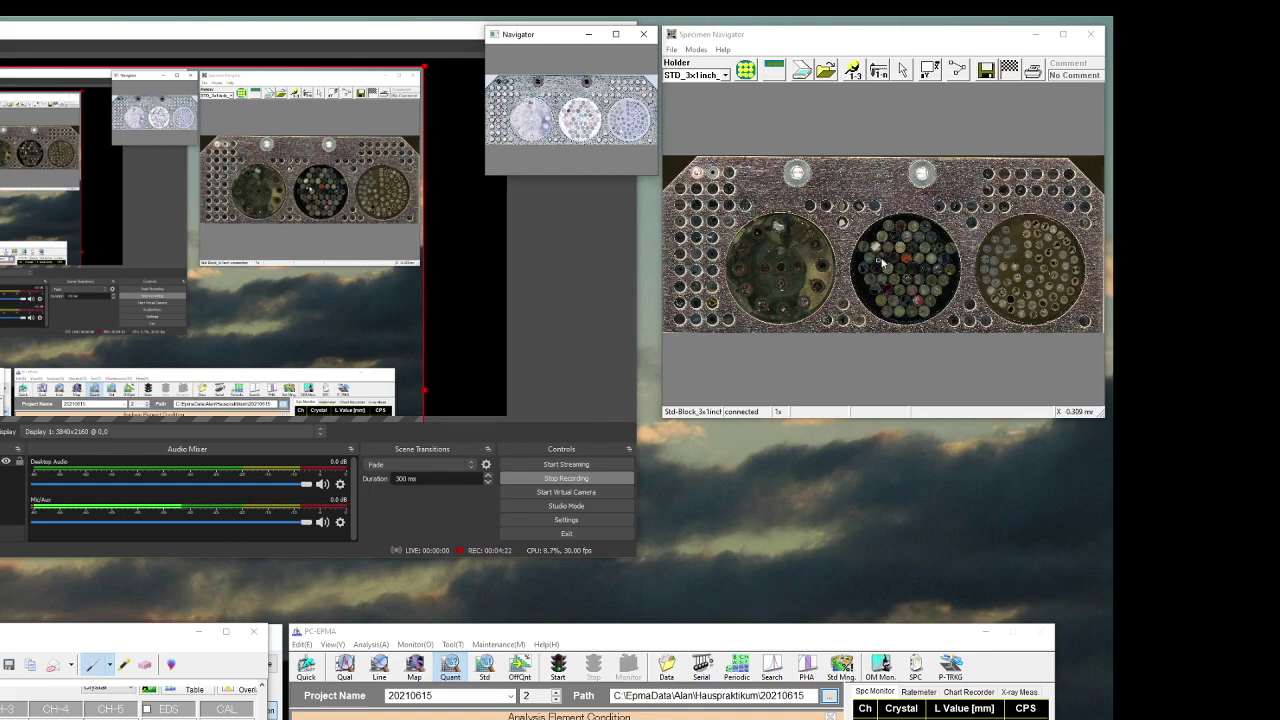
pyautogui.click(774, 72)
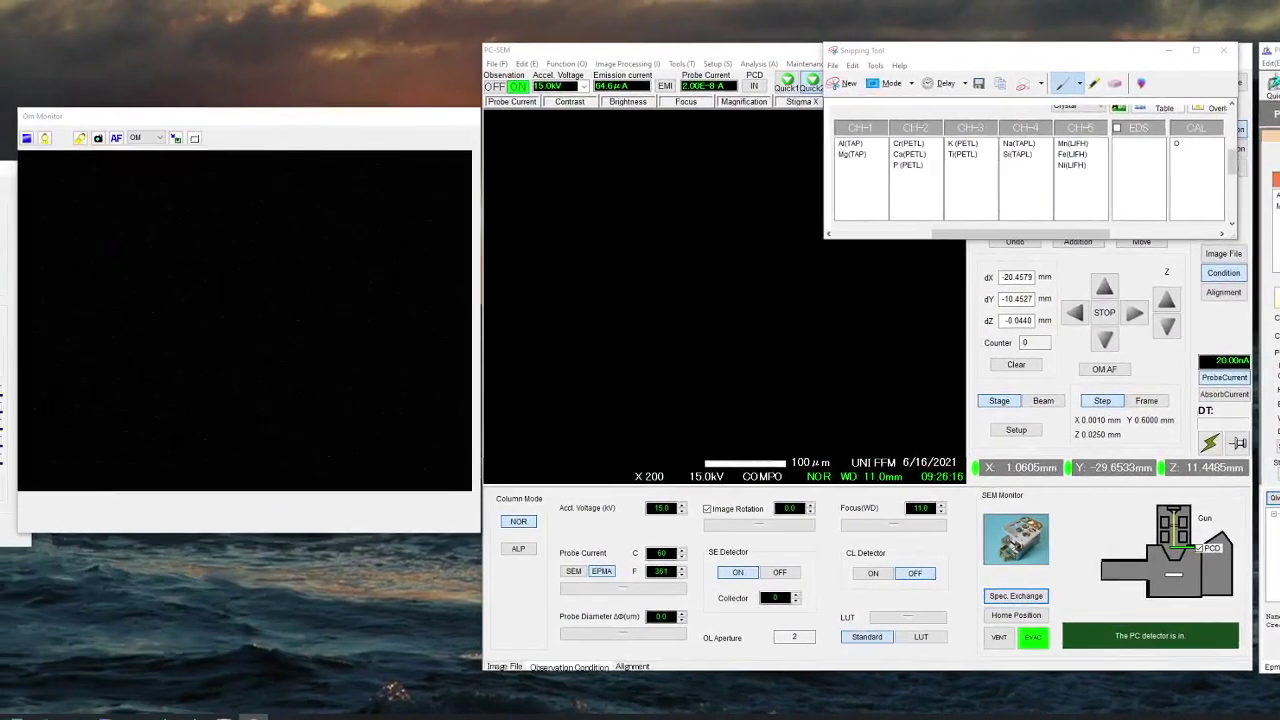
# Step: Turn on the optical microscope light and move the stage to a spot slightly above the crosshair on the standard grain
pyautogui.click(40, 138)
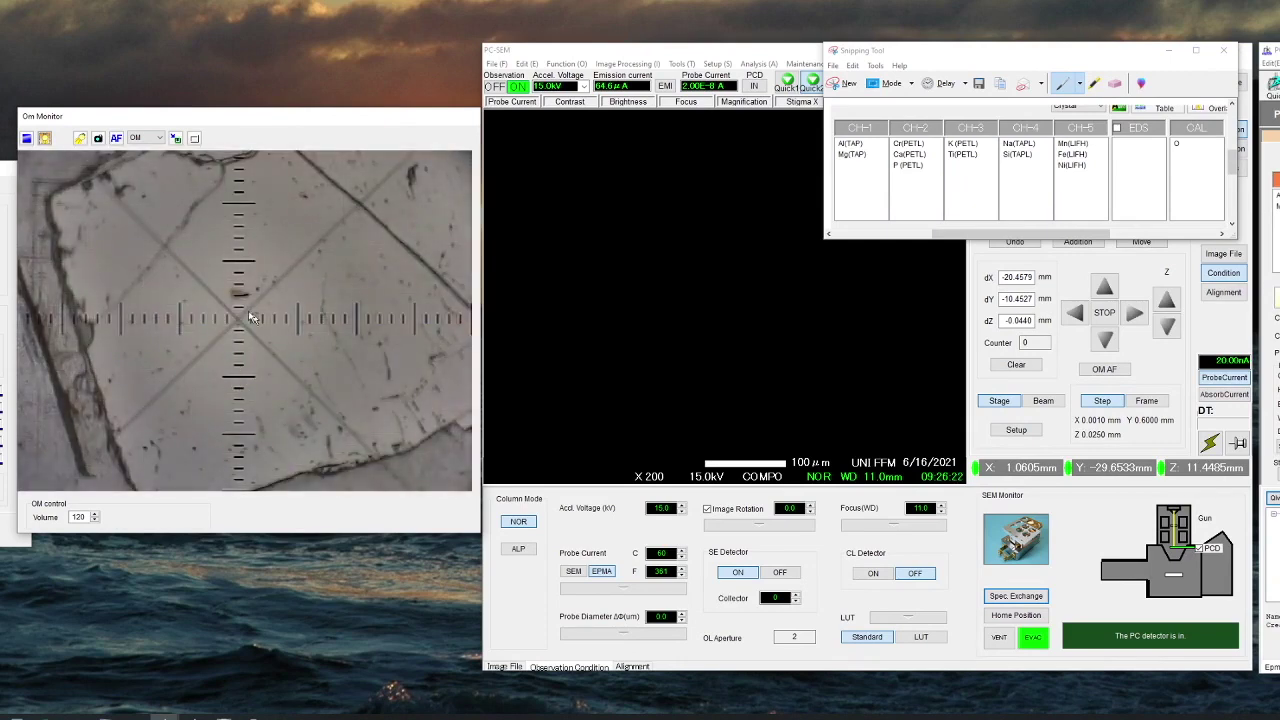
pyautogui.rightClick(256, 256)
pyautogui.click(300, 262)
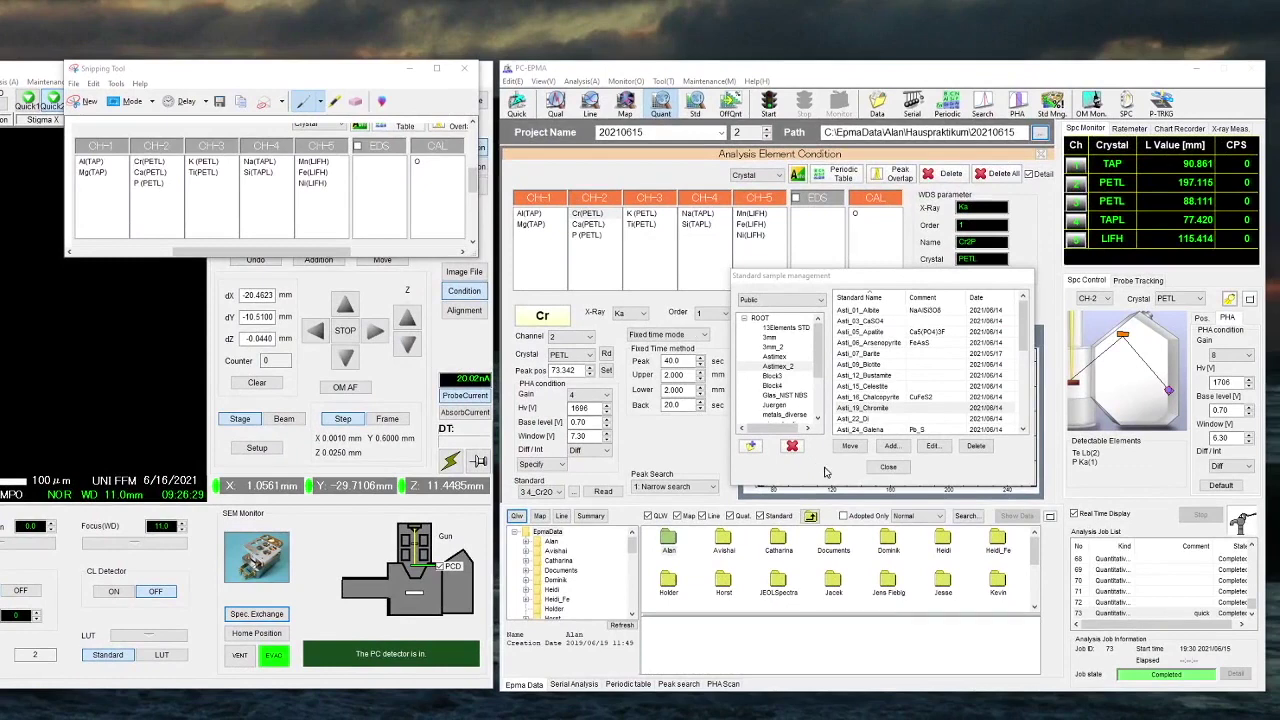
# Step: Close standard sample management and expand the 19_Chromite folder under Standardisierung, Astimex in the EPMA data tree
pyautogui.click(888, 466)
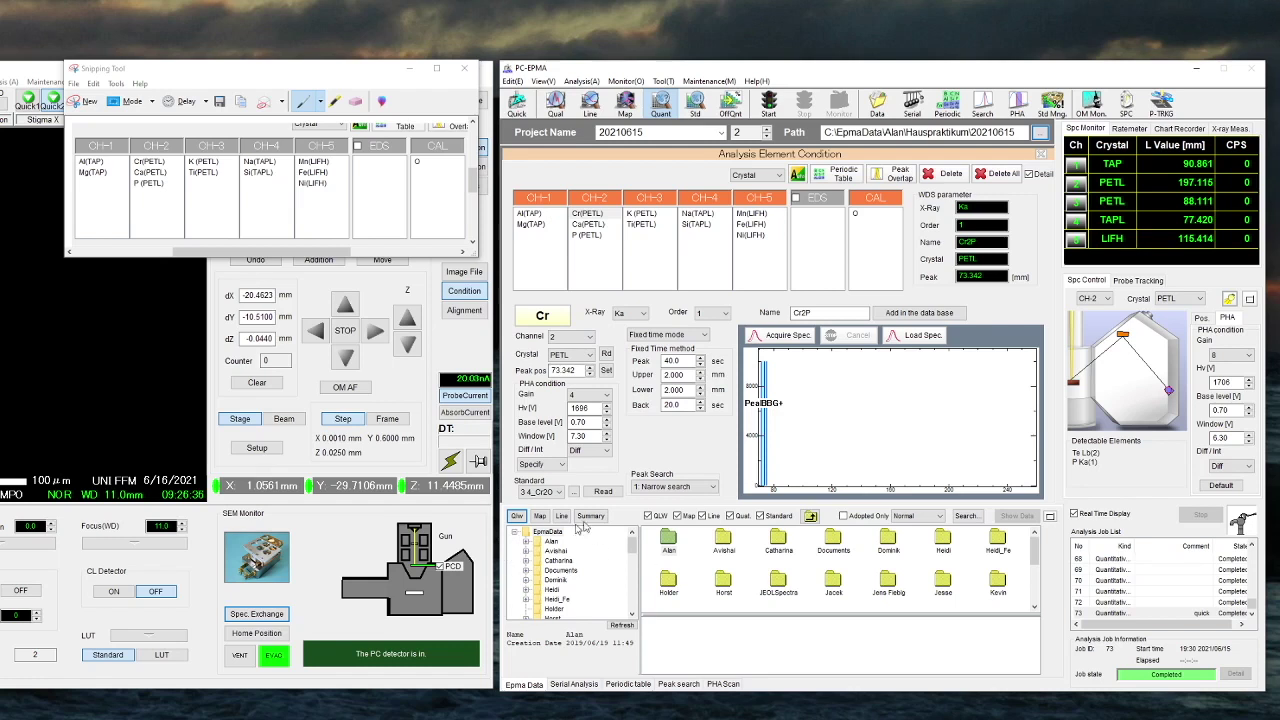
pyautogui.click(513, 534)
pyautogui.click(513, 534)
pyautogui.moveTo(632, 545); pyautogui.dragTo(636, 586)
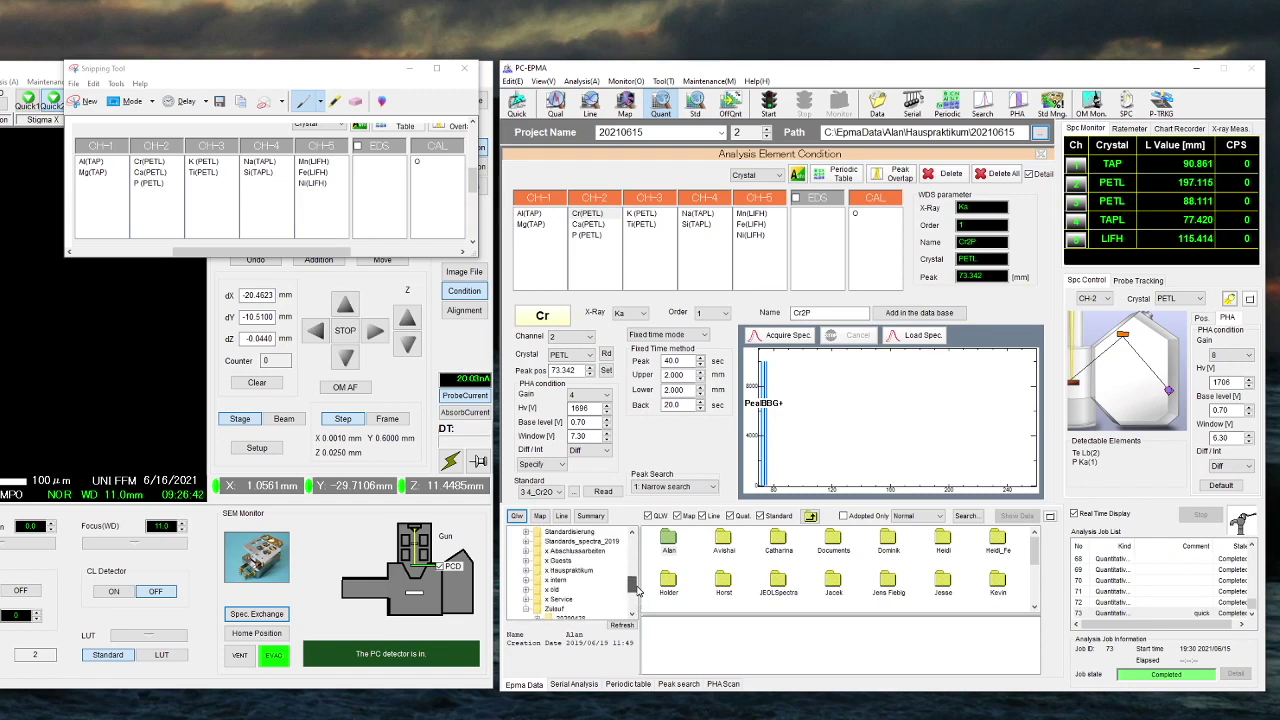
pyautogui.click(527, 537)
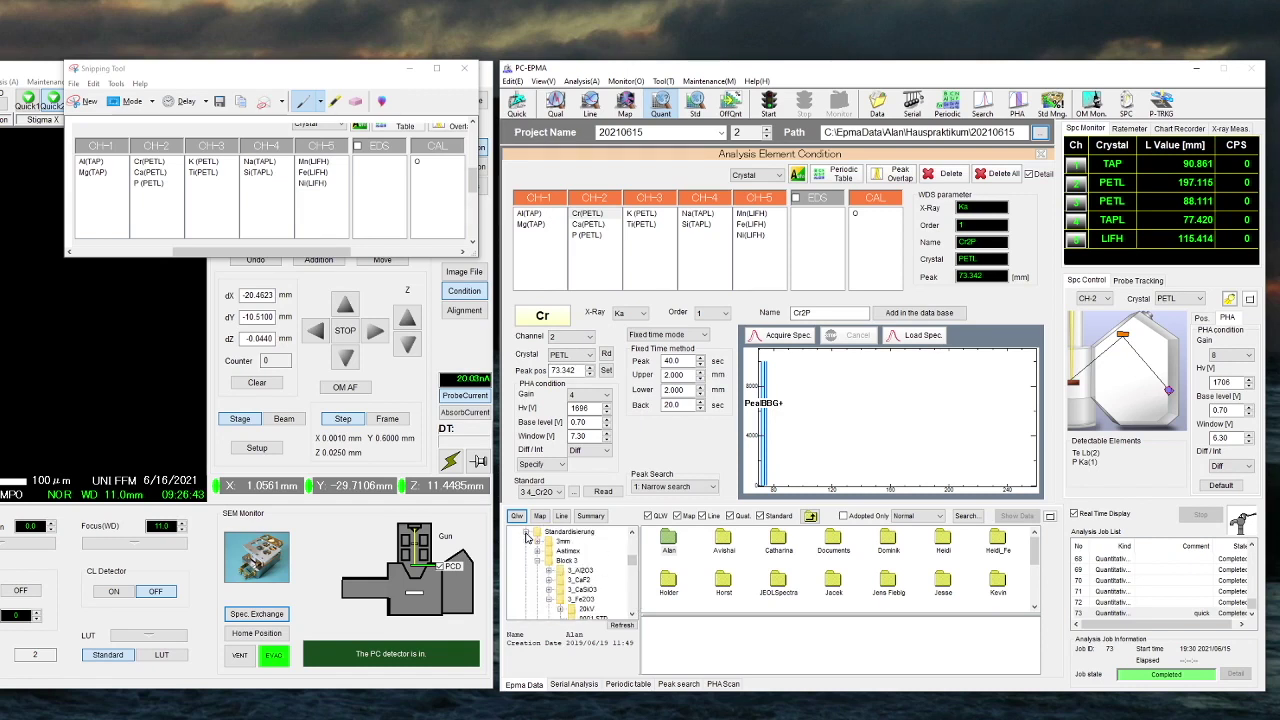
pyautogui.click(539, 554)
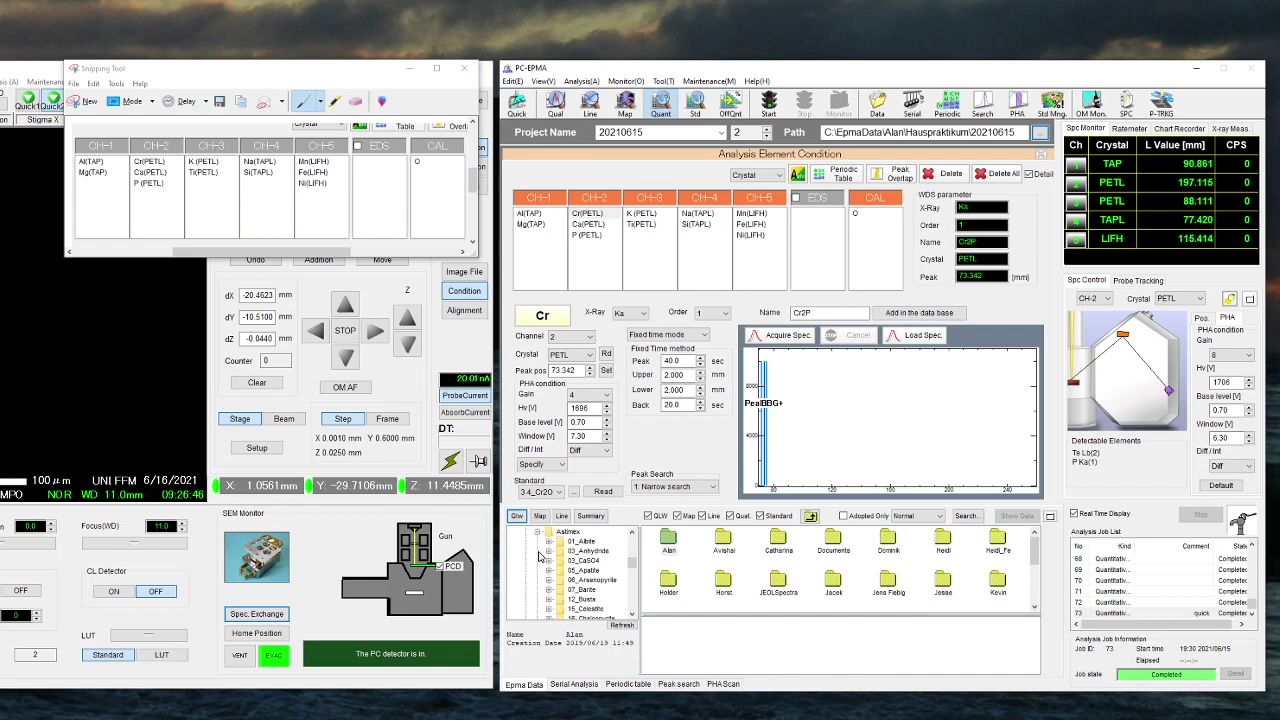
pyautogui.click(631, 597)
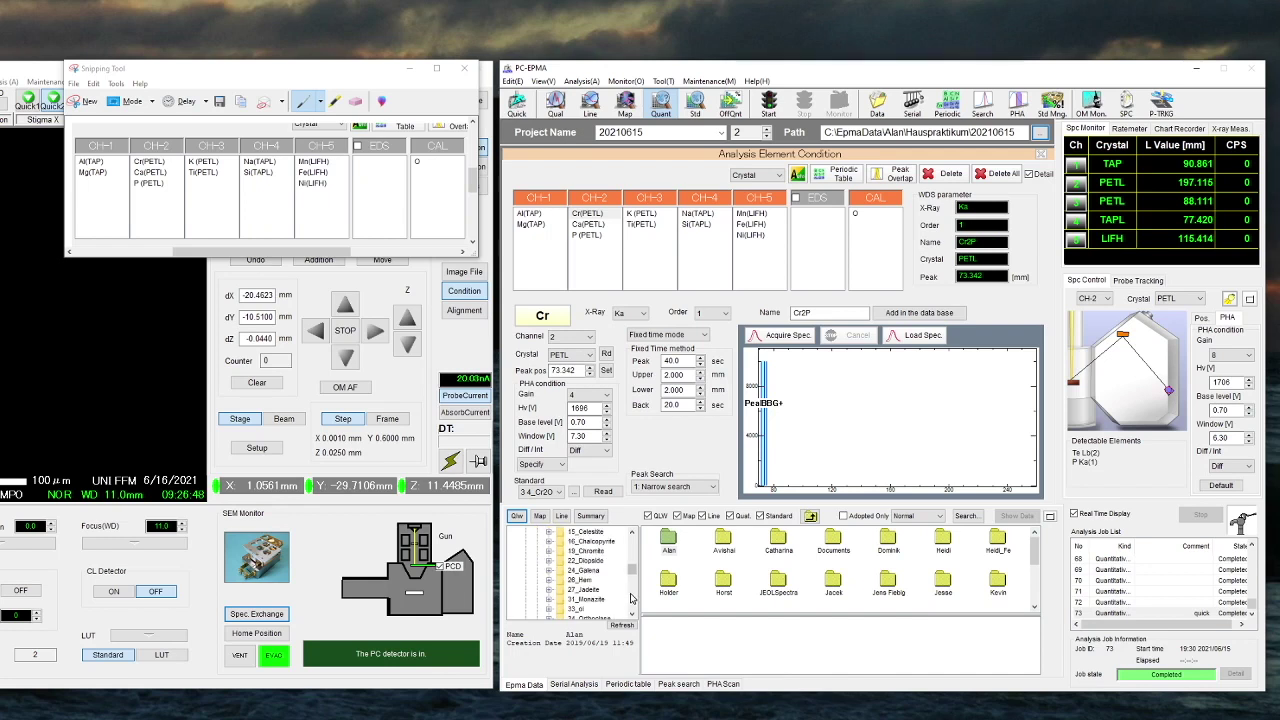
pyautogui.click(548, 552)
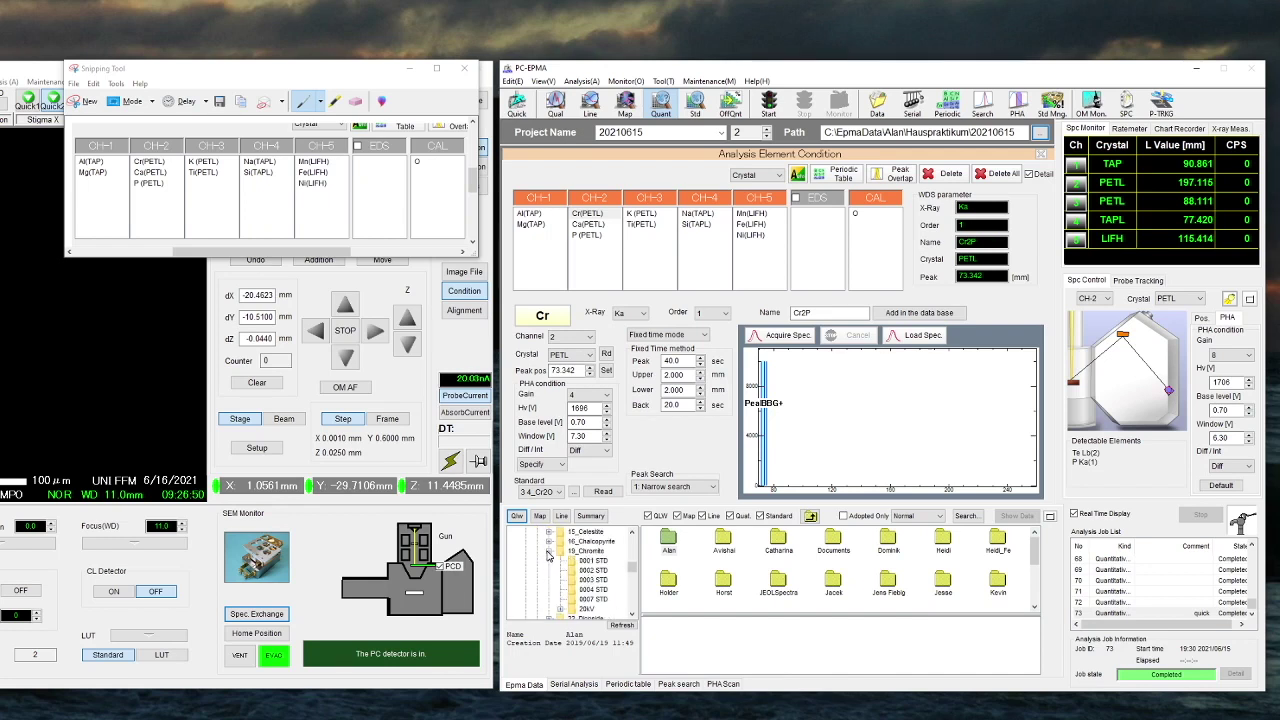
# Step: Compare chromite measurements 0007 STD and 0004 STD, and load the condition of the 0007 STD Cr measurement
pyautogui.click(594, 599)
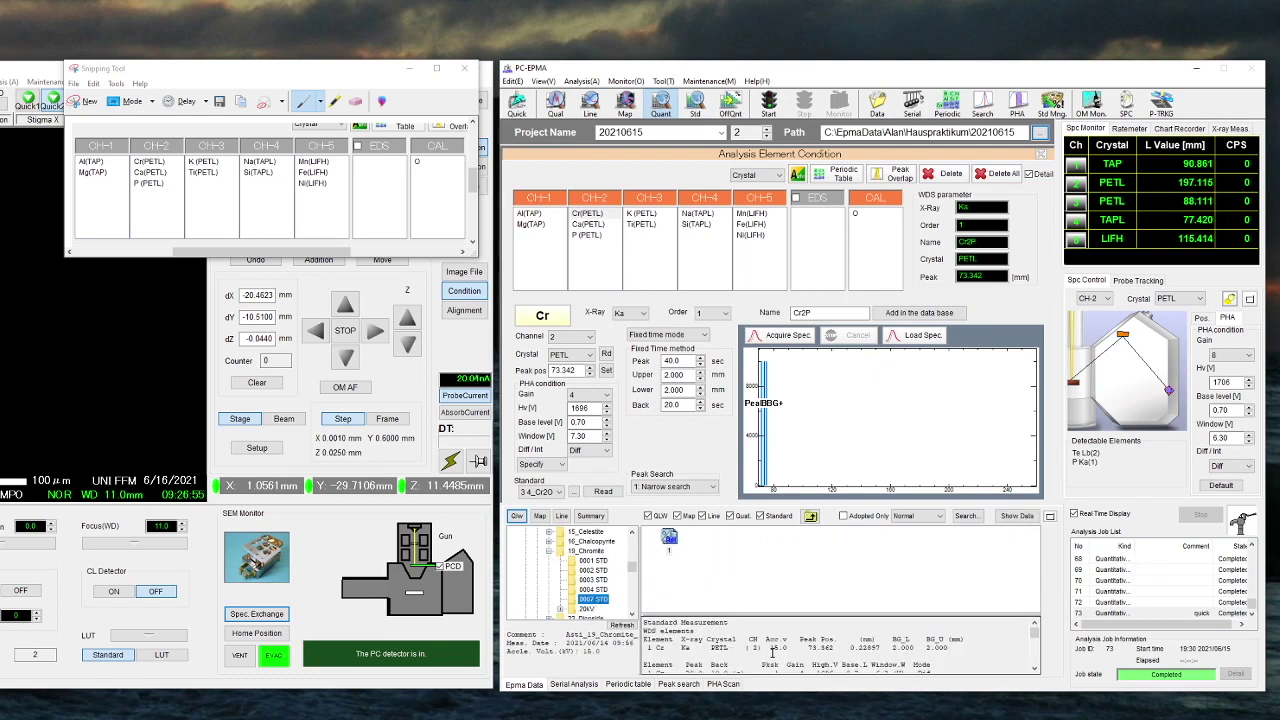
pyautogui.click(594, 589)
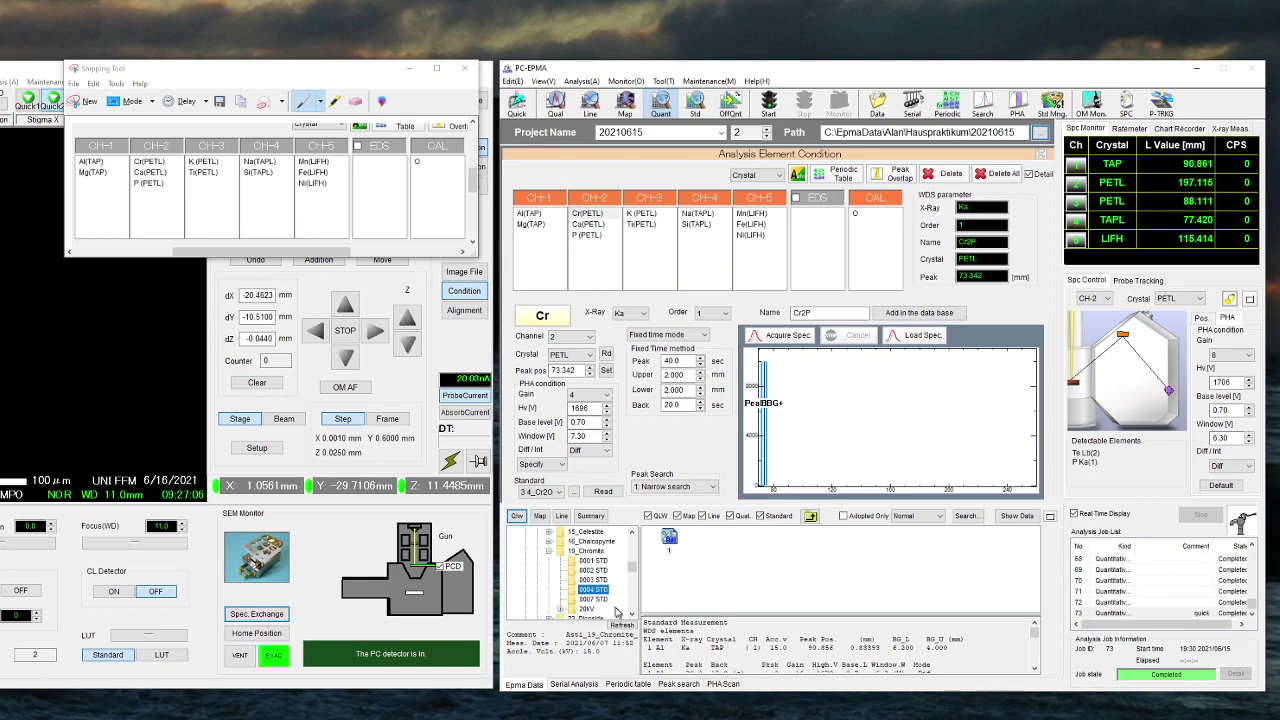
pyautogui.click(586, 600)
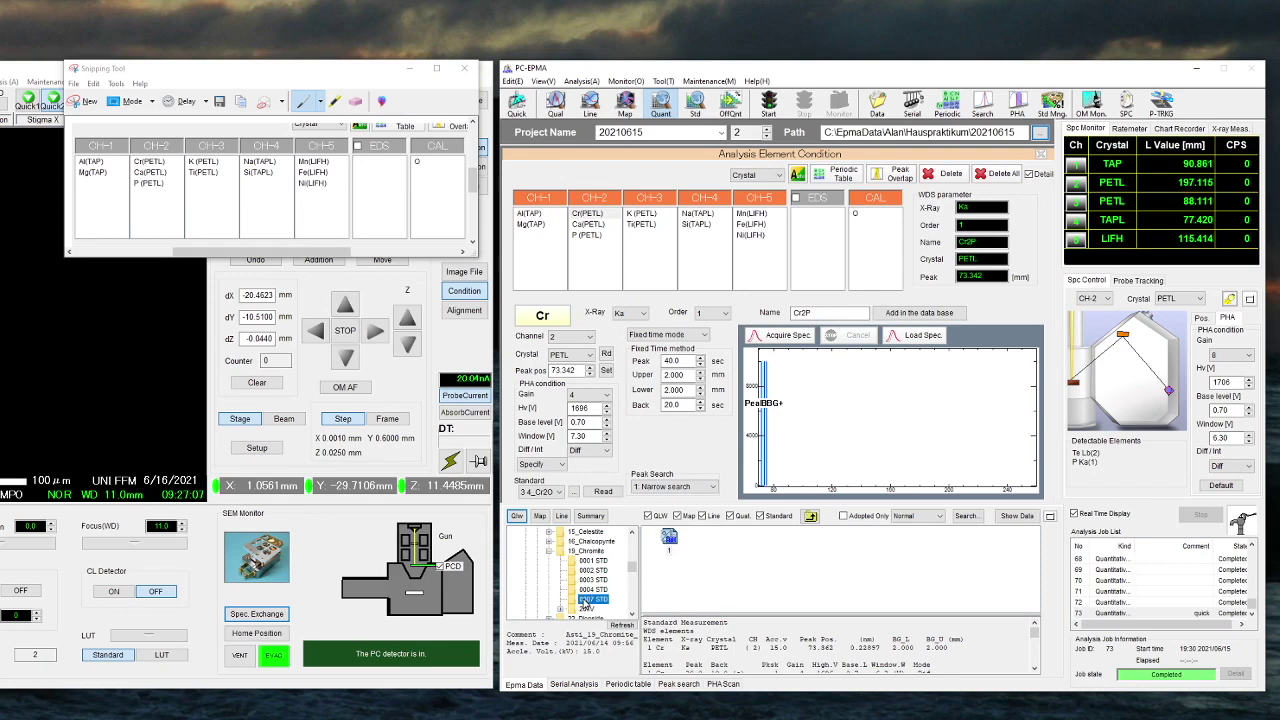
pyautogui.rightClick(669, 537)
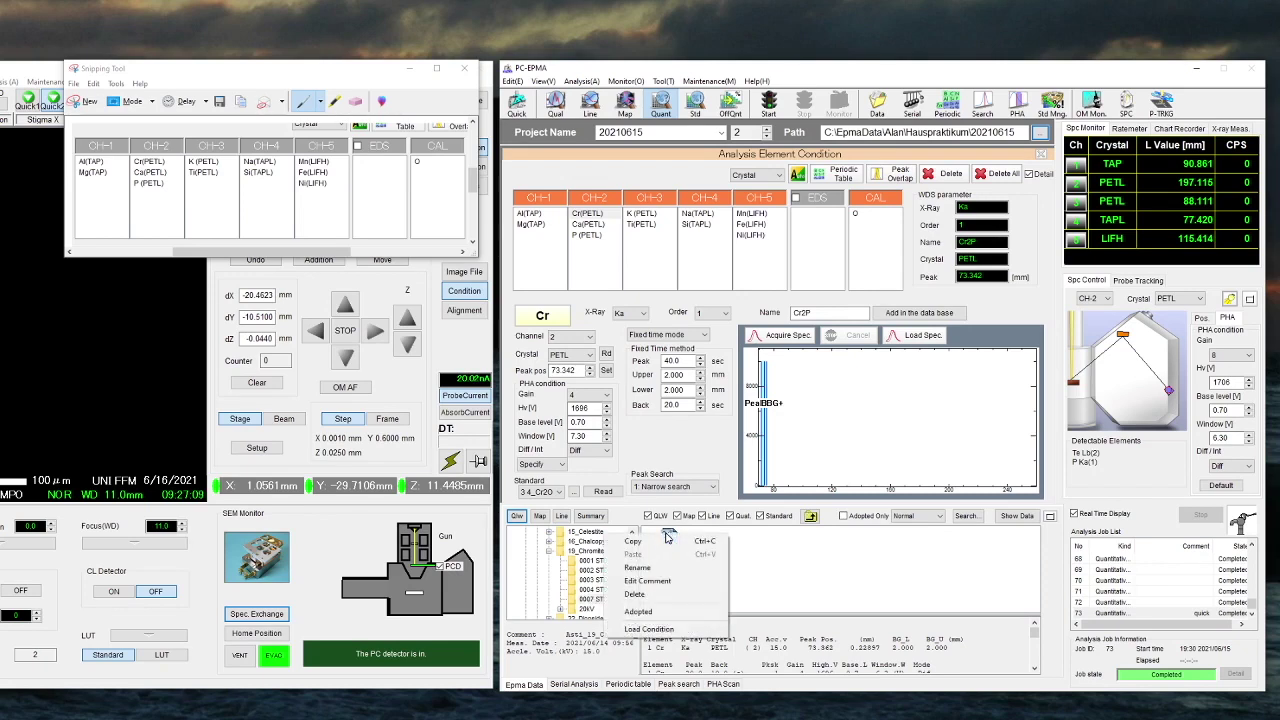
pyautogui.click(672, 631)
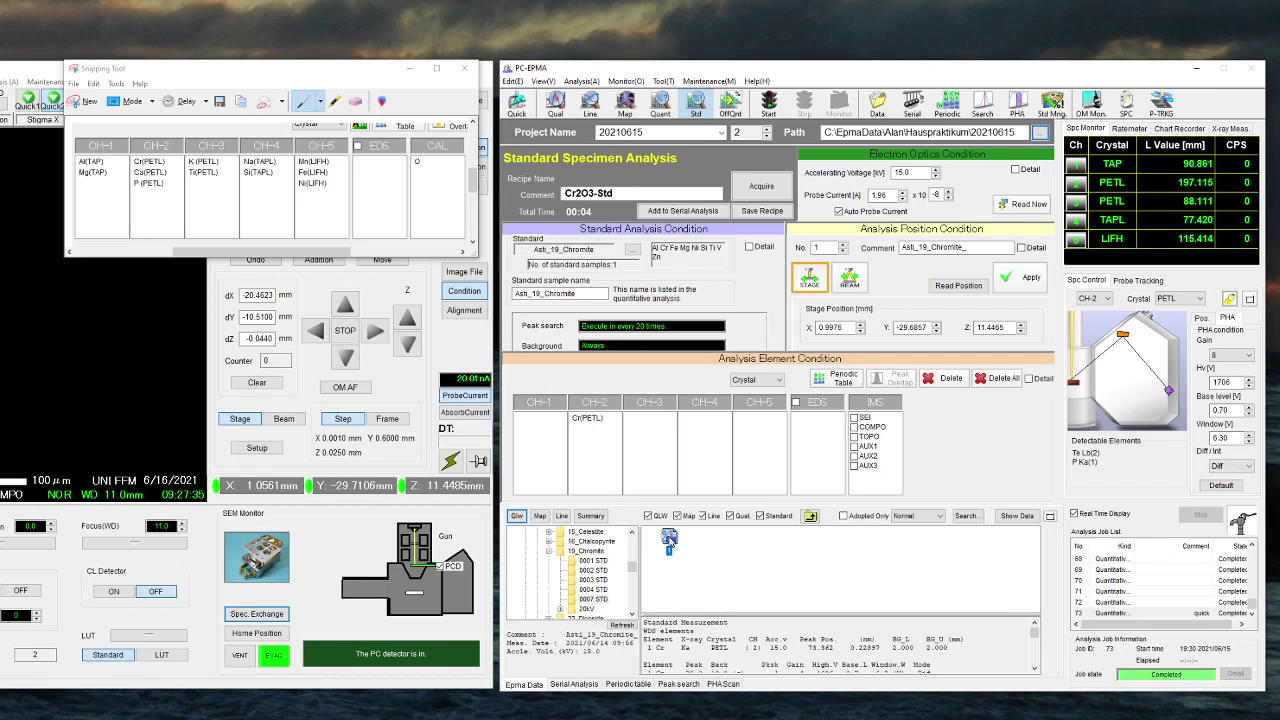
# Step: Review the Cr intensity data of the loaded chromite measurement, and enlarge the measurement details to read them
pyautogui.click(1018, 516)
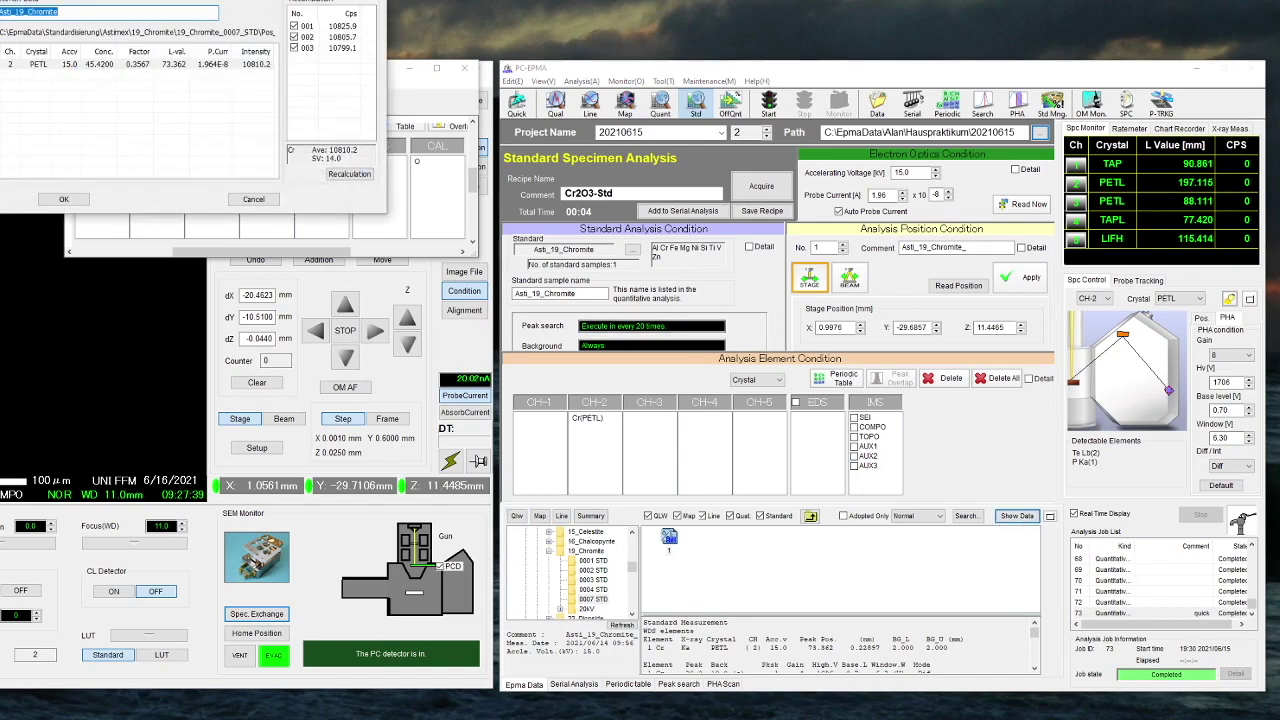
pyautogui.click(254, 200)
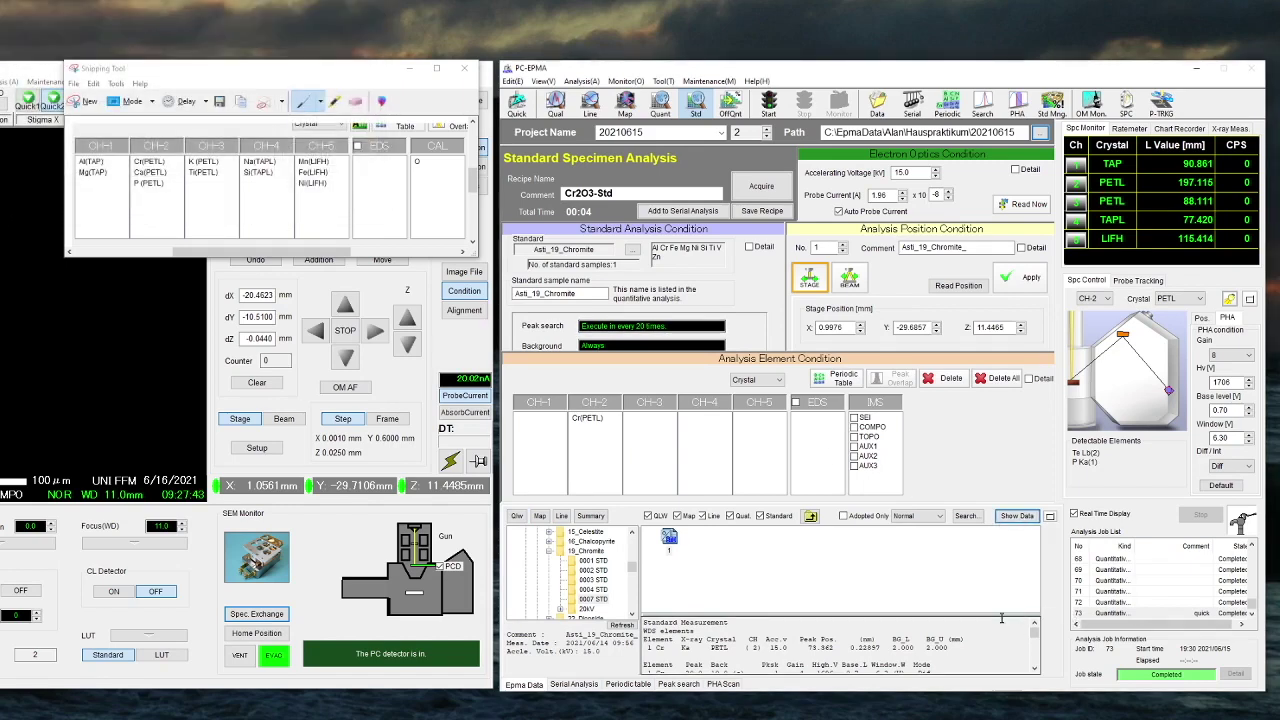
pyautogui.moveTo(1037, 603)
pyautogui.mouseDown()
pyautogui.moveTo(1038, 652)
pyautogui.moveTo(1036, 598)
pyautogui.mouseUp()
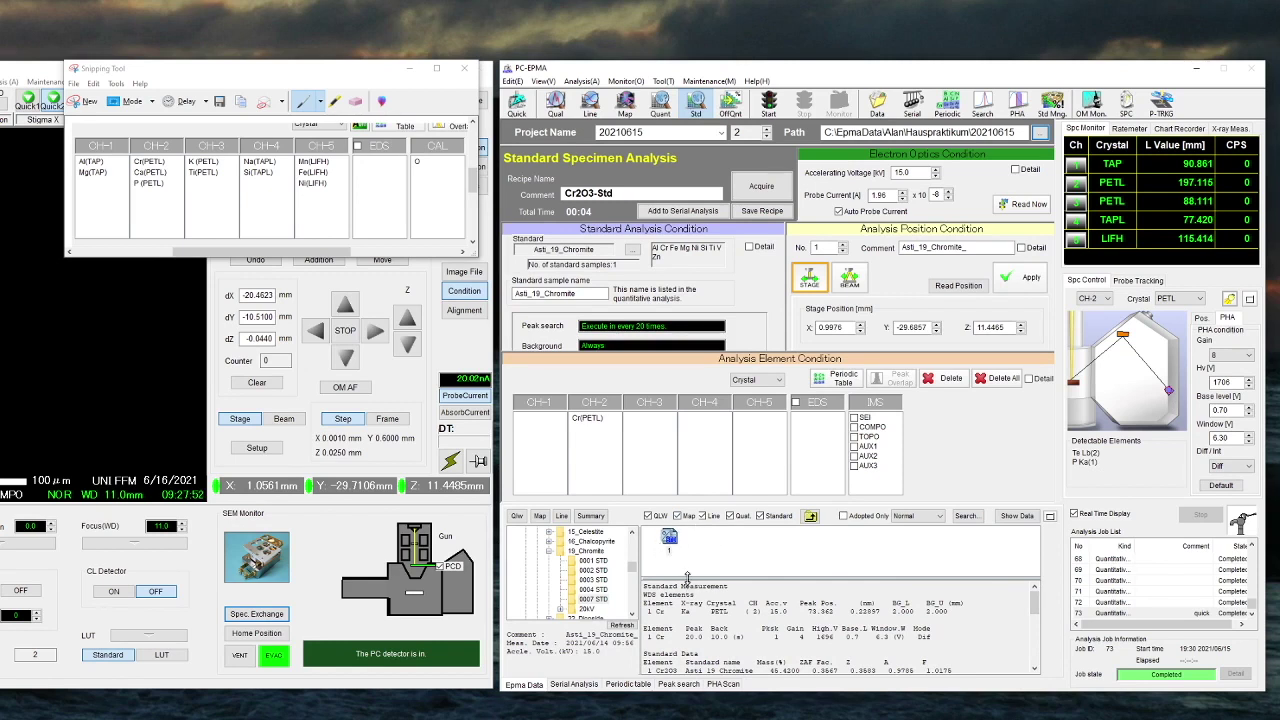
pyautogui.moveTo(690, 583); pyautogui.dragTo(690, 597)
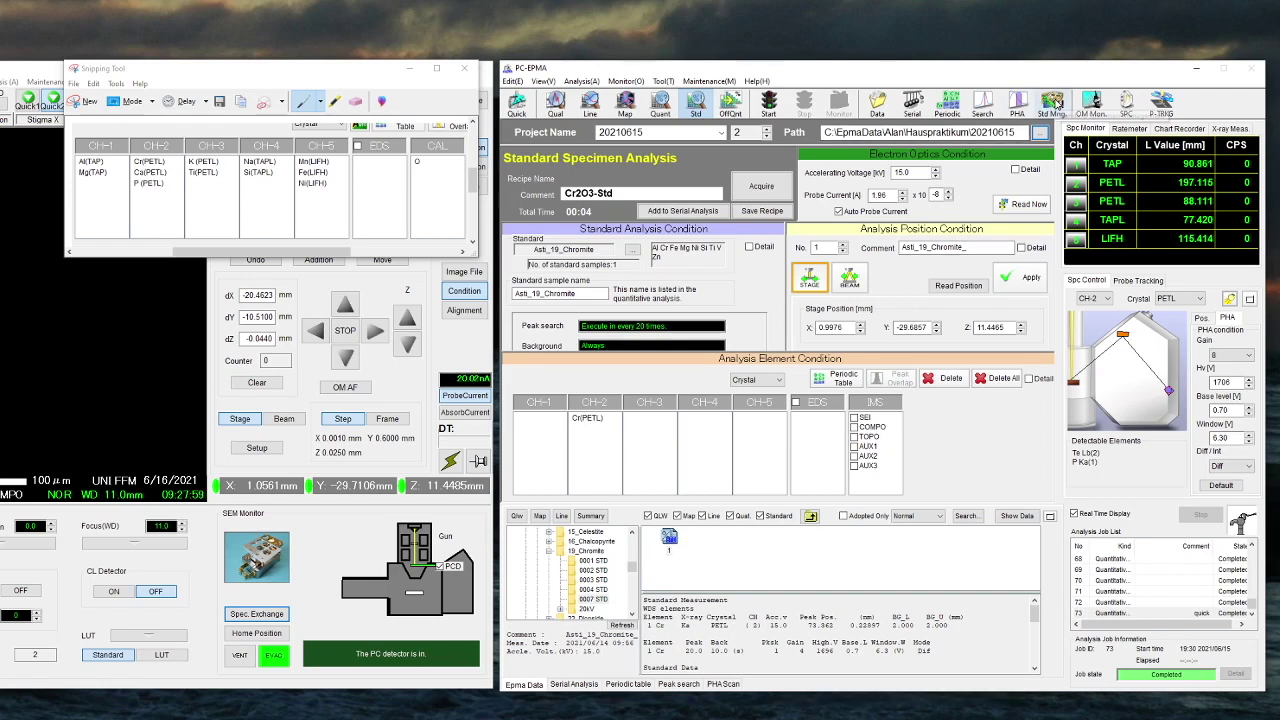
# Step: Set the save path to C:\EpmaData\Standardisierung\Astimex and choose 19_Chromite as the project name
pyautogui.click(1053, 103)
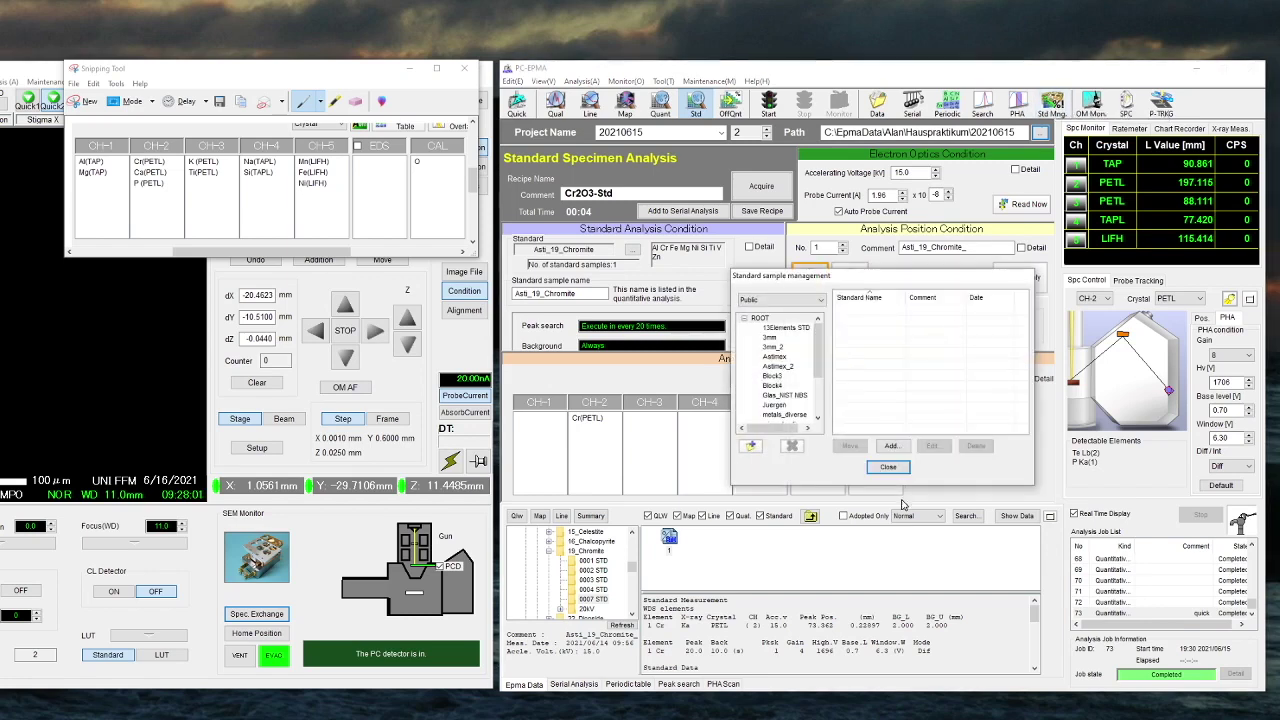
pyautogui.click(888, 467)
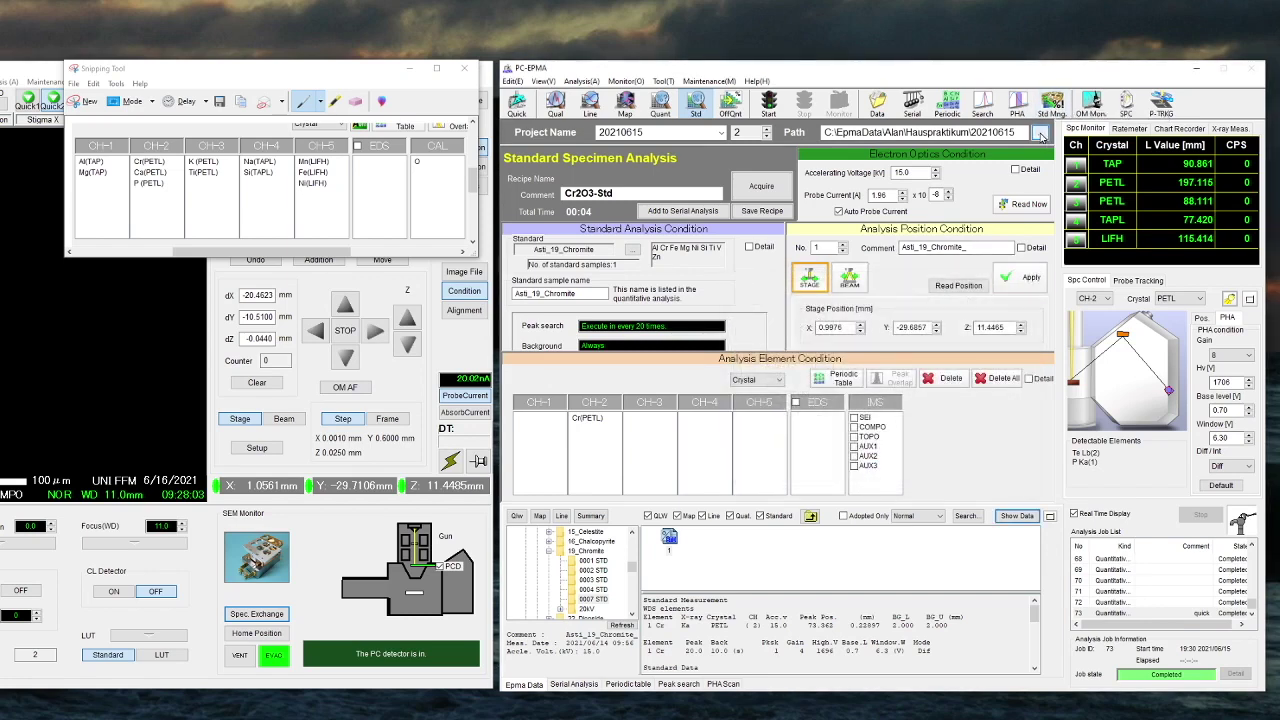
pyautogui.click(1040, 135)
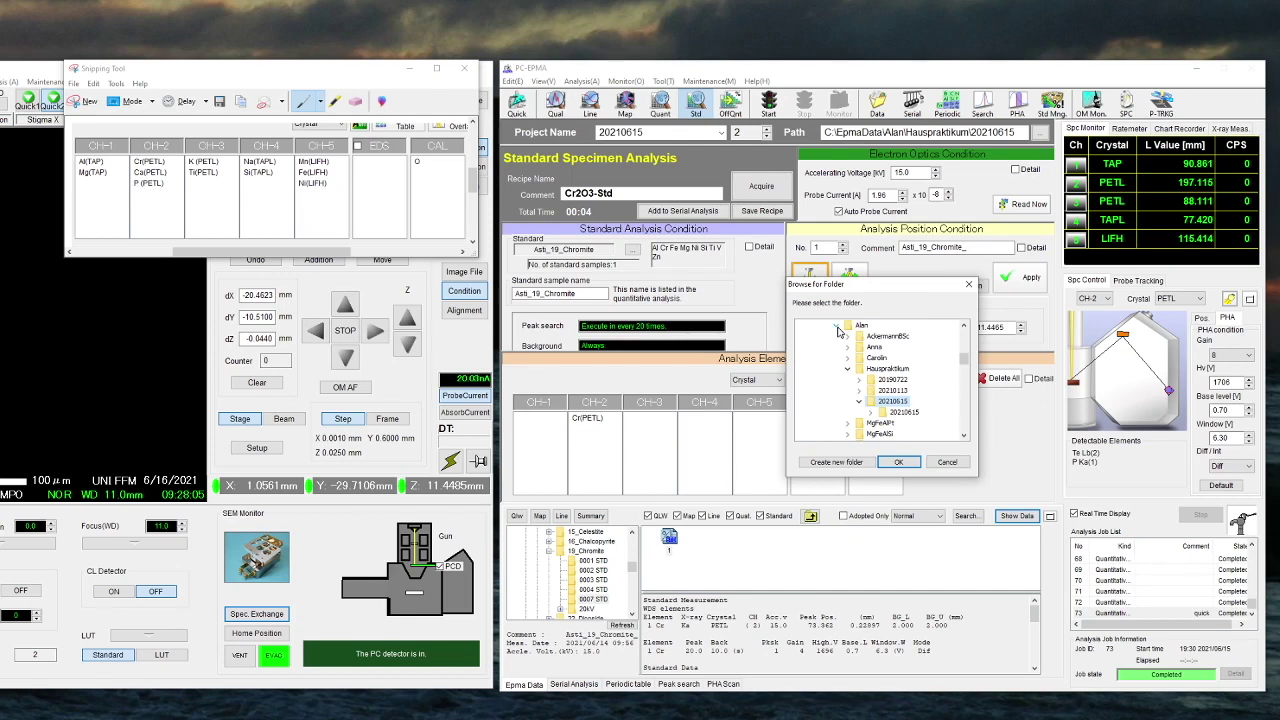
pyautogui.click(838, 331)
pyautogui.moveTo(966, 362); pyautogui.dragTo(968, 391)
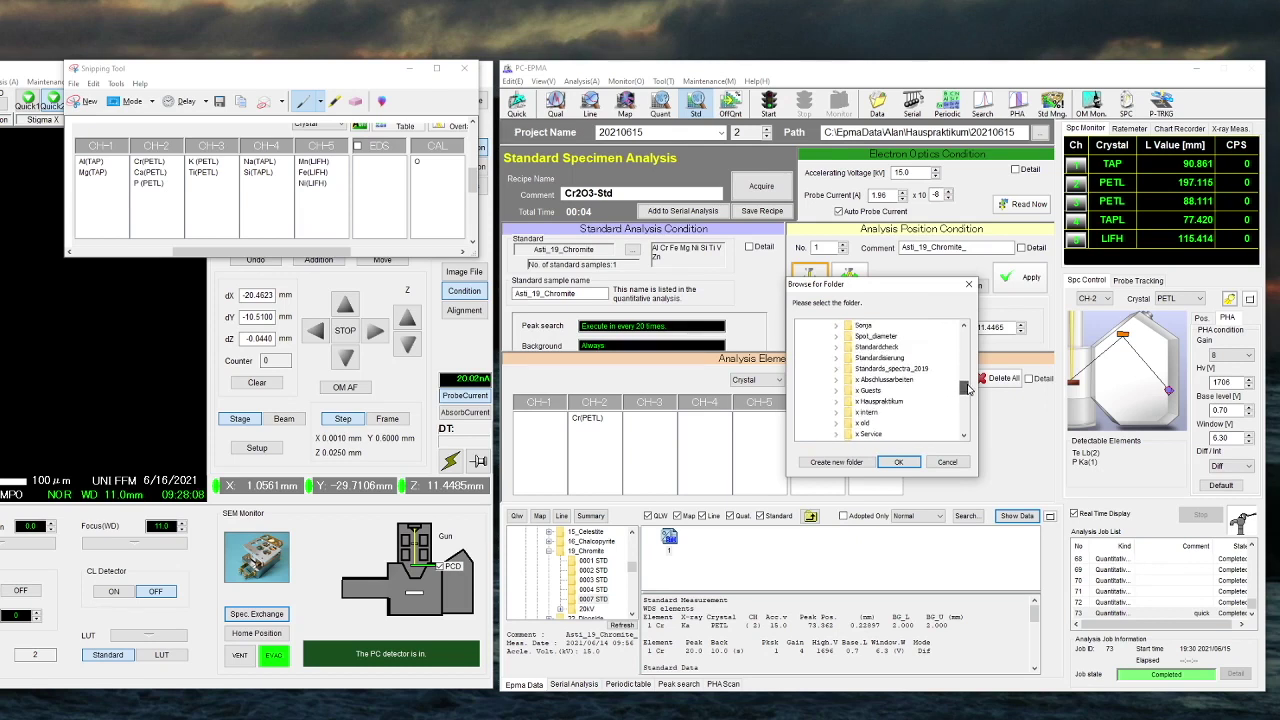
pyautogui.click(841, 362)
pyautogui.click(883, 347)
pyautogui.click(898, 462)
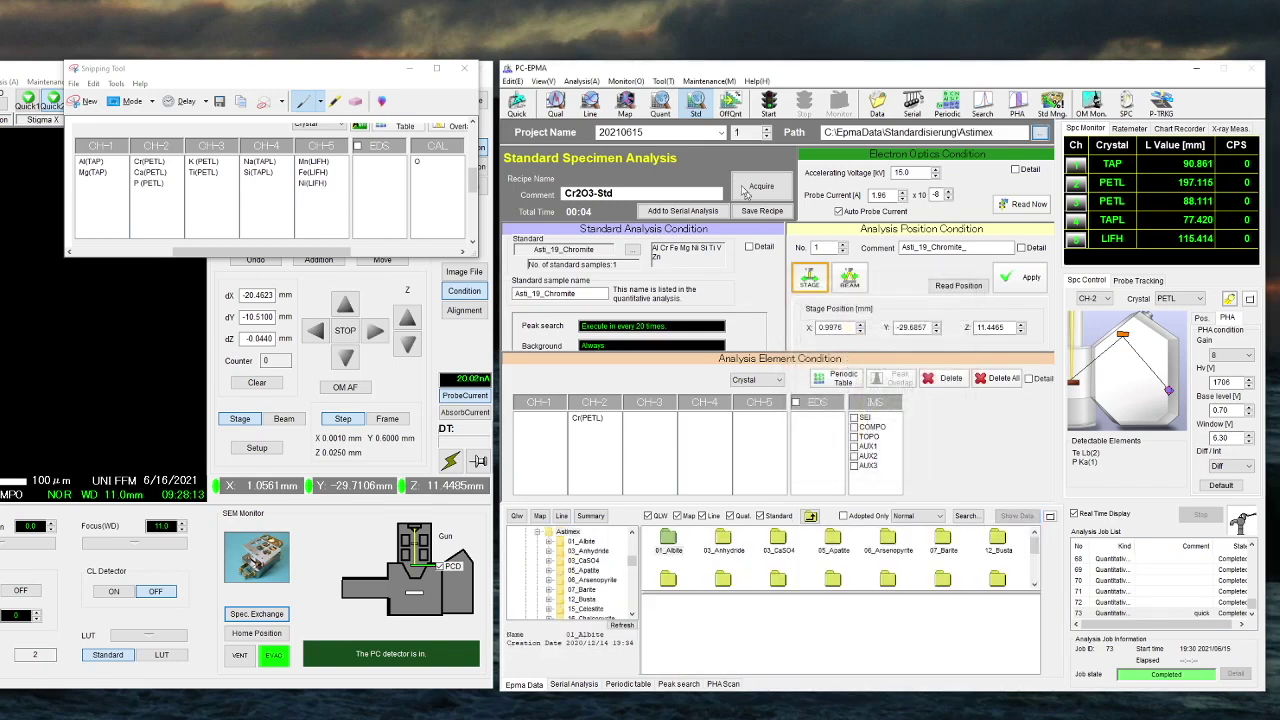
pyautogui.click(721, 132)
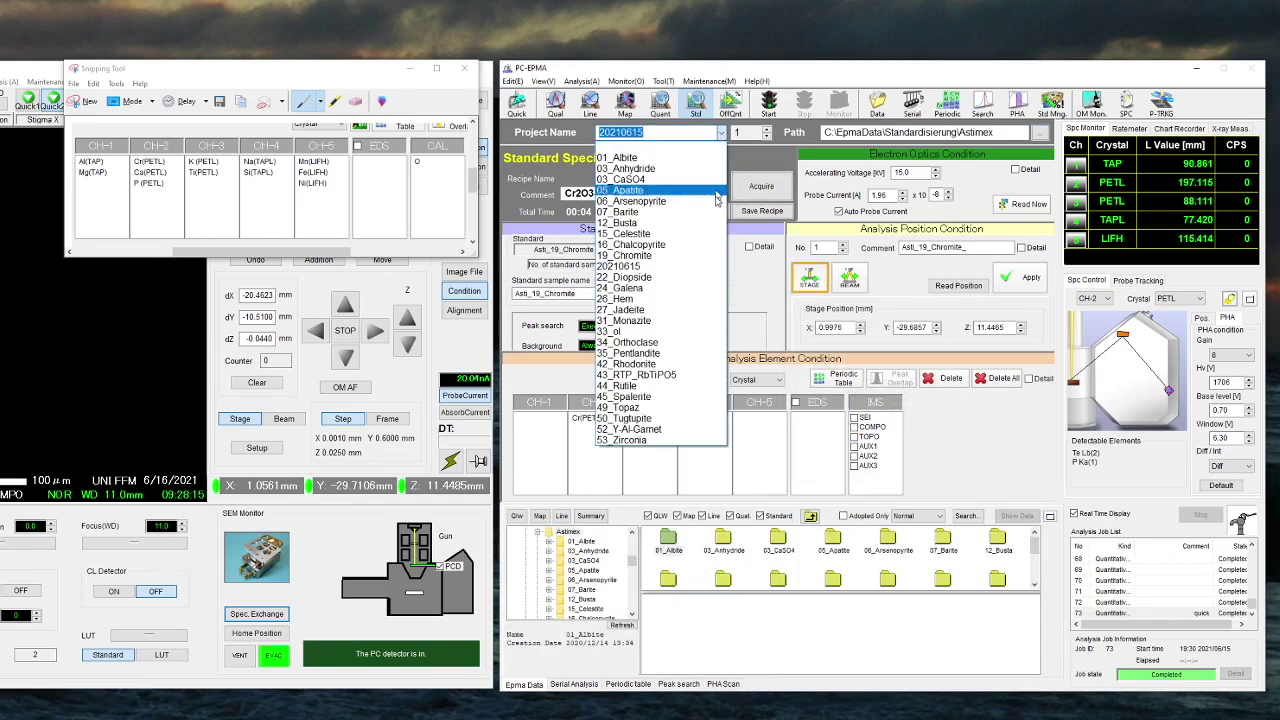
pyautogui.click(713, 256)
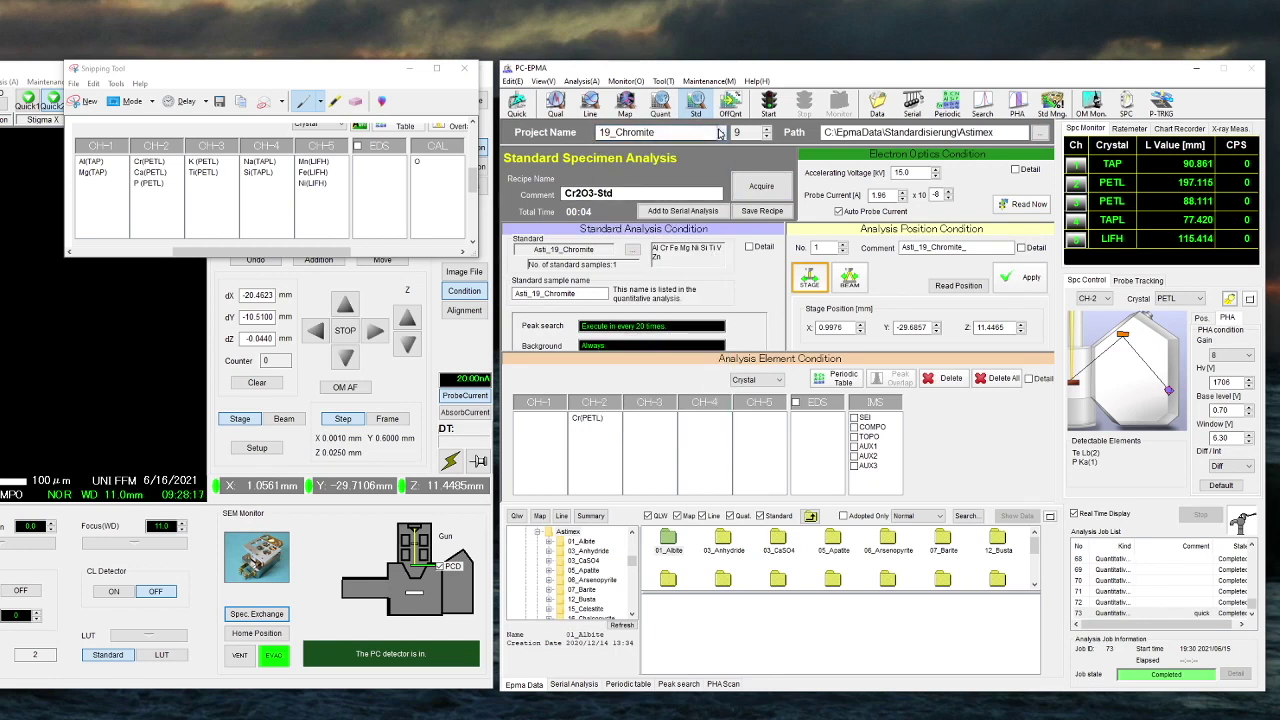
# Step: Check the SEM's OL stigmator settings and read the current electron optics into the standard recipe: 2.00 x 10^-8 A, stigmator X 75, Y 34
pyautogui.click(1016, 170)
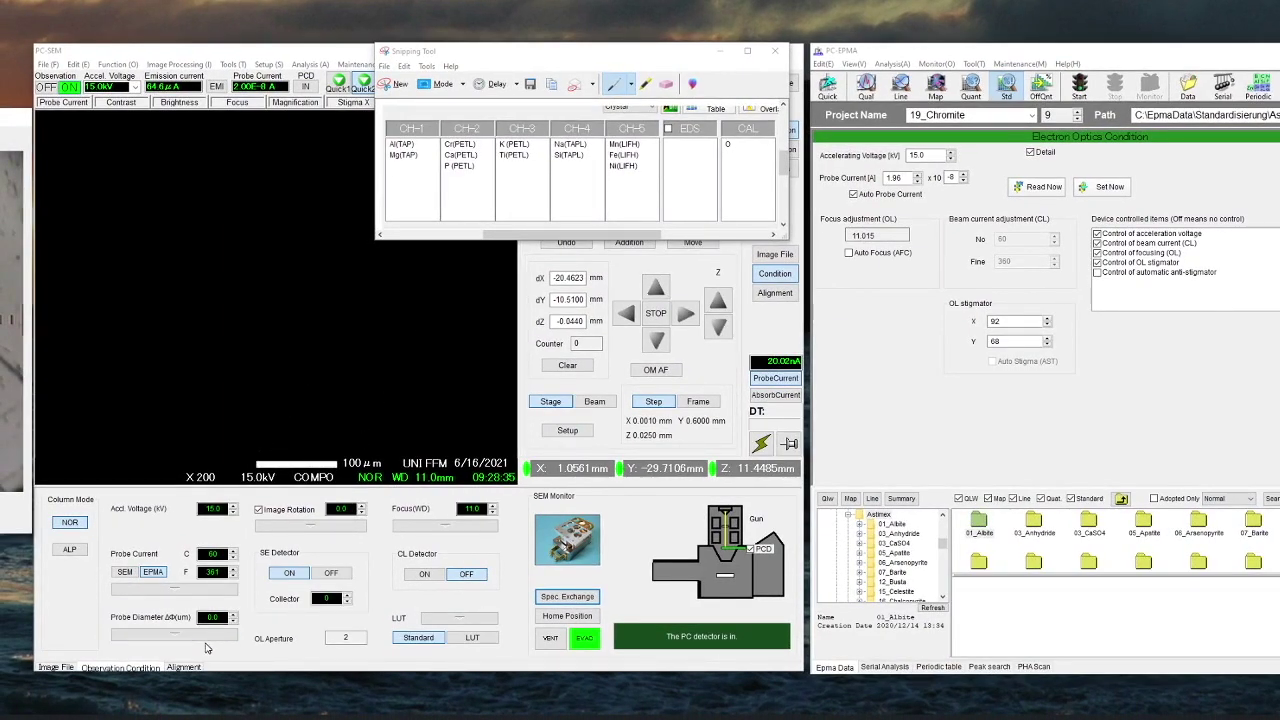
pyautogui.click(183, 667)
pyautogui.click(147, 543)
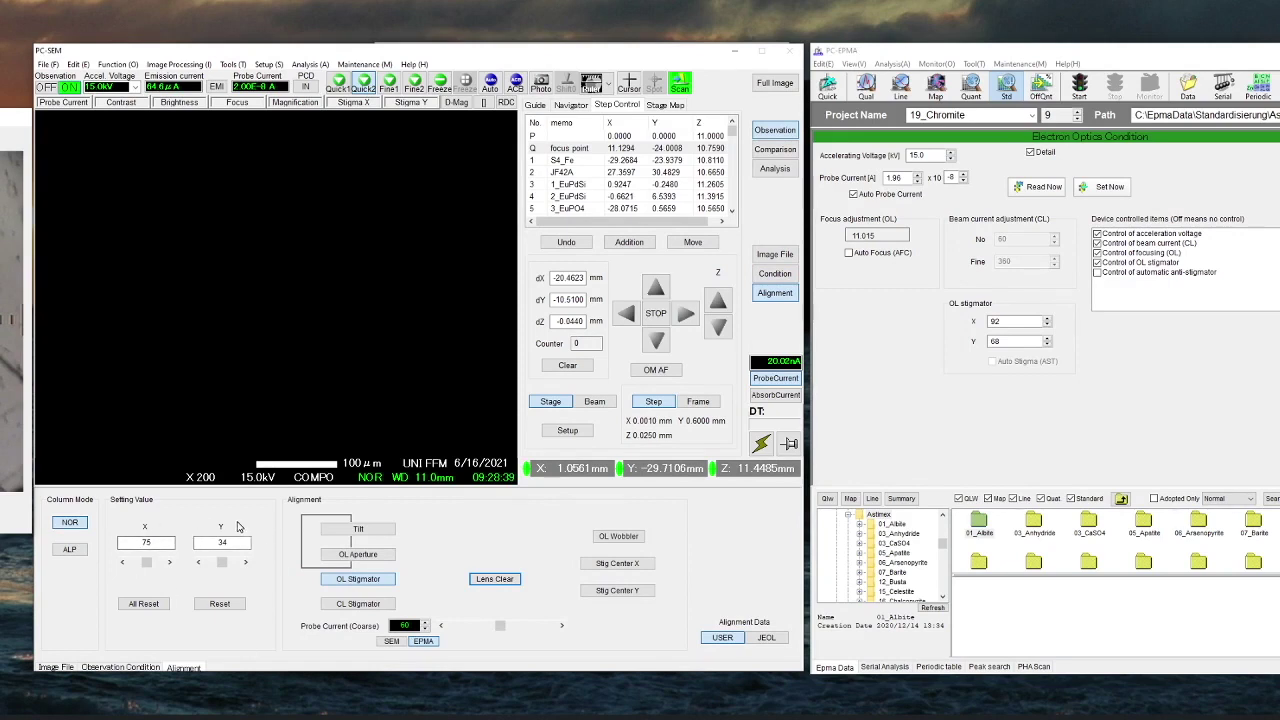
pyautogui.click(1043, 189)
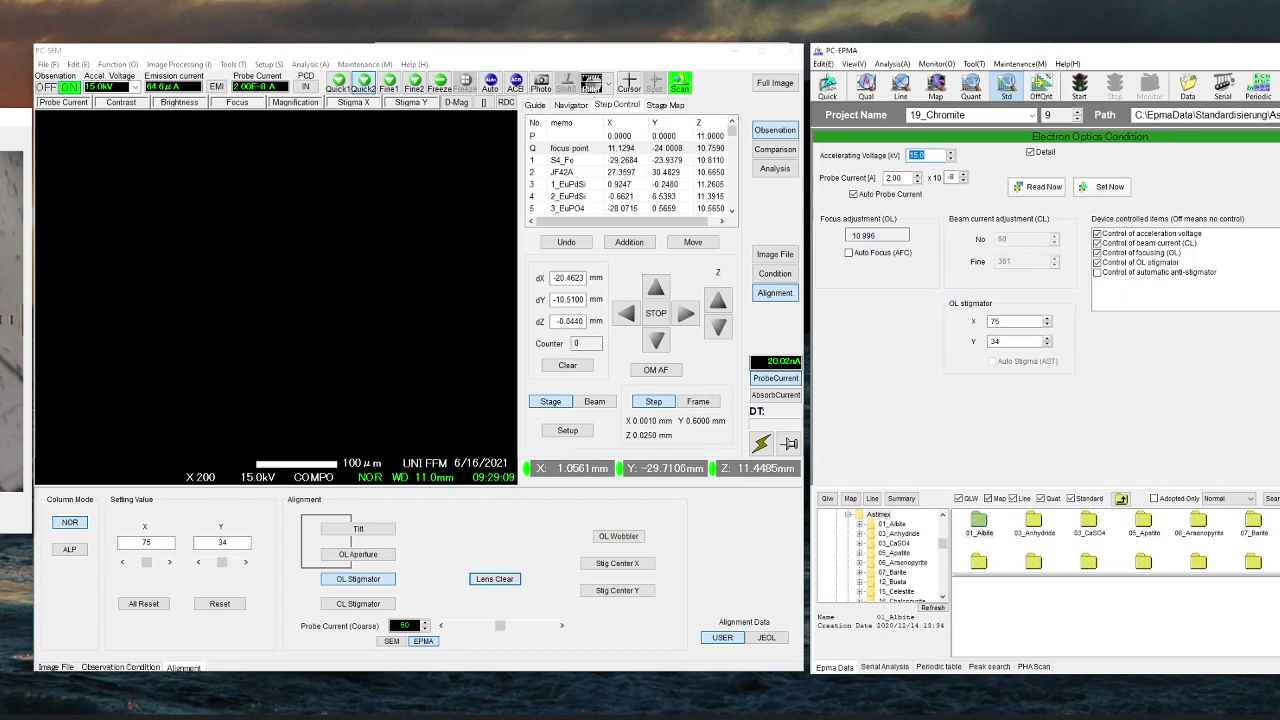
pyautogui.click(1031, 153)
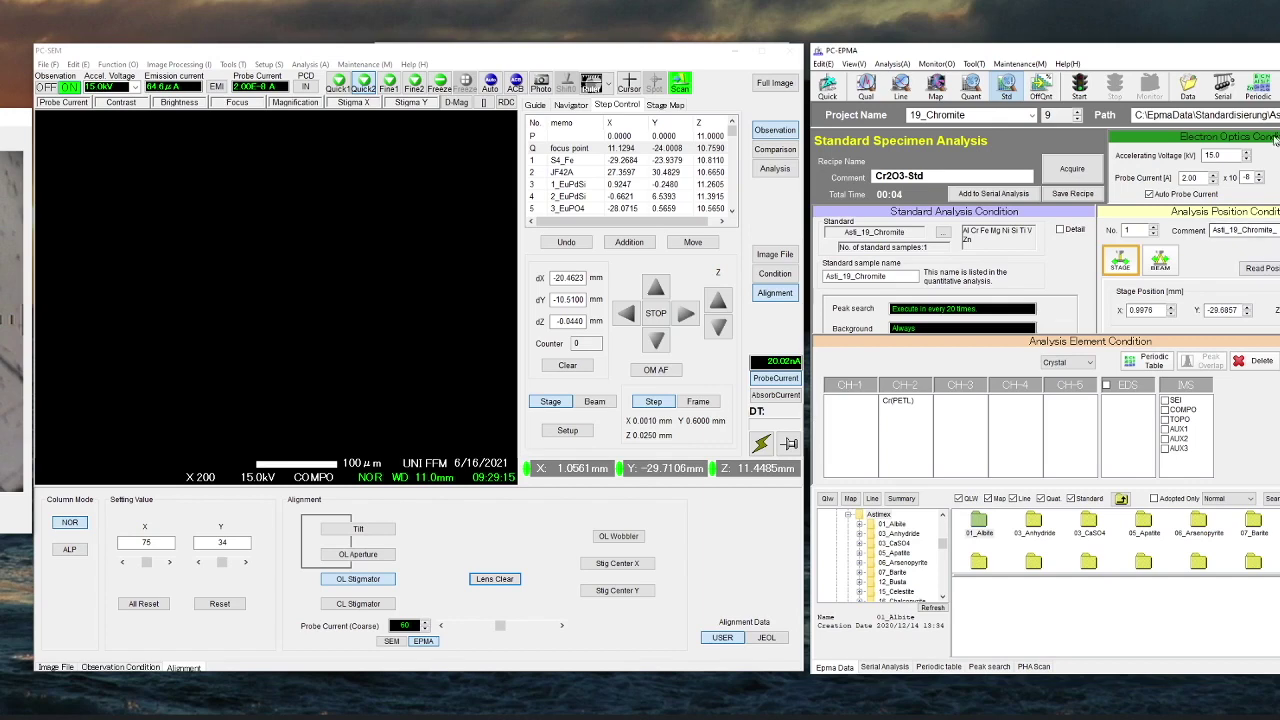
# Step: Expand the analysis position condition and review the stored position and oxide composition of Asti_19_Chromite in the Astimex_2 standard samples
pyautogui.click(1268, 215)
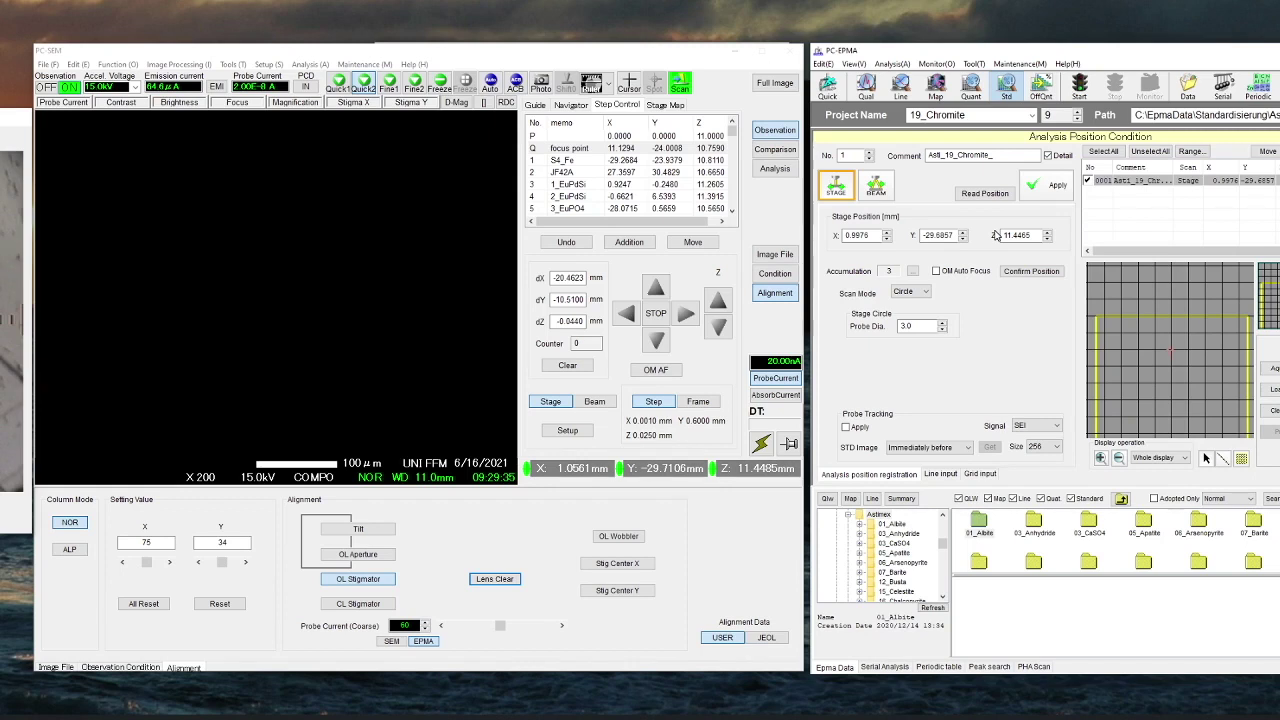
pyautogui.click(1006, 86)
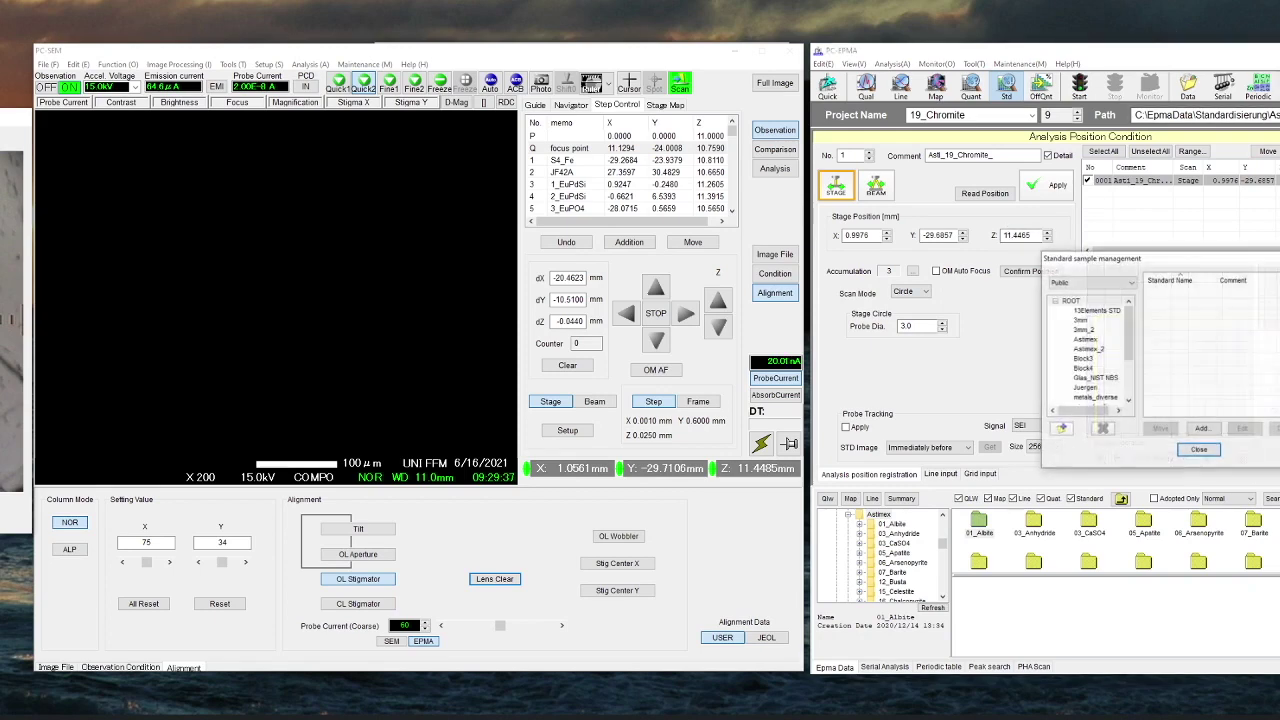
pyautogui.click(1097, 340)
pyautogui.click(1092, 349)
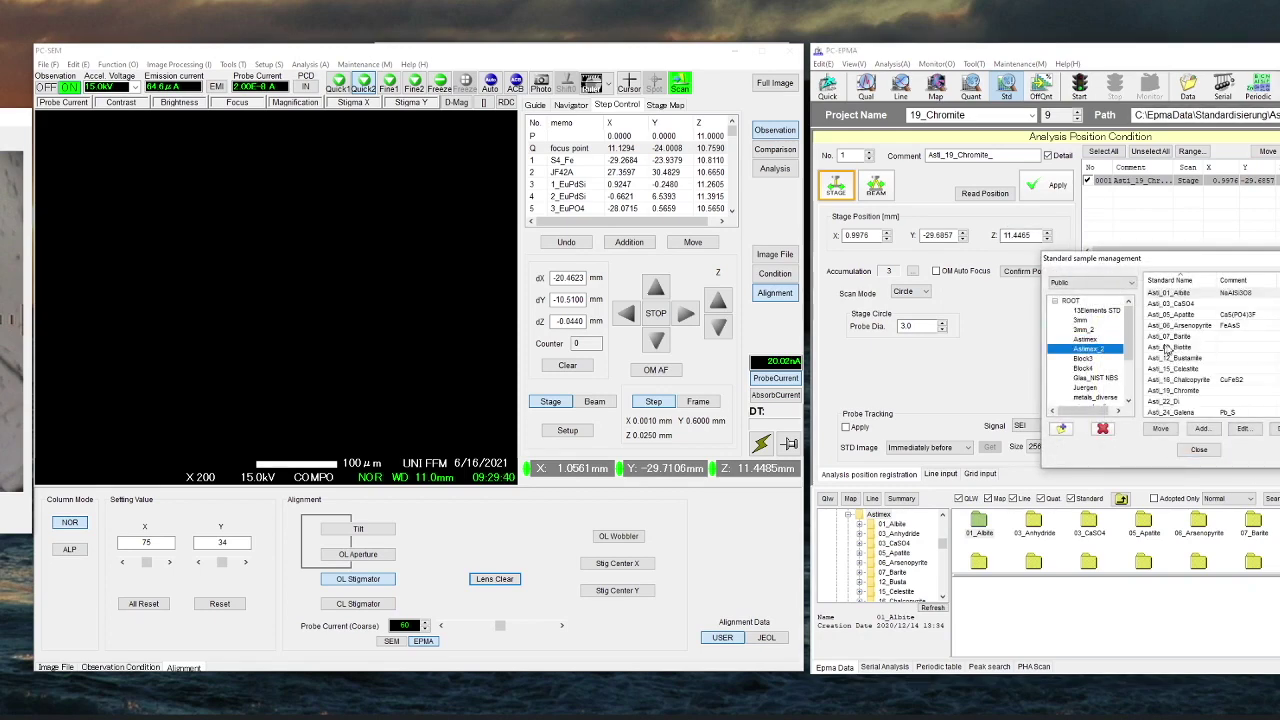
pyautogui.click(1200, 391)
pyautogui.click(1243, 429)
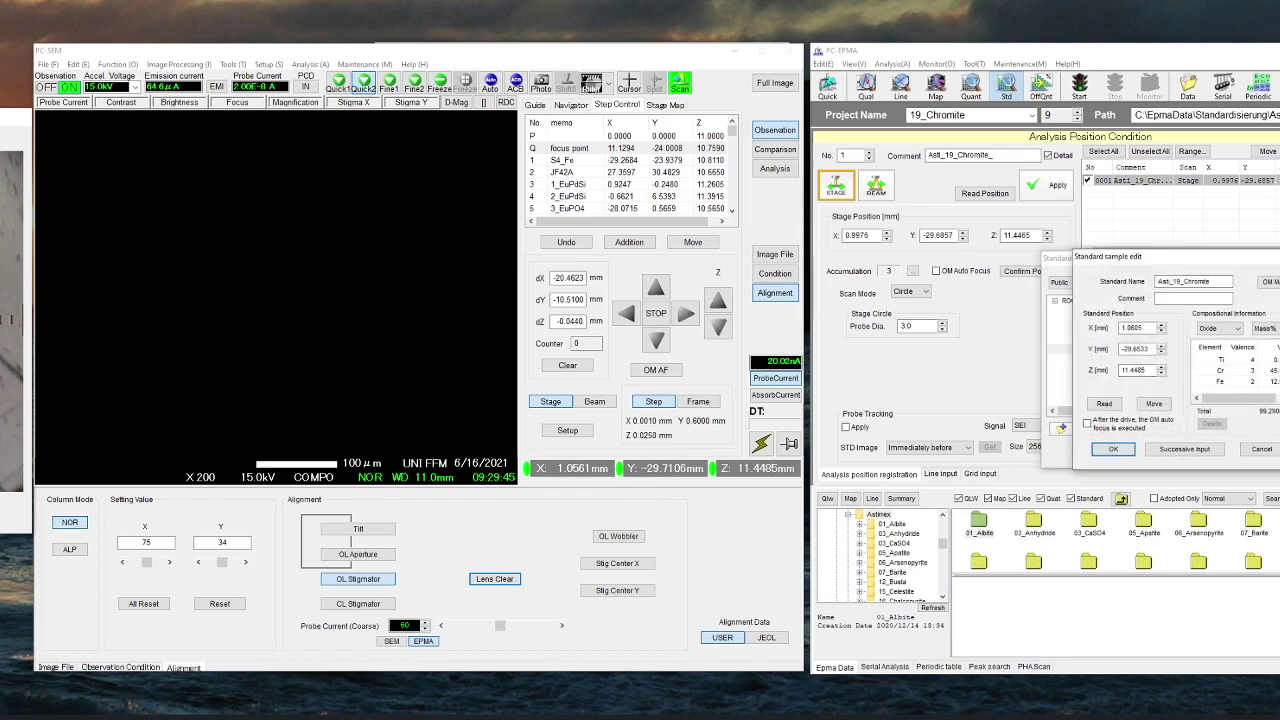
pyautogui.click(1211, 330)
pyautogui.click(1211, 333)
pyautogui.click(1260, 450)
pyautogui.click(1200, 450)
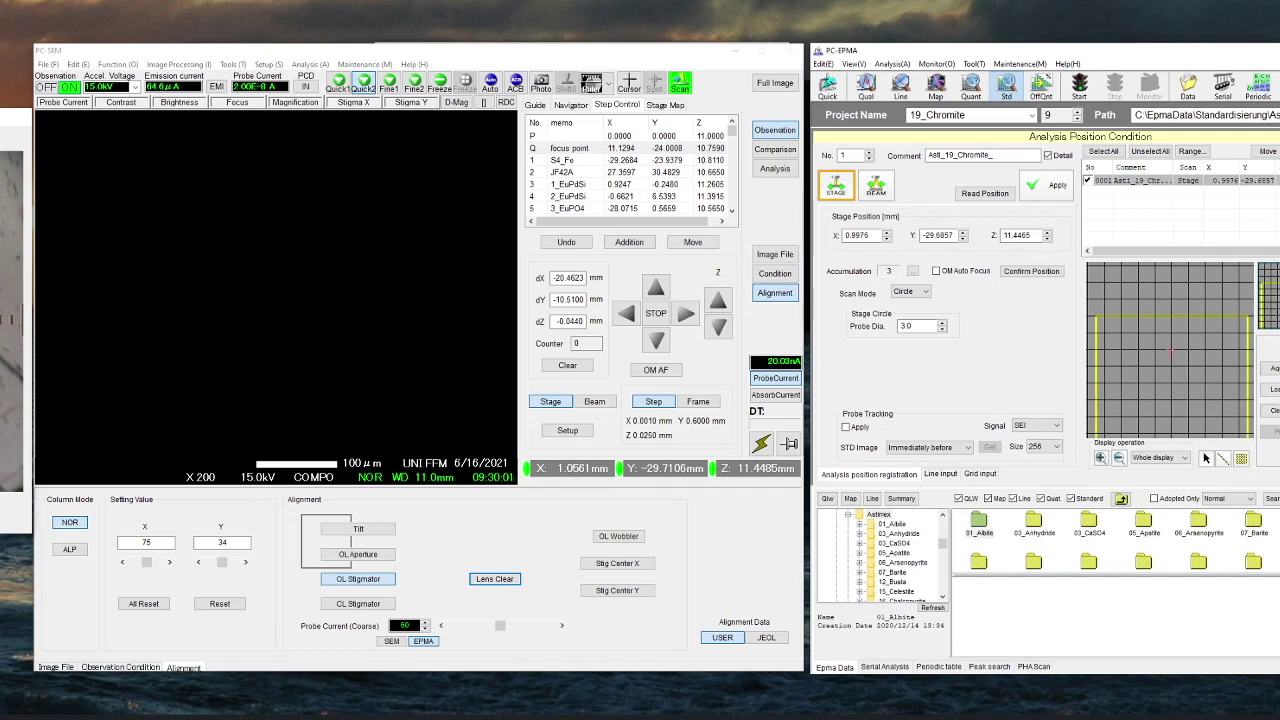
# Step: Read the current stage position X 1.0561, Y -29.7106, Z 11.4485 mm into the Asti_19_Chromite analysis position and apply it
pyautogui.moveTo(488, 72); pyautogui.dragTo(658, 72)
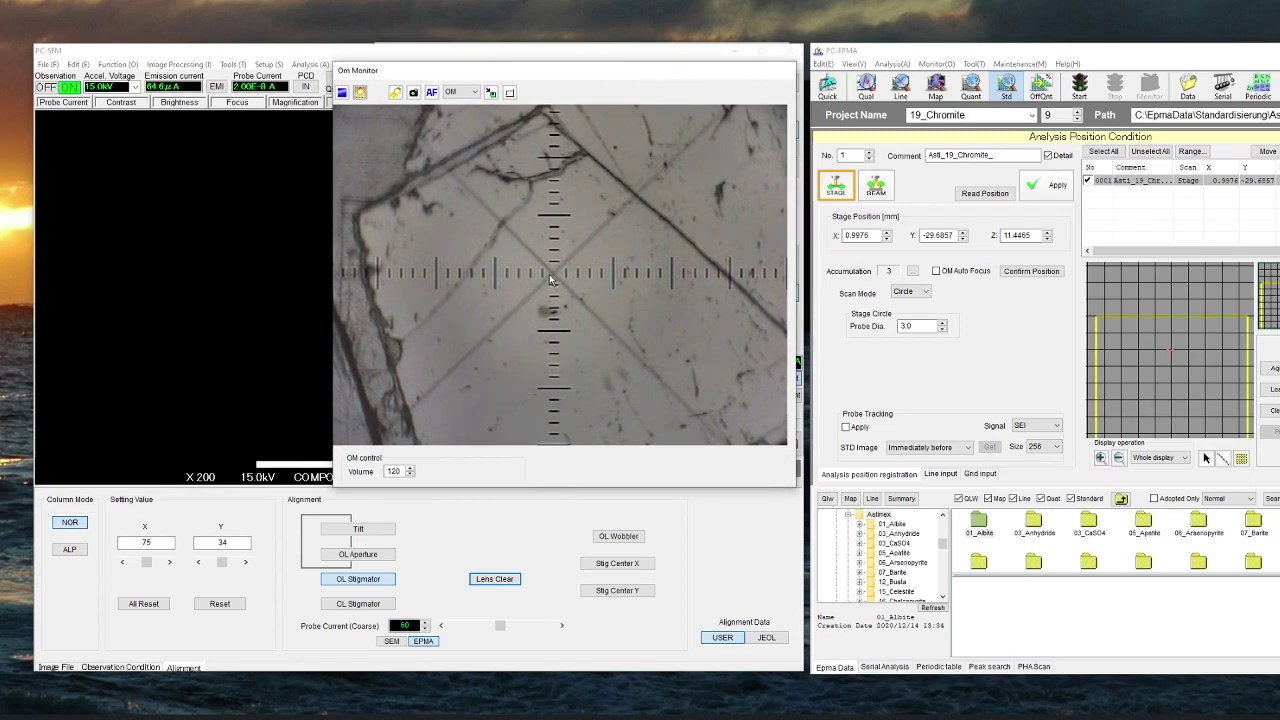
pyautogui.click(982, 193)
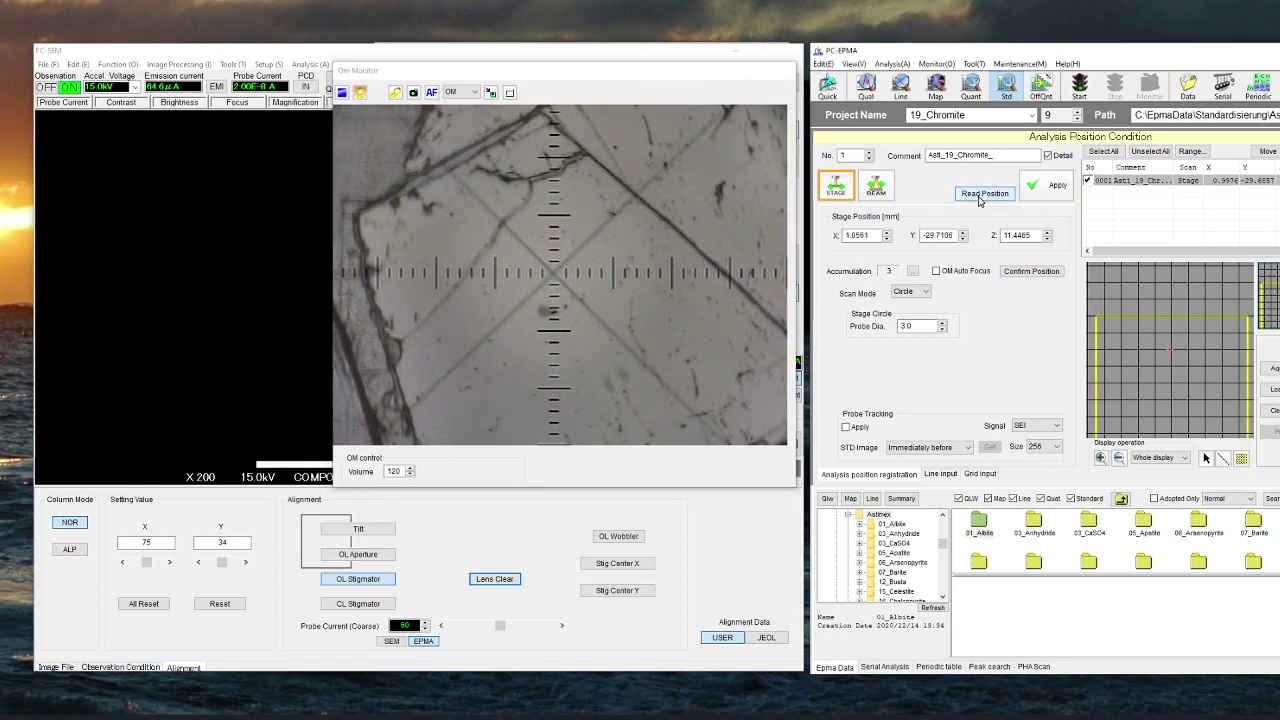
pyautogui.click(1040, 190)
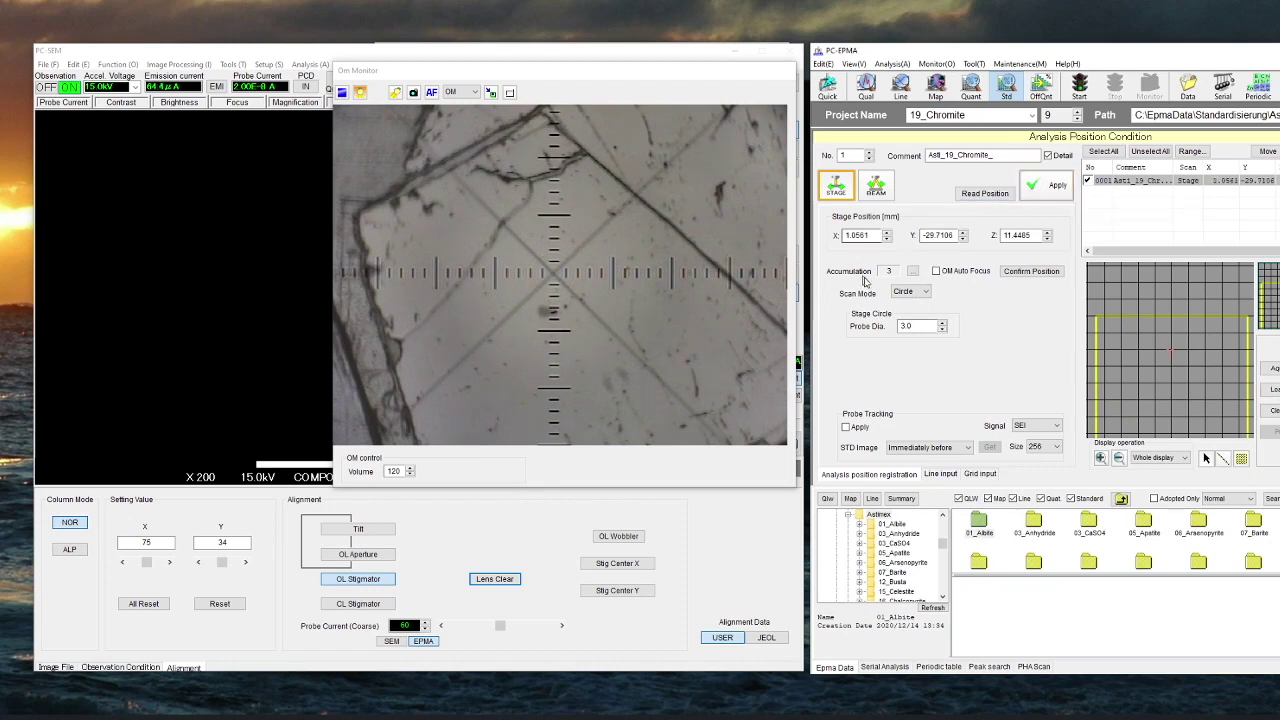
# Step: Drive the stage to a clean chromite spot and register it as accumulation point 0002, at about X 1.033, Y -29.656 mm
pyautogui.click(912, 271)
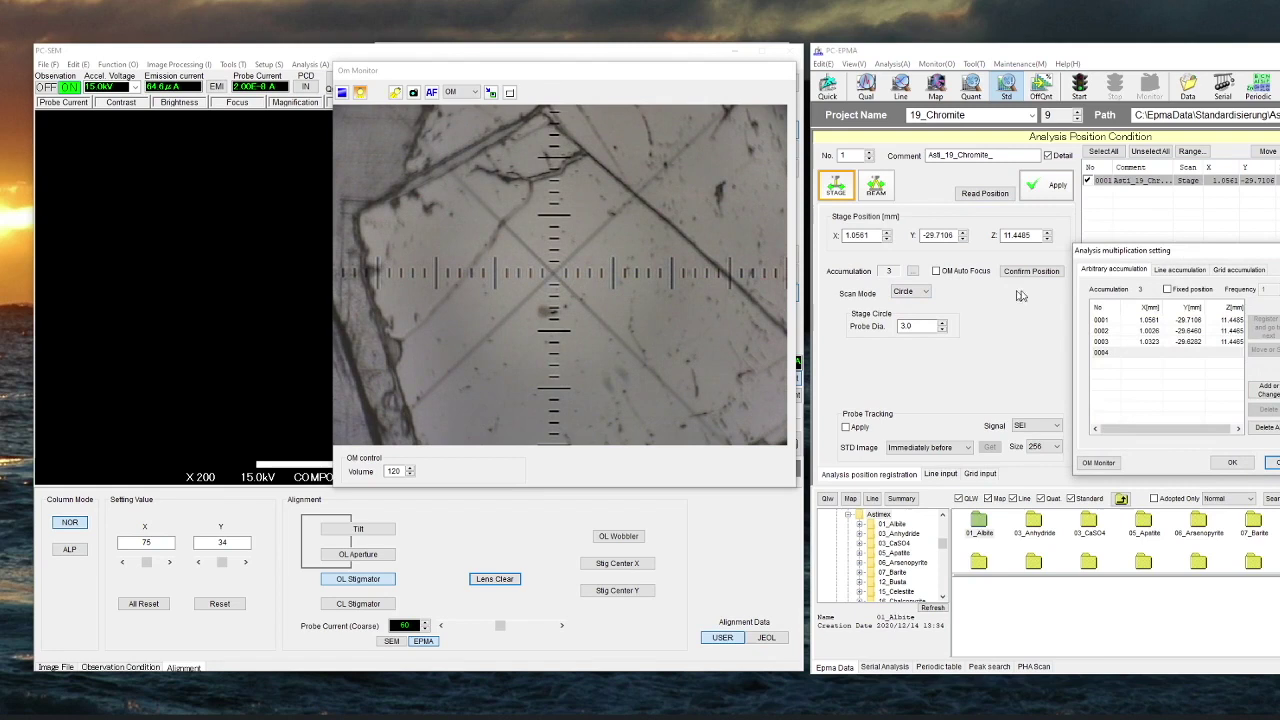
pyautogui.click(1148, 321)
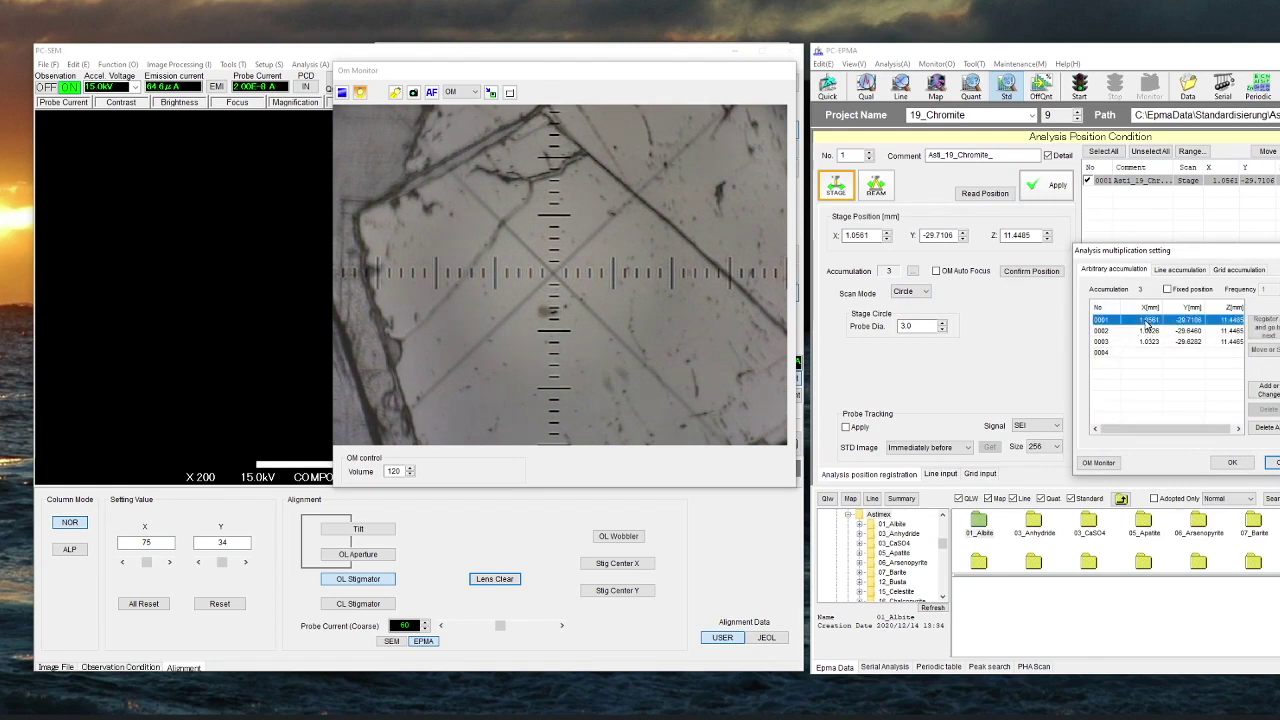
pyautogui.click(1148, 331)
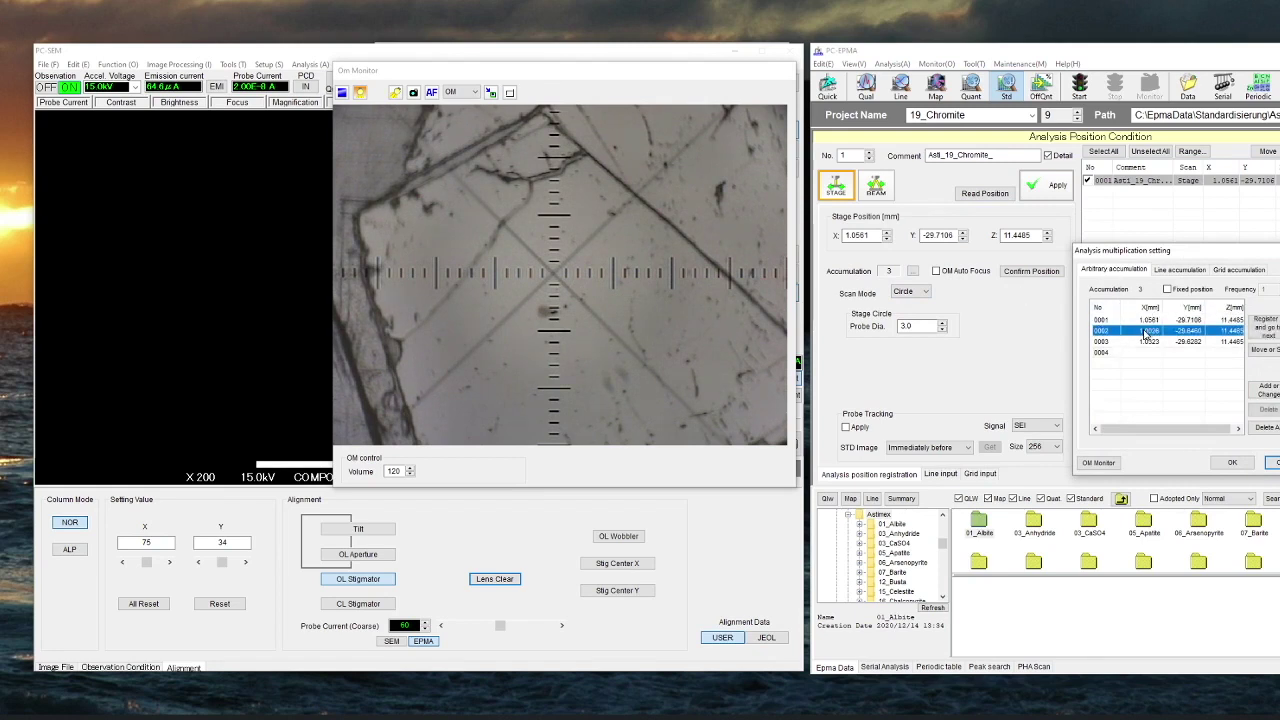
pyautogui.rightClick(585, 337)
pyautogui.click(602, 339)
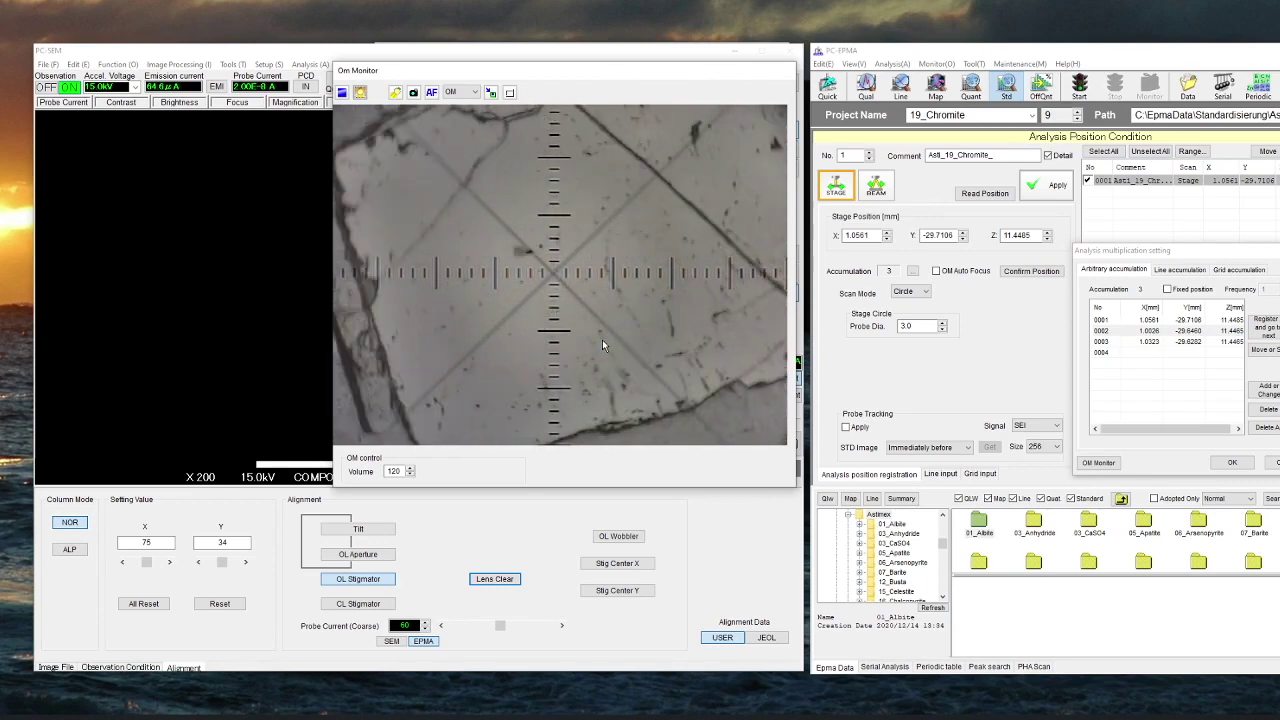
pyautogui.click(1266, 390)
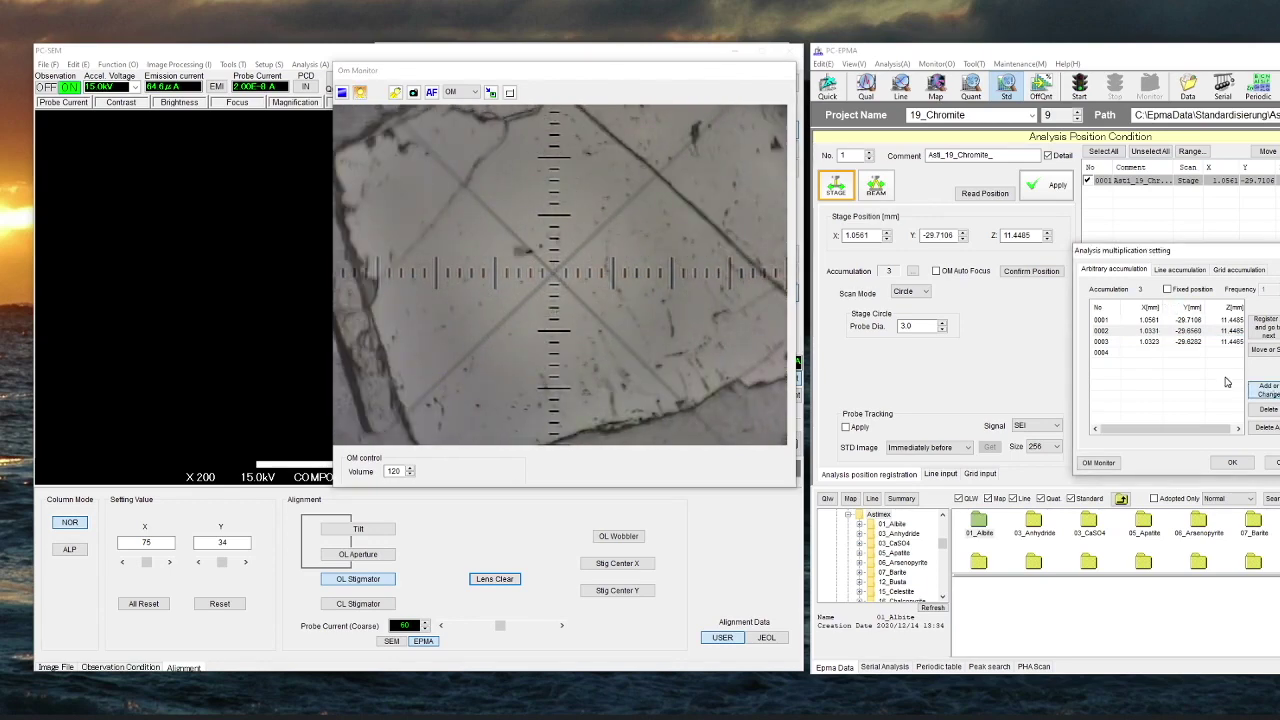
# Step: Register another clean chromite spot as accumulation point 0003, at about X 1.101, Y -29.690 mm, and accept the accumulation settings
pyautogui.click(1157, 342)
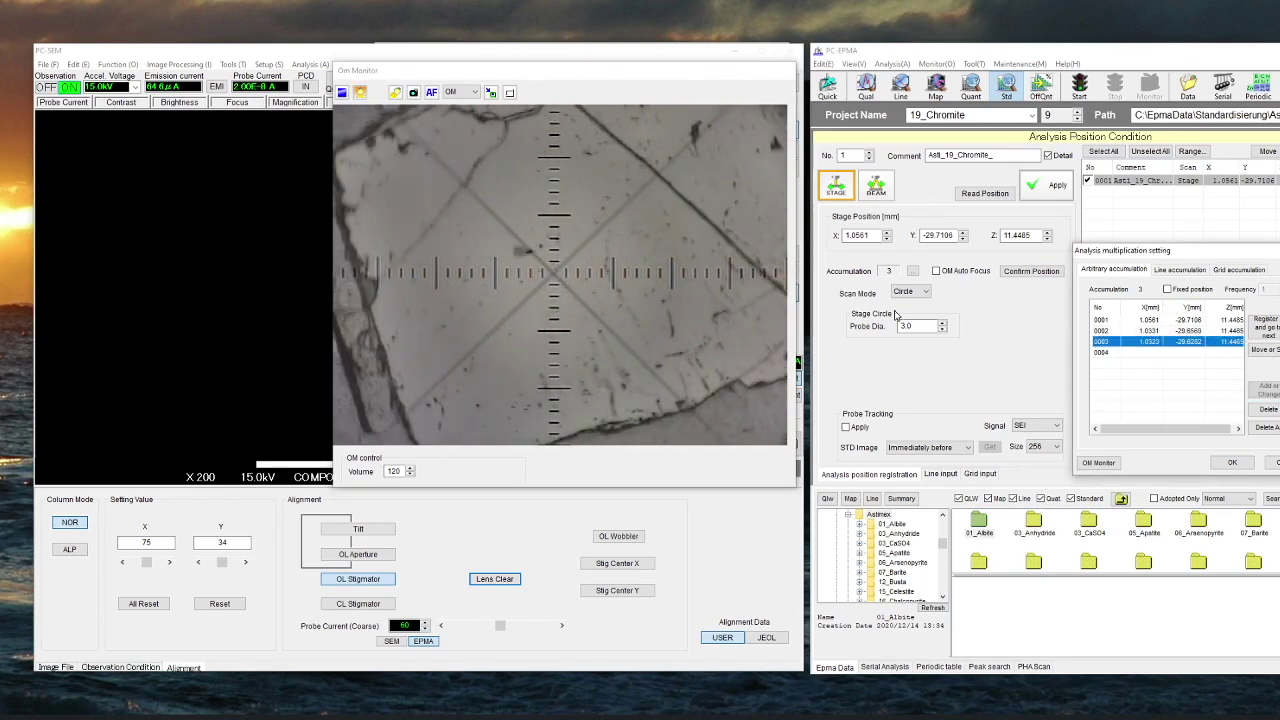
pyautogui.rightClick(485, 235)
pyautogui.click(508, 243)
pyautogui.click(1266, 390)
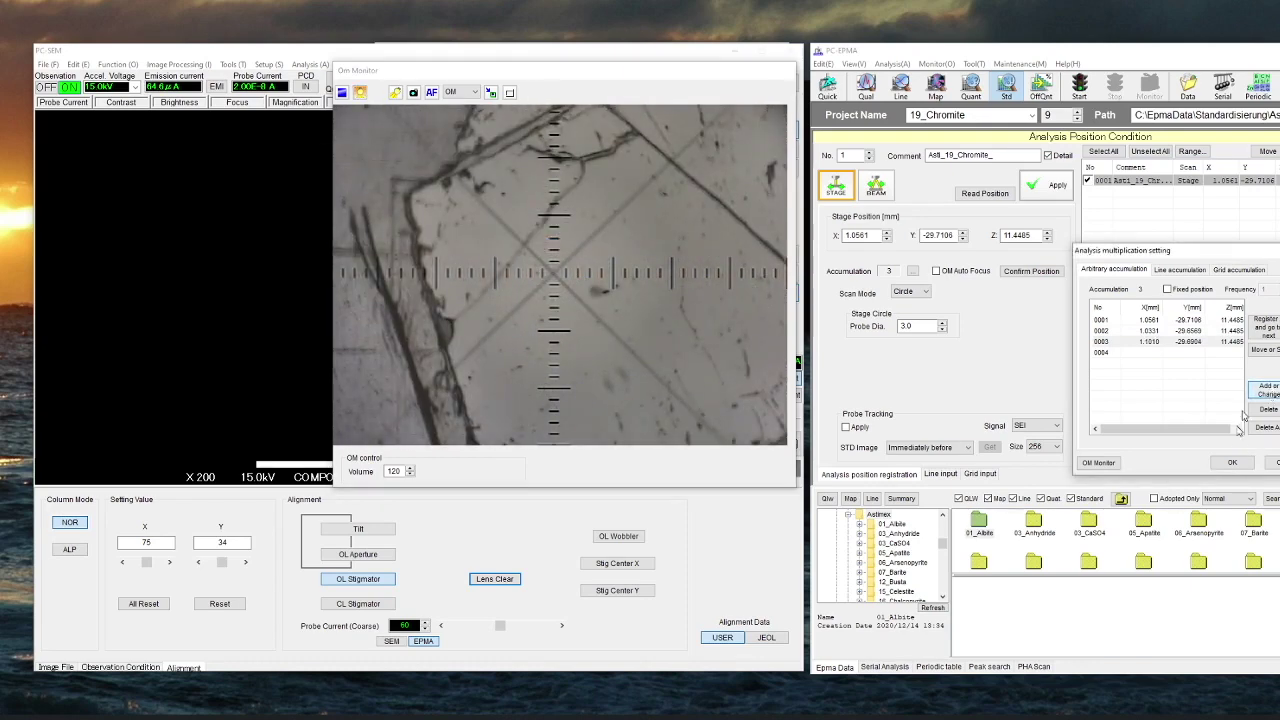
pyautogui.click(1232, 462)
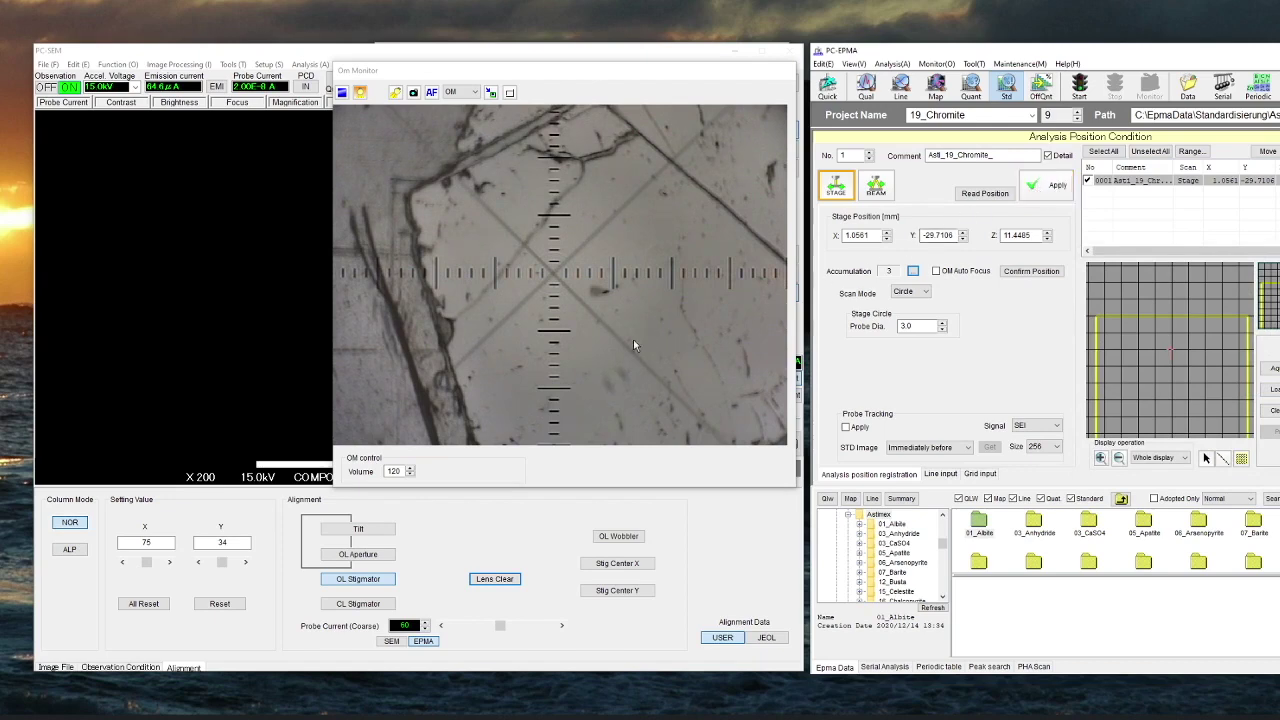
# Step: Move the stage in two hops to a clean area near the chromite grain's lower corner using the optical microscope image
pyautogui.rightClick(596, 351)
pyautogui.click(607, 352)
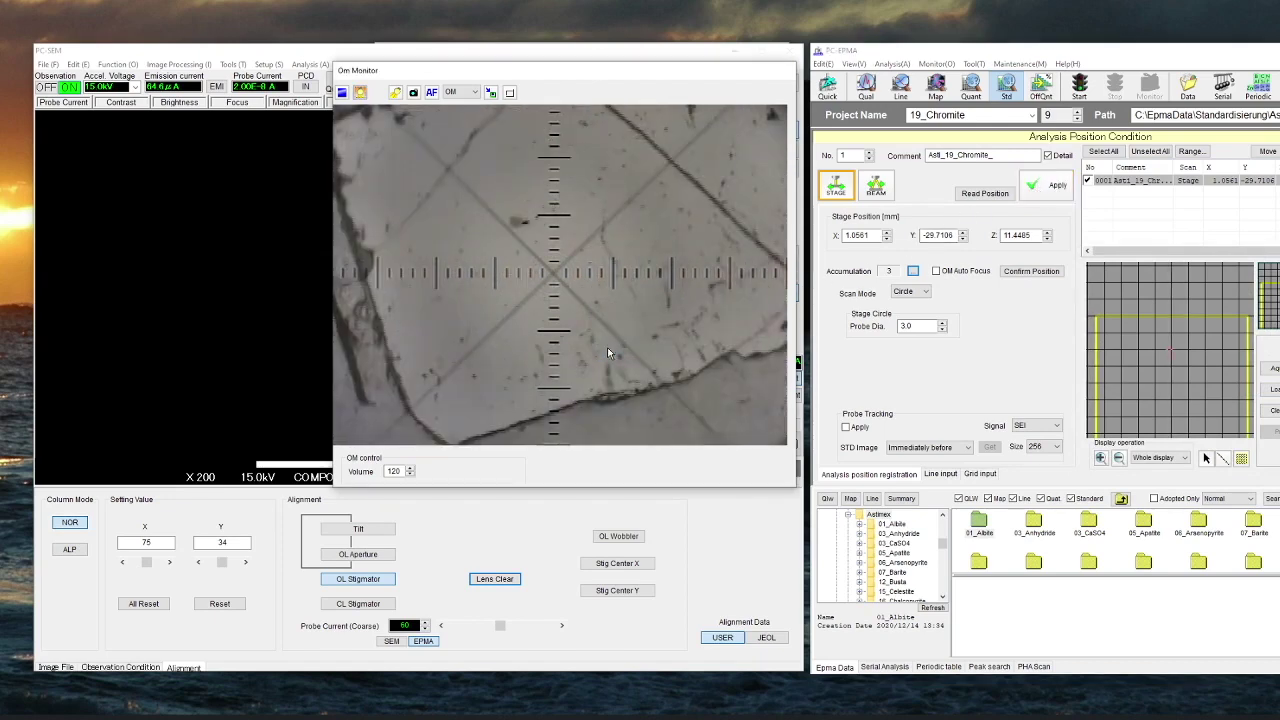
pyautogui.rightClick(574, 288)
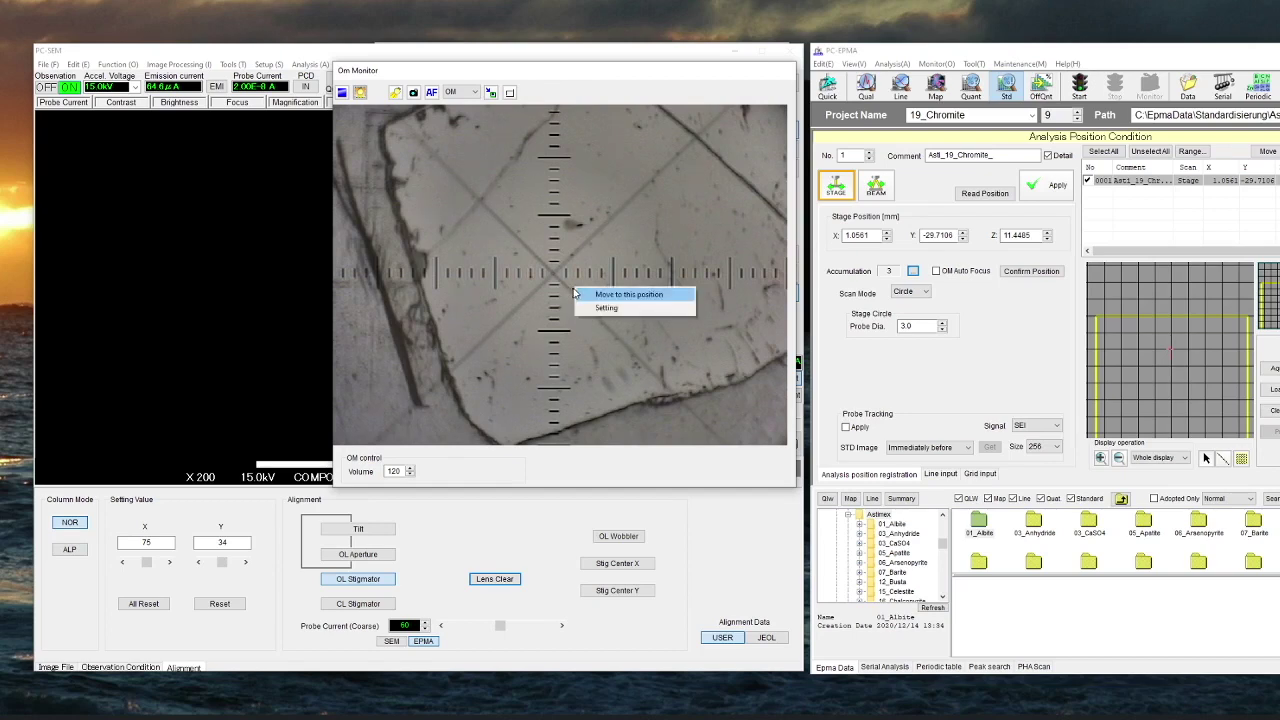
pyautogui.click(600, 297)
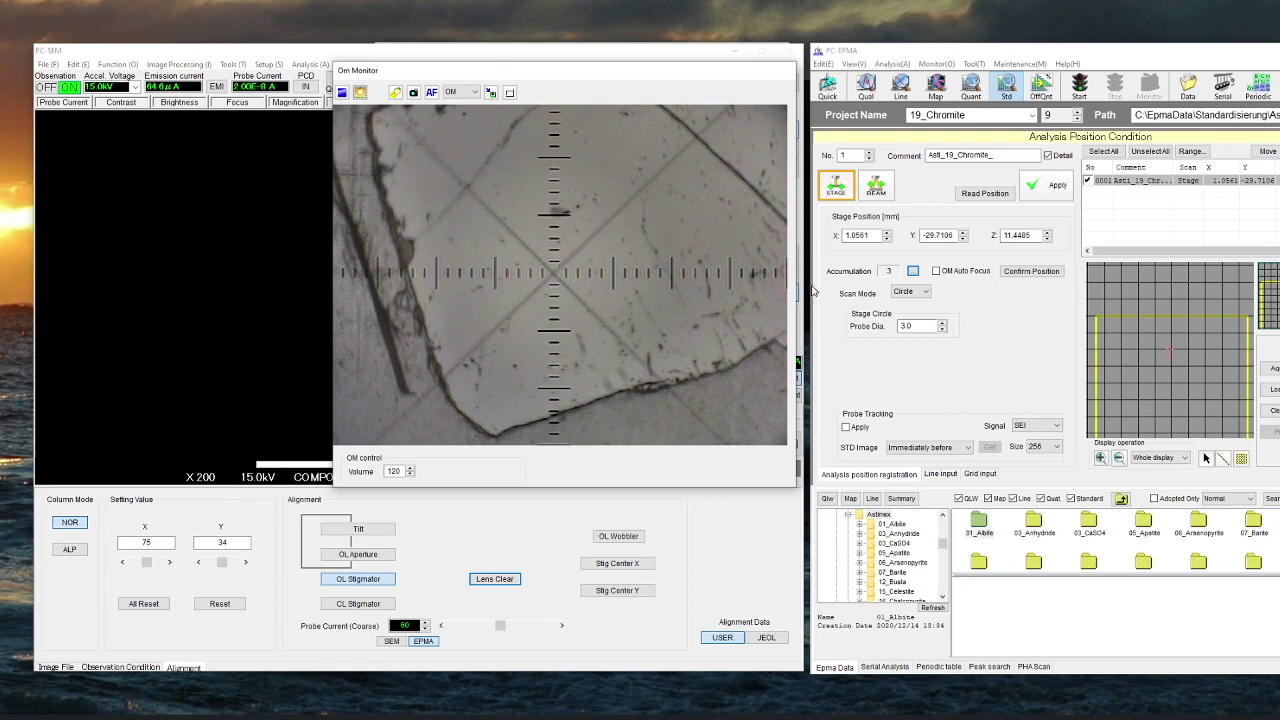
# Step: Check the available scan modes, keep Circle with a 3.0 probe diameter, and return to the standard recipe overview
pyautogui.click(912, 240)
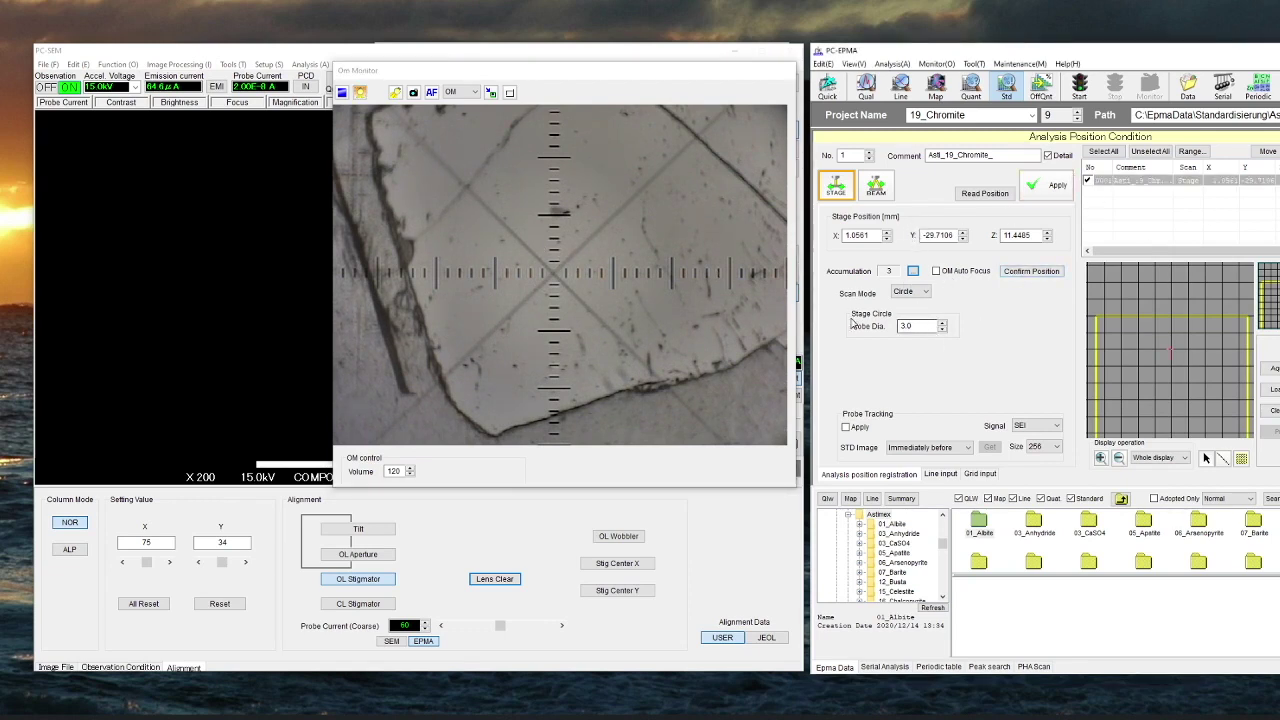
pyautogui.click(924, 292)
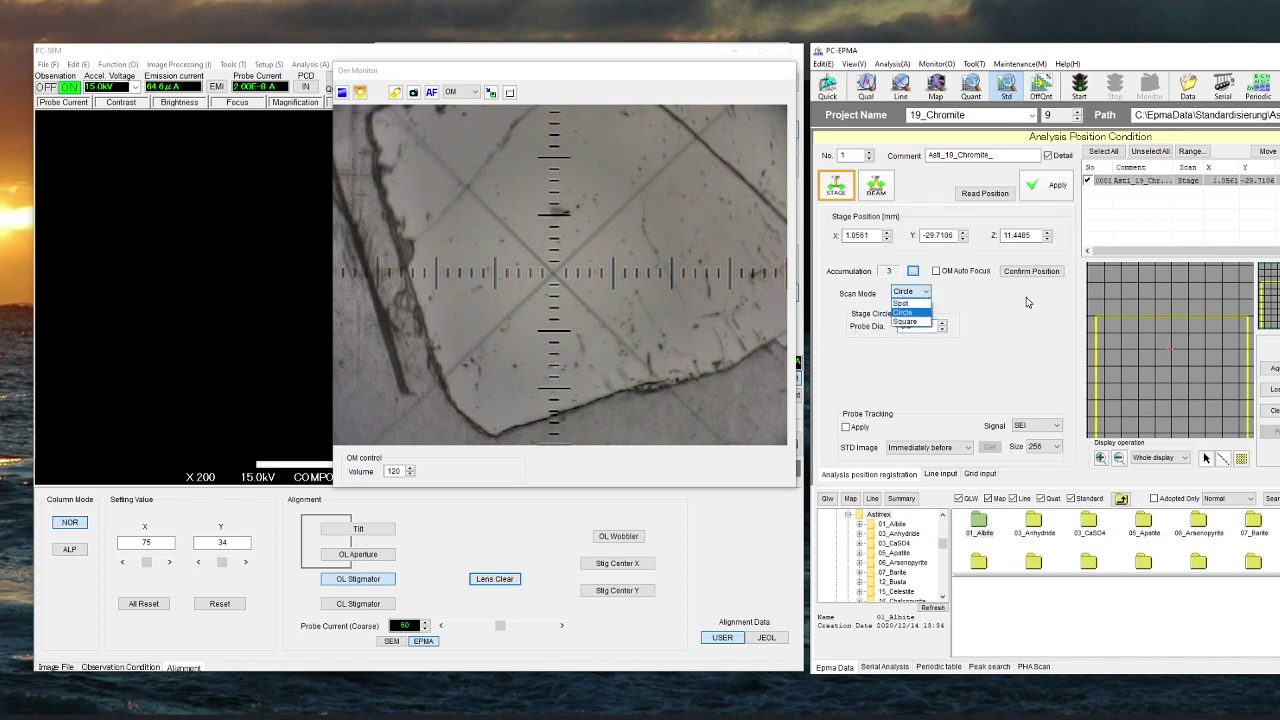
pyautogui.click(910, 327)
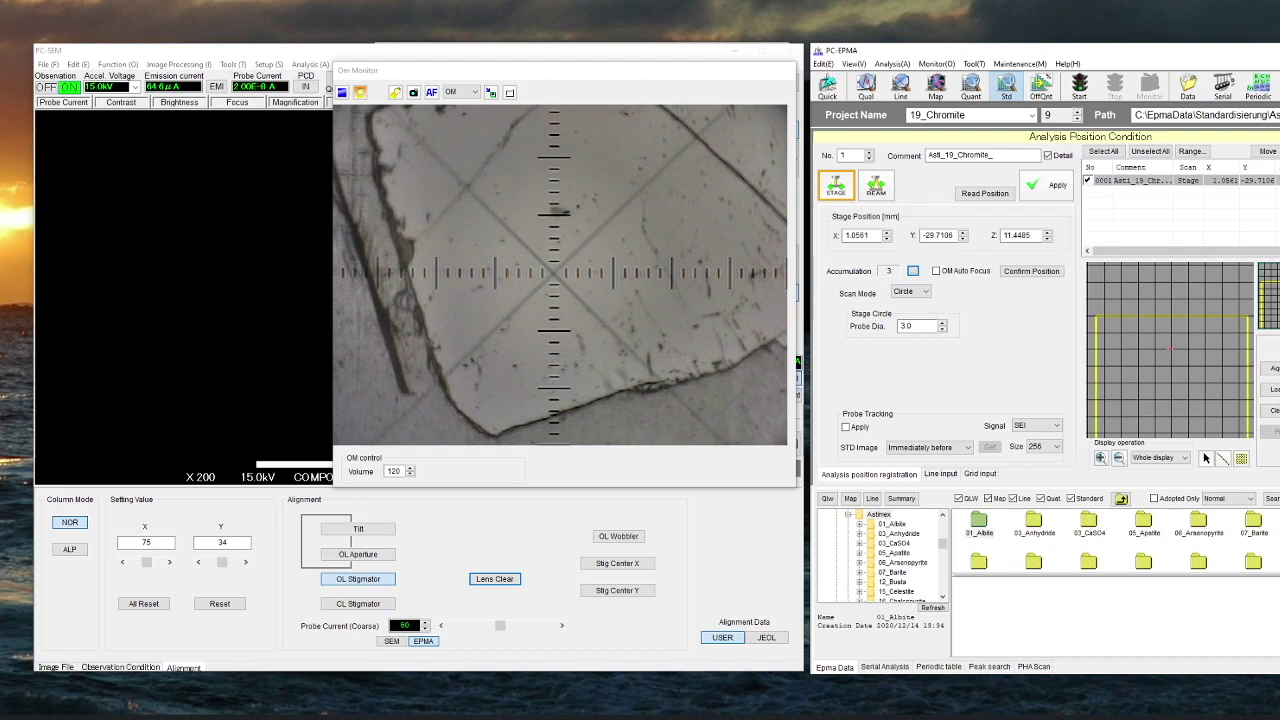
pyautogui.press('Return')
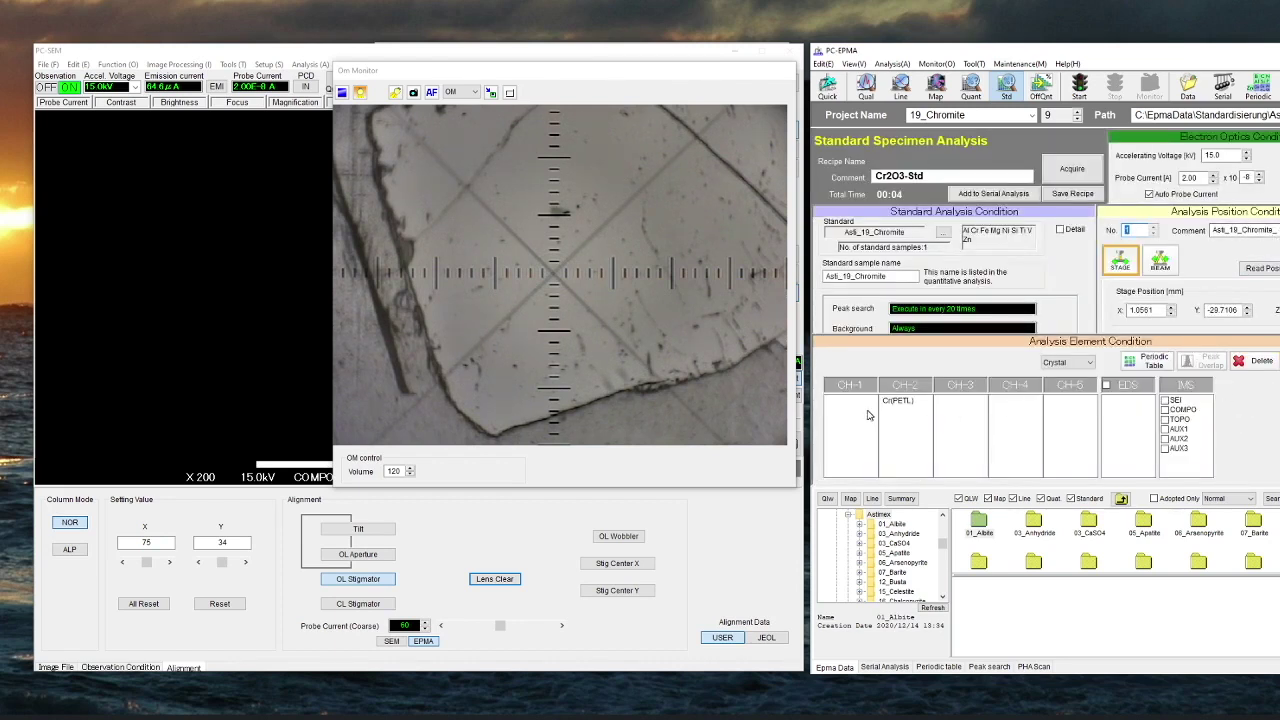
# Step: Run a peak search for Cr Ka on the CH-2 PETL crystal from the element condition, and stop the search
pyautogui.click(899, 402)
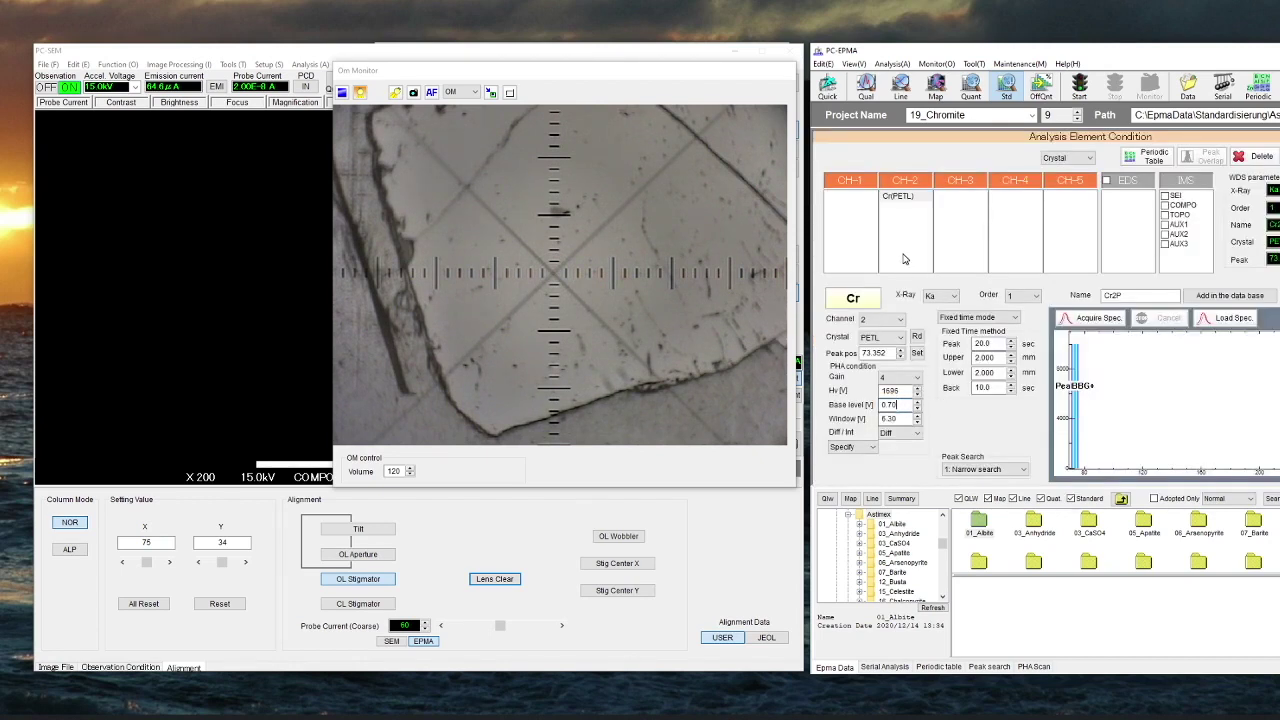
pyautogui.click(899, 196)
pyautogui.rightClick(906, 197)
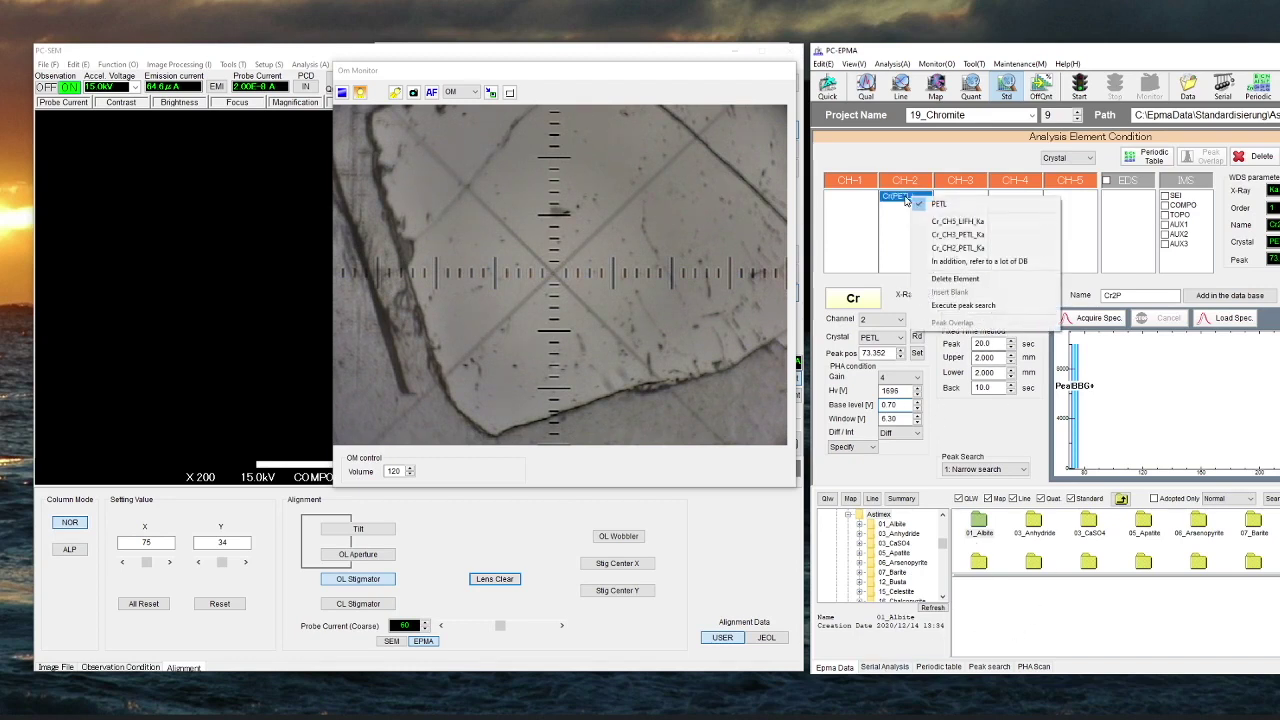
pyautogui.click(962, 306)
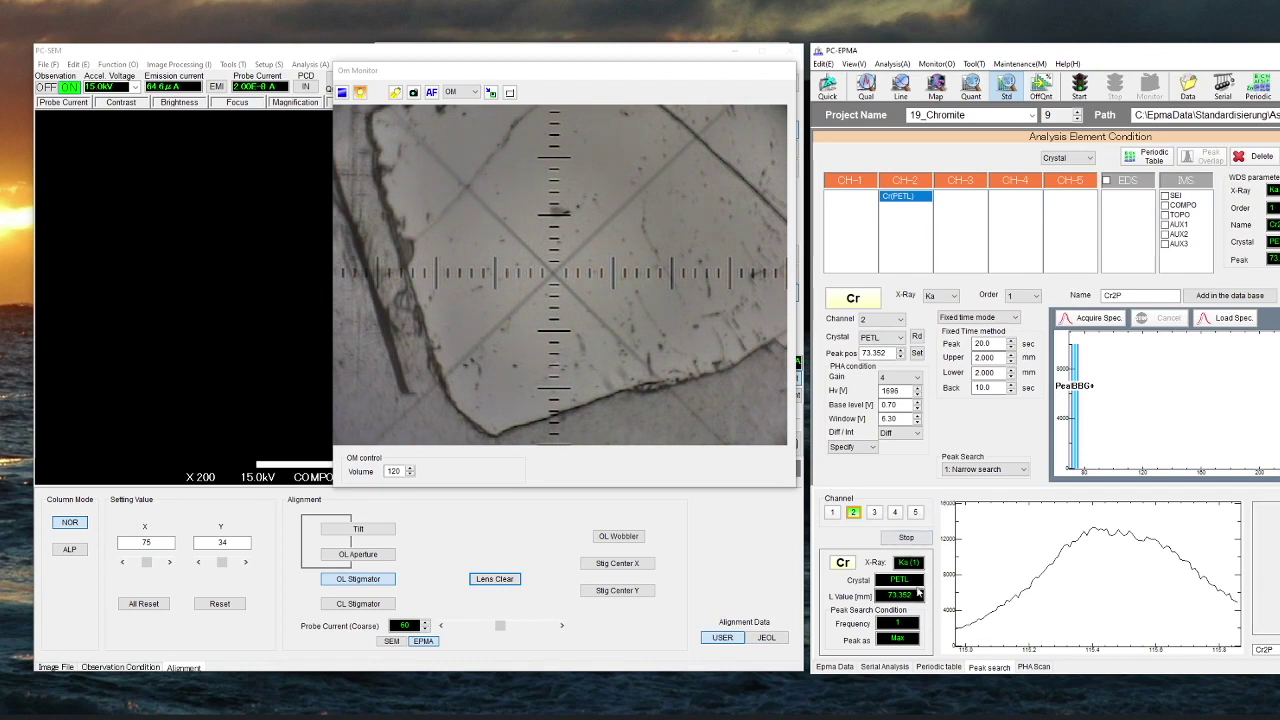
pyautogui.click(918, 539)
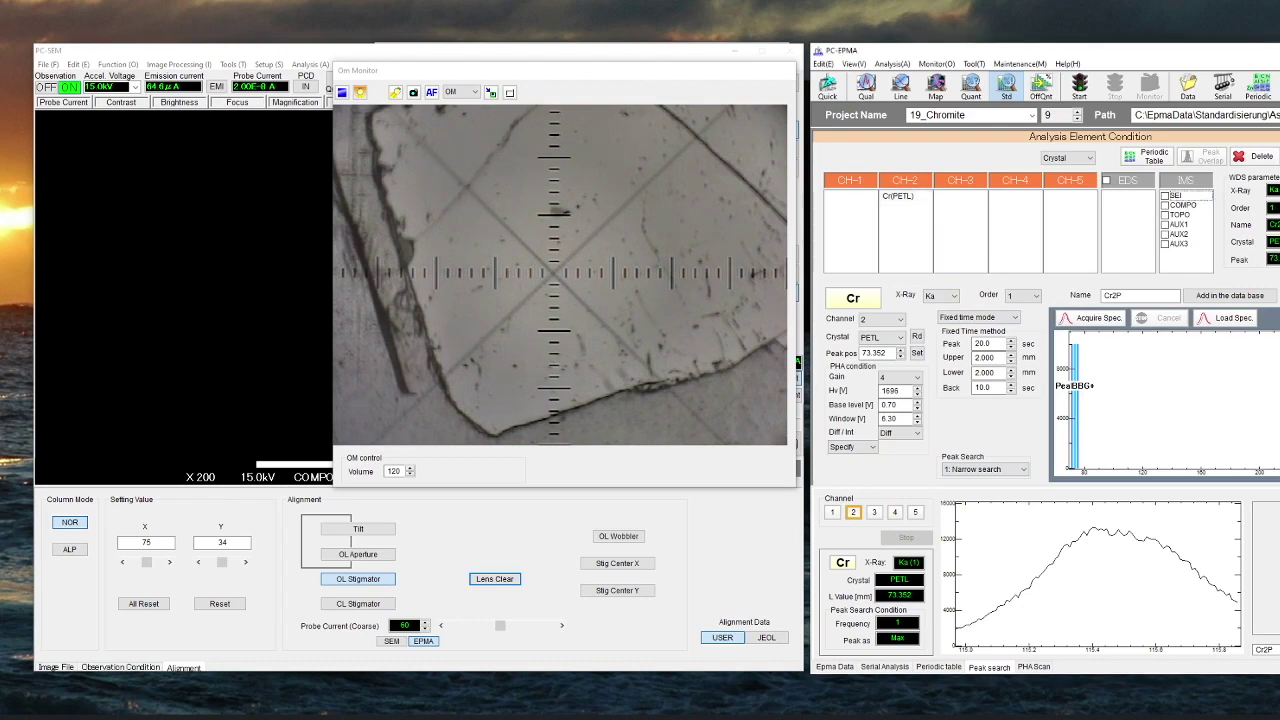
# Step: Bring up the spectrometer control for CH-2 PETL and drive the spectrometer to position 150
pyautogui.moveTo(440, 65); pyautogui.dragTo(665, 398)
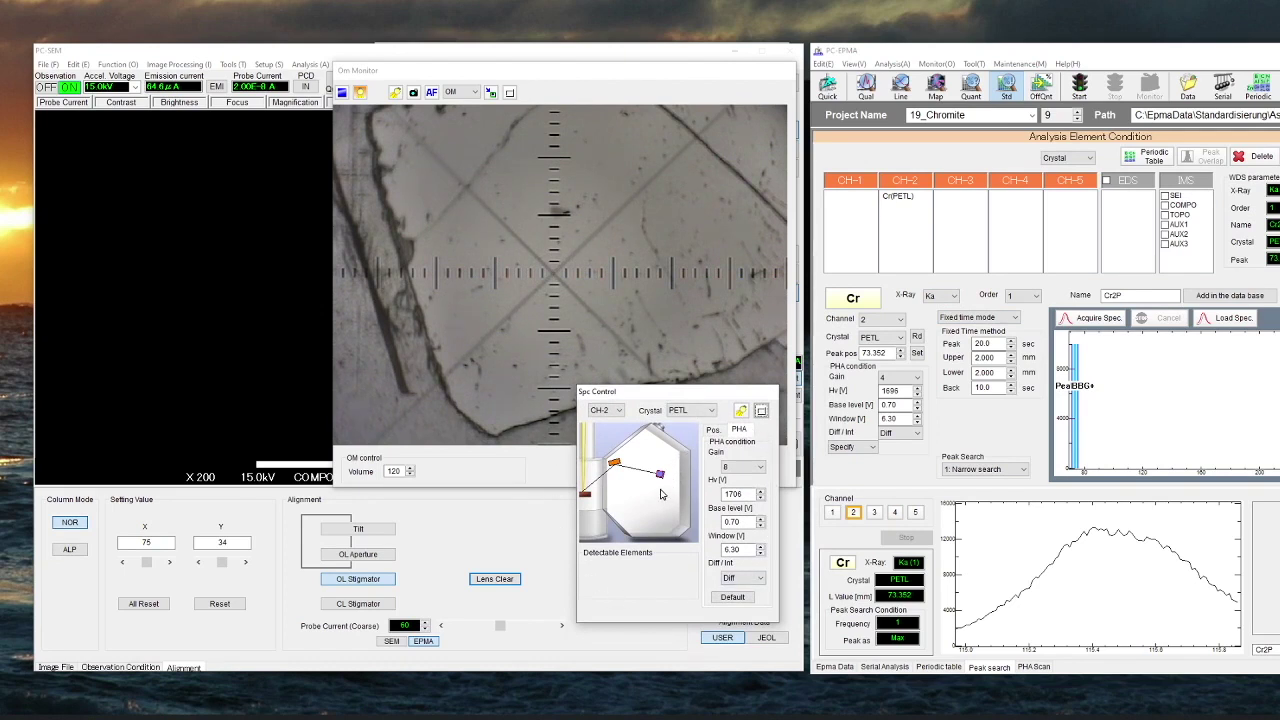
pyautogui.moveTo(669, 391); pyautogui.dragTo(627, 385)
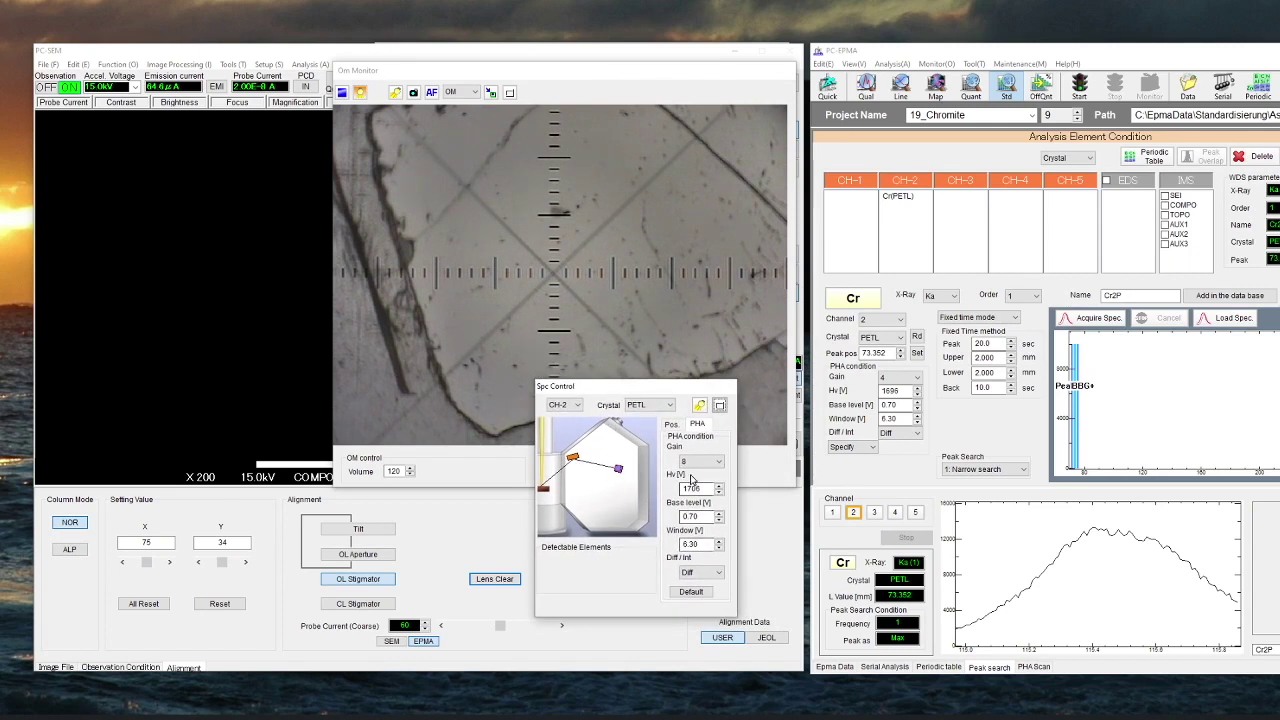
pyautogui.click(676, 428)
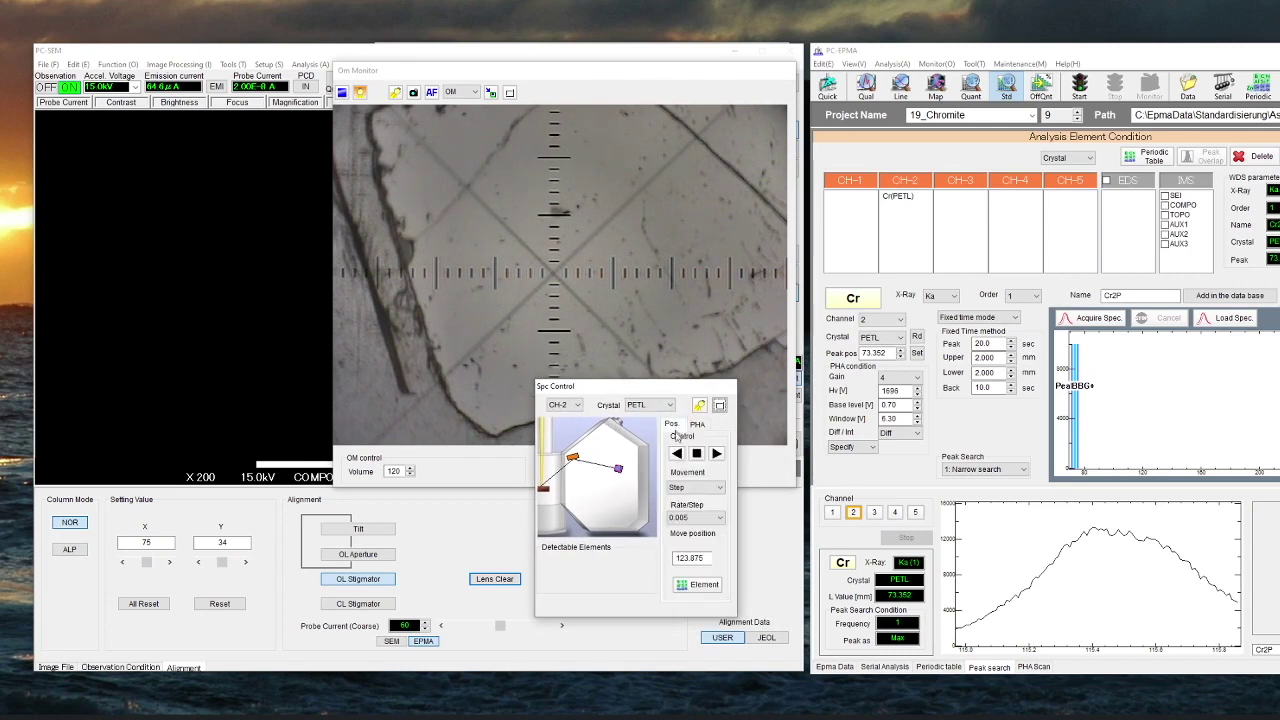
pyautogui.moveTo(712, 557); pyautogui.dragTo(652, 562)
pyautogui.write('150')
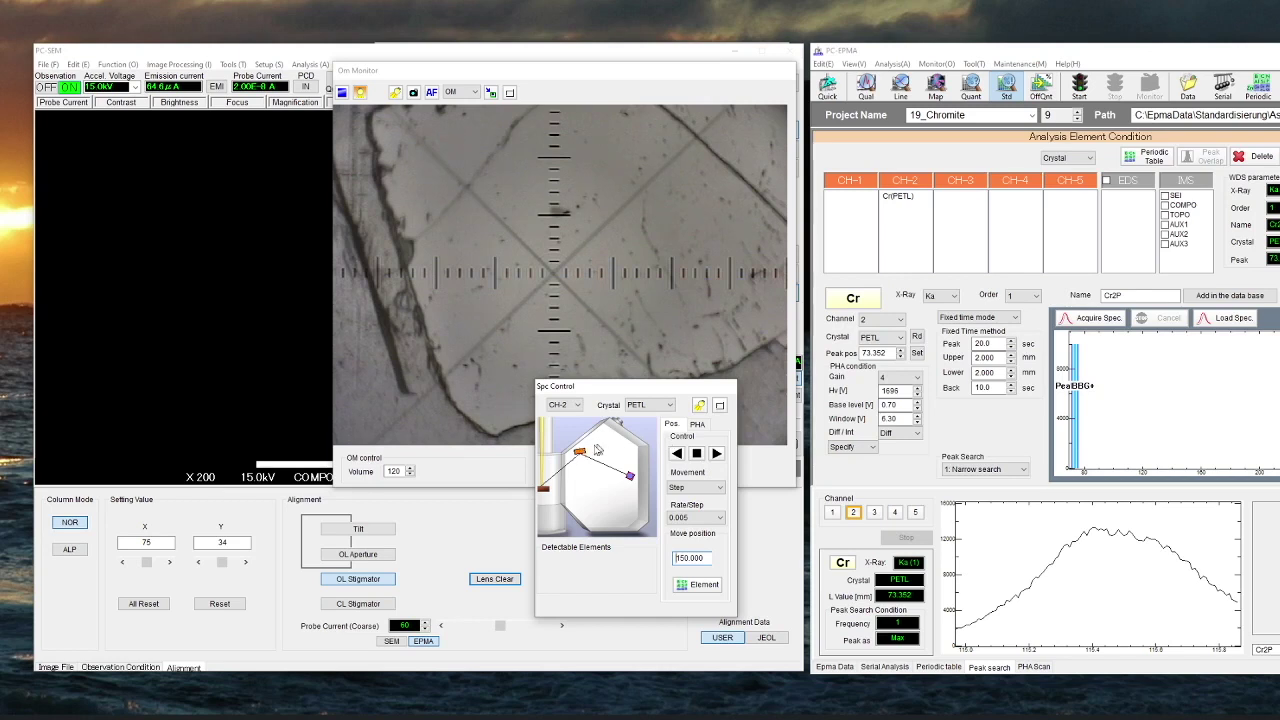
# Step: Check the selectable spectrometer channels, keep CH-2, and review its PHA and position settings
pyautogui.click(577, 405)
pyautogui.click(578, 406)
pyautogui.click(580, 406)
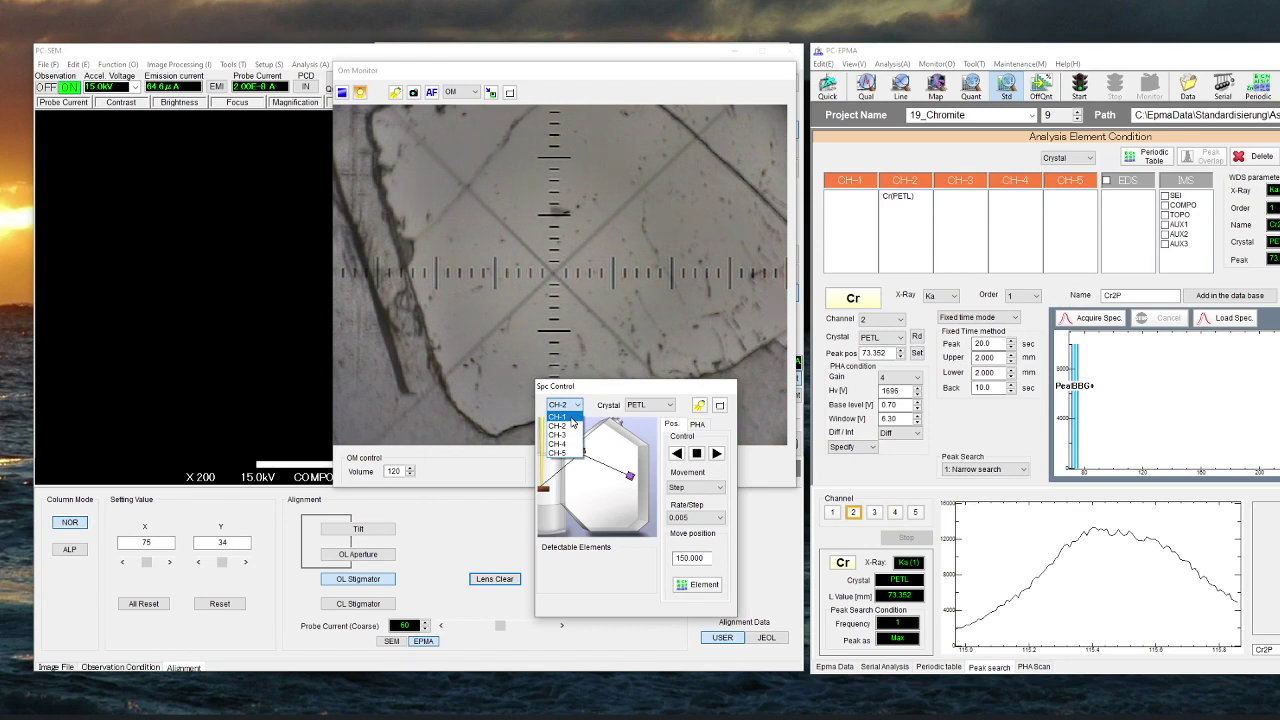
pyautogui.click(562, 426)
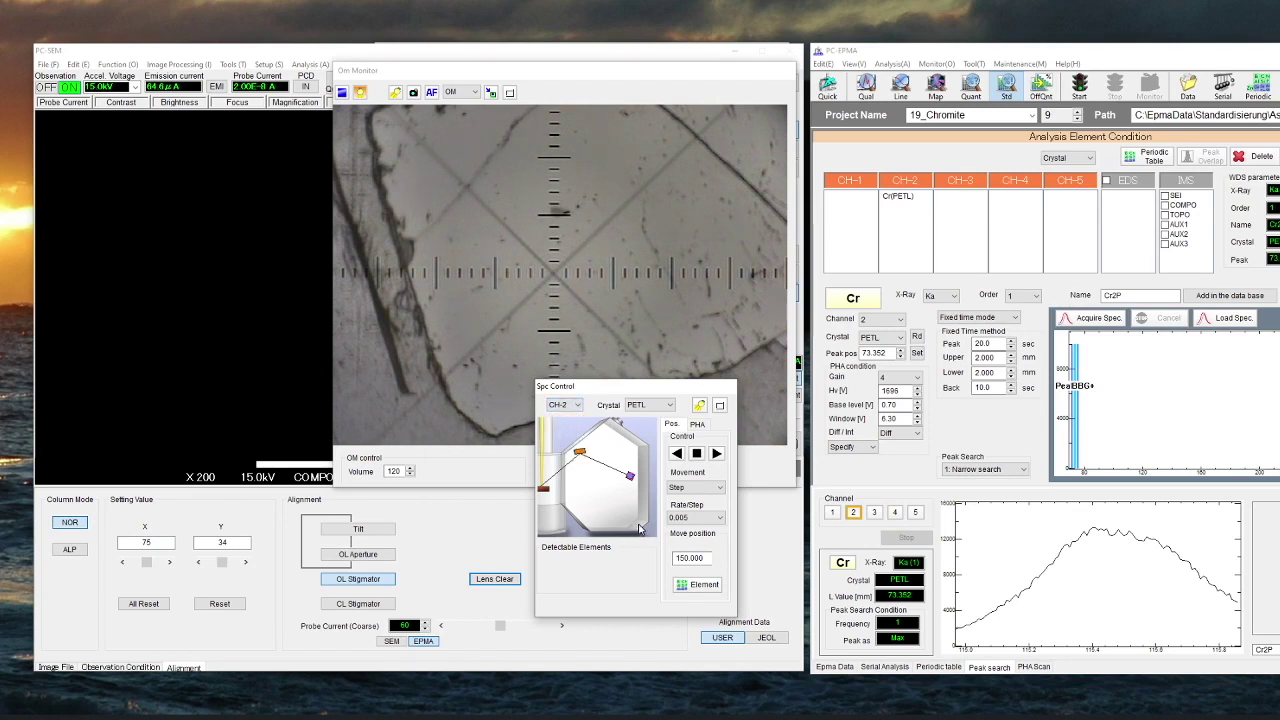
pyautogui.click(696, 425)
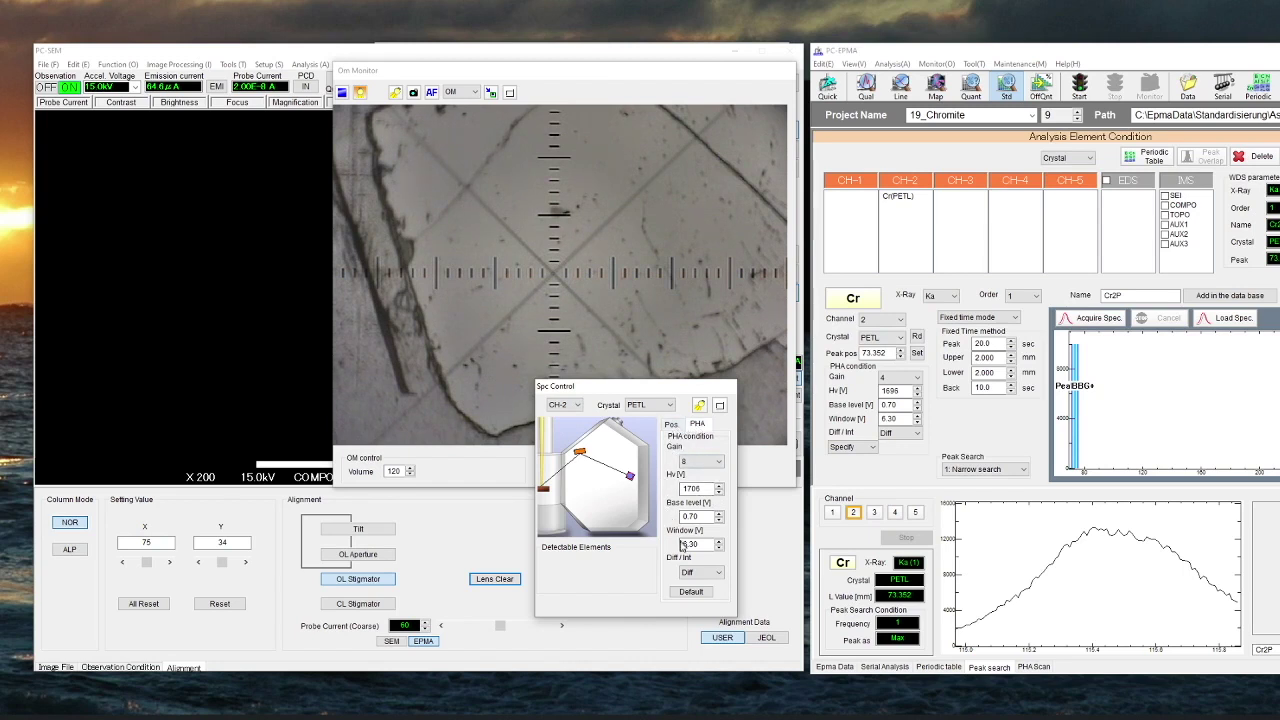
pyautogui.click(673, 425)
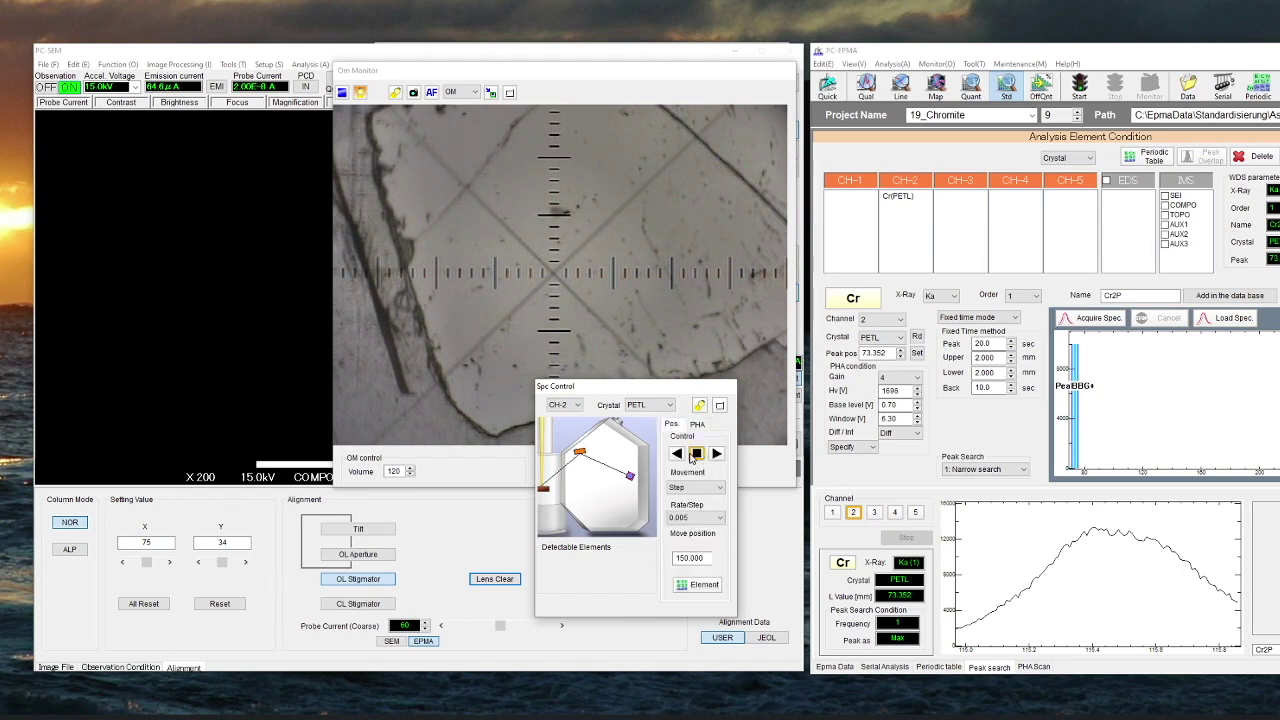
# Step: Apply the Cr element condition's peak position and PHA settings to the CH-2 spectrometer, and check its movement
pyautogui.click(697, 425)
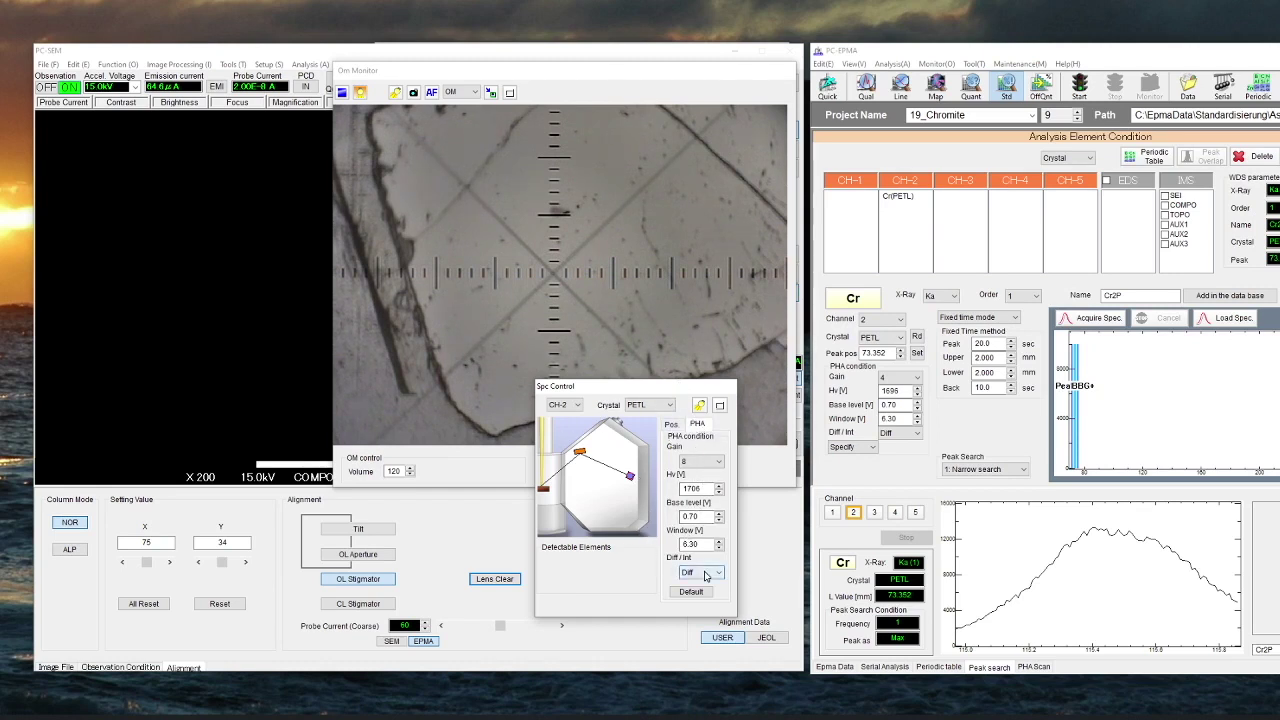
pyautogui.click(1015, 335)
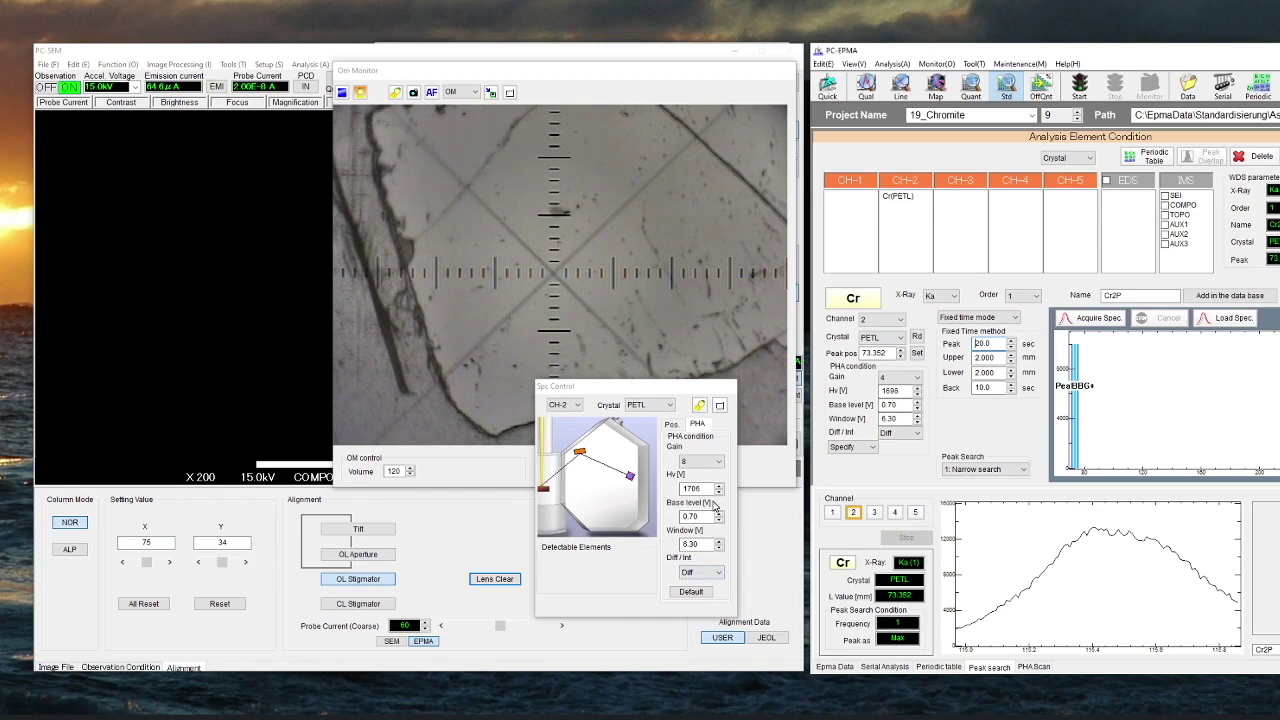
pyautogui.click(917, 356)
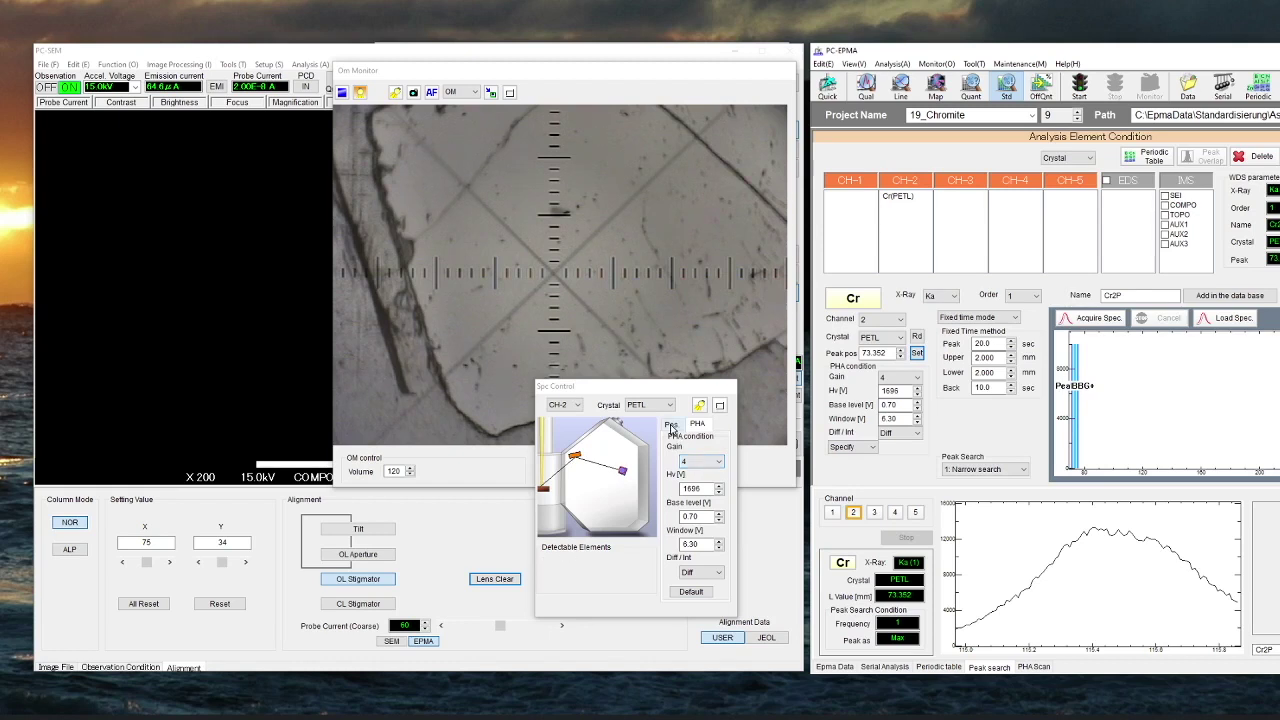
pyautogui.click(672, 425)
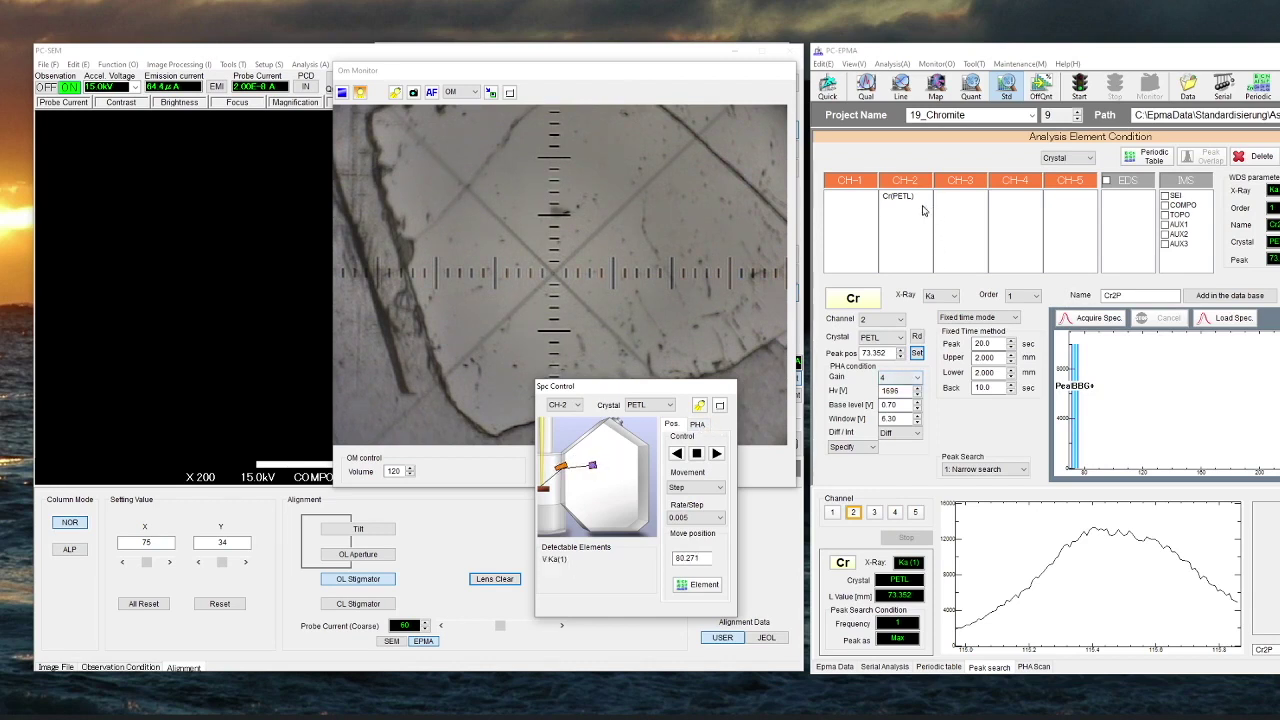
# Step: Run a peak search for the Cr(PETL) entry on CH-2
pyautogui.click(919, 198)
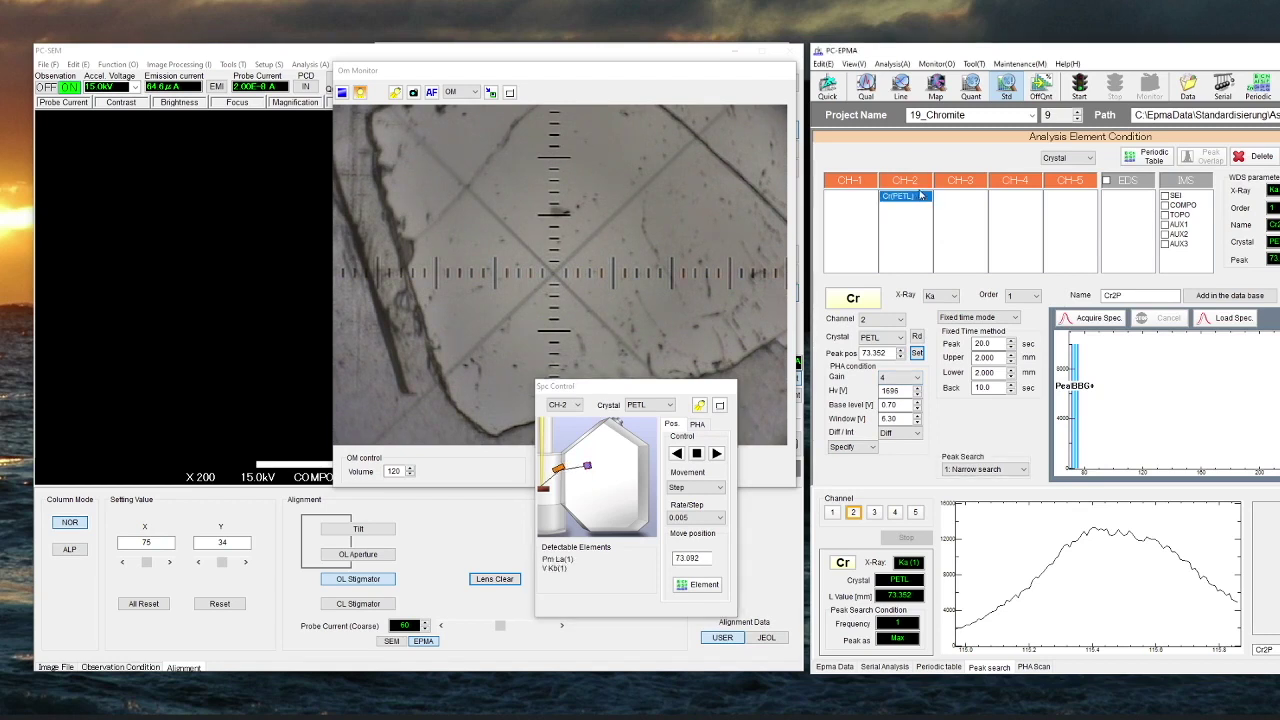
pyautogui.rightClick(911, 203)
pyautogui.click(941, 309)
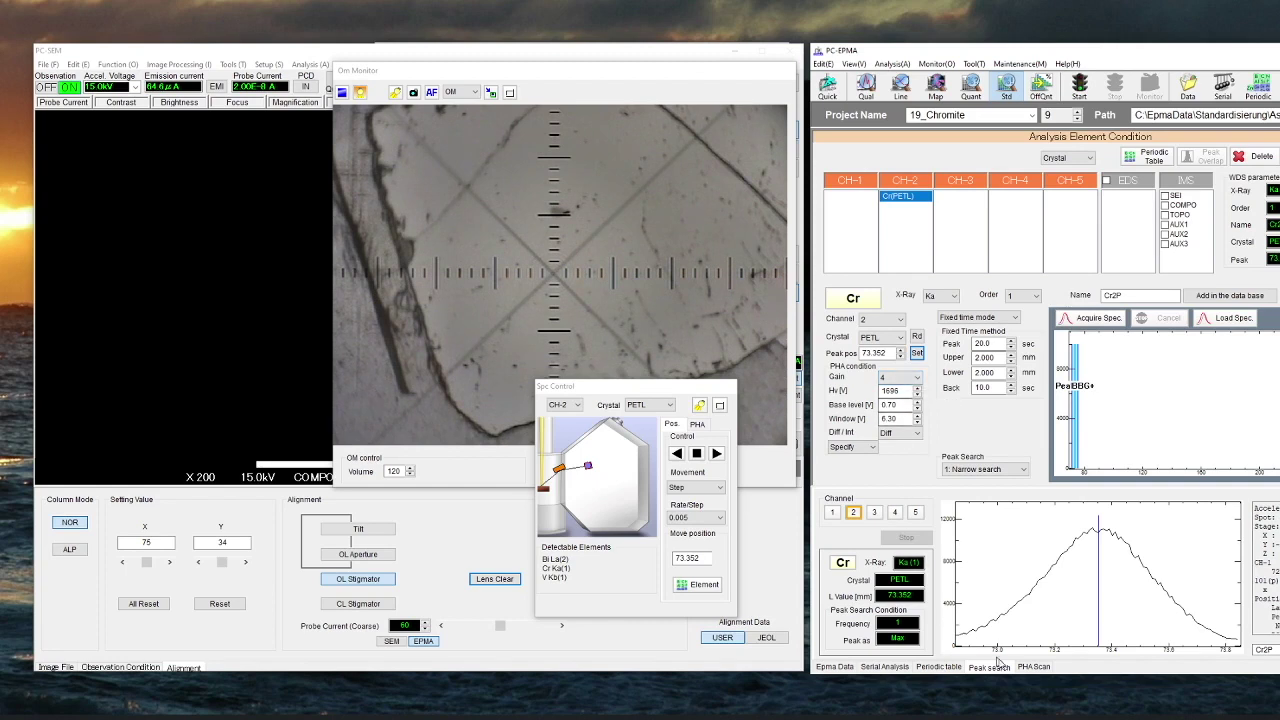
# Step: Start a high voltage PHA scan on CH-2
pyautogui.click(1030, 668)
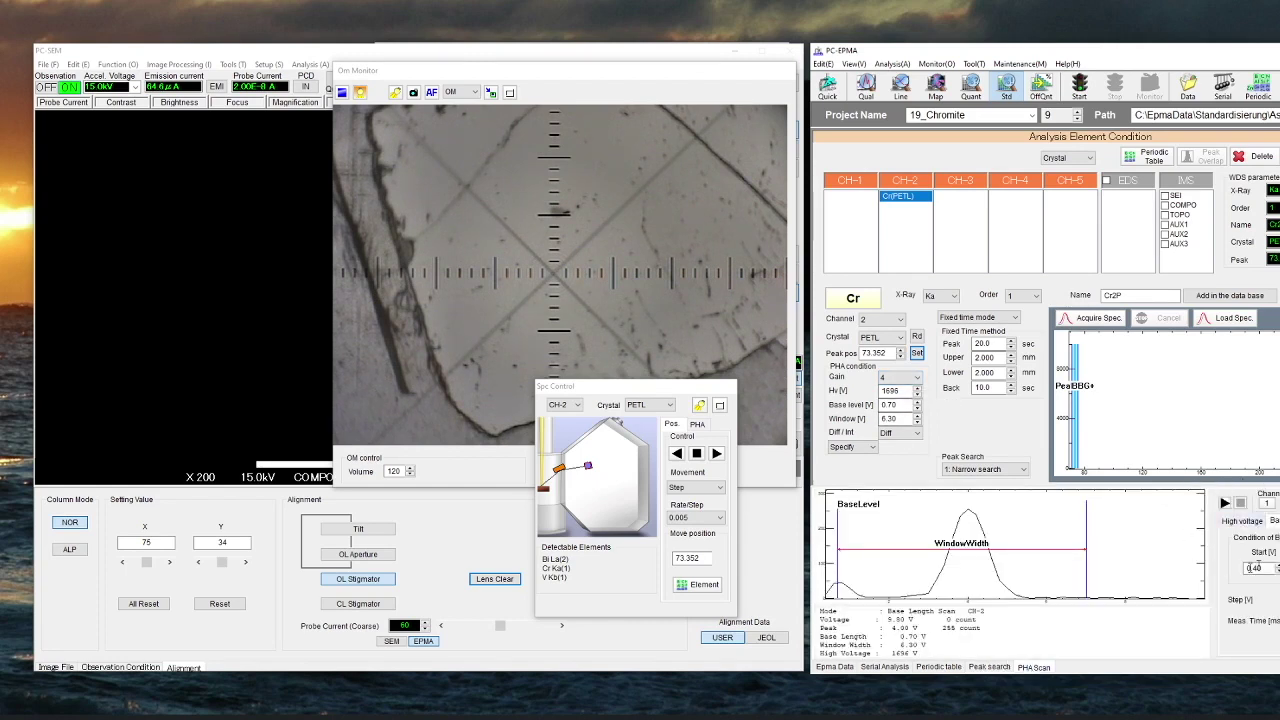
pyautogui.click(1241, 522)
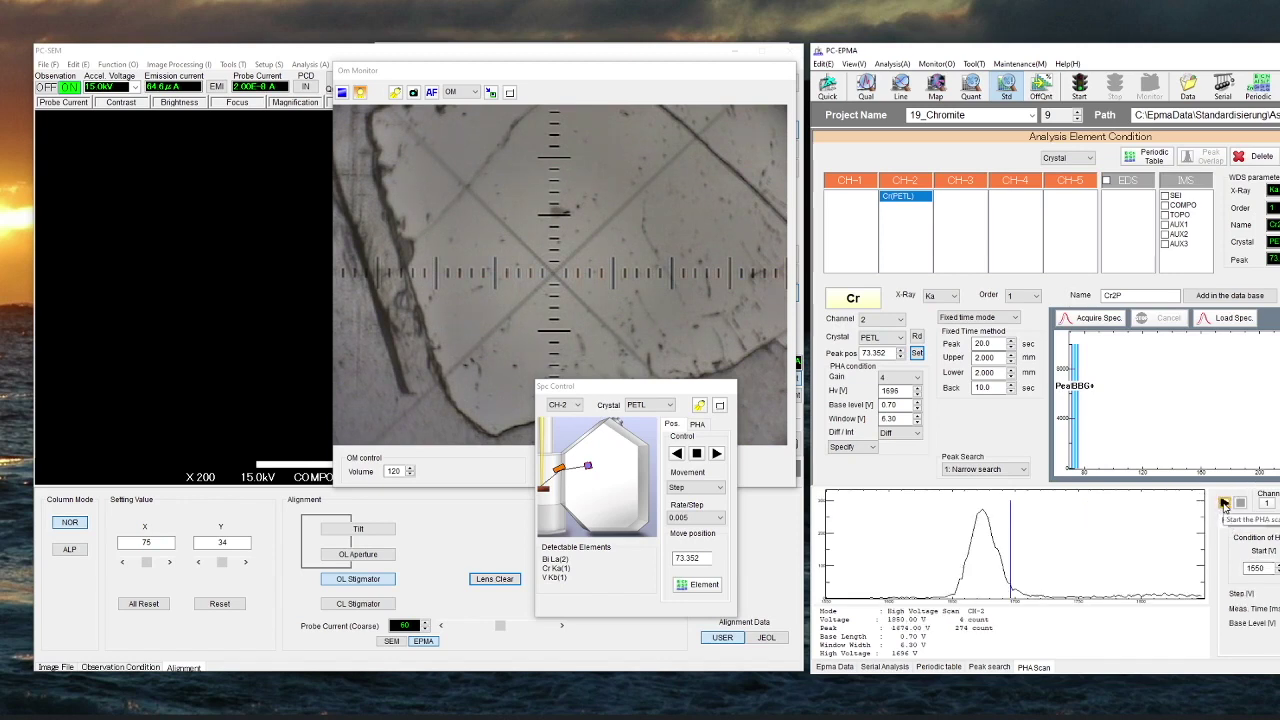
pyautogui.click(1224, 505)
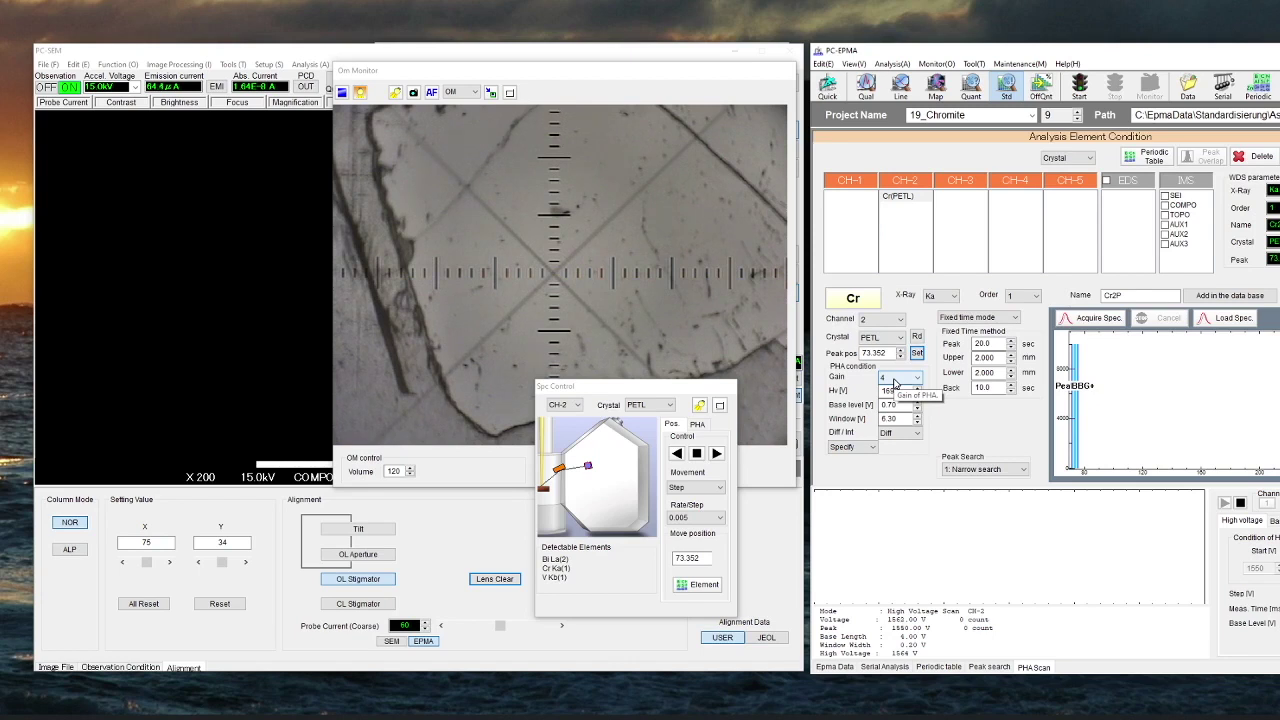
# Step: Check the selectable PHA gain values for CH-2 and keep gain 4
pyautogui.click(697, 424)
pyautogui.click(700, 461)
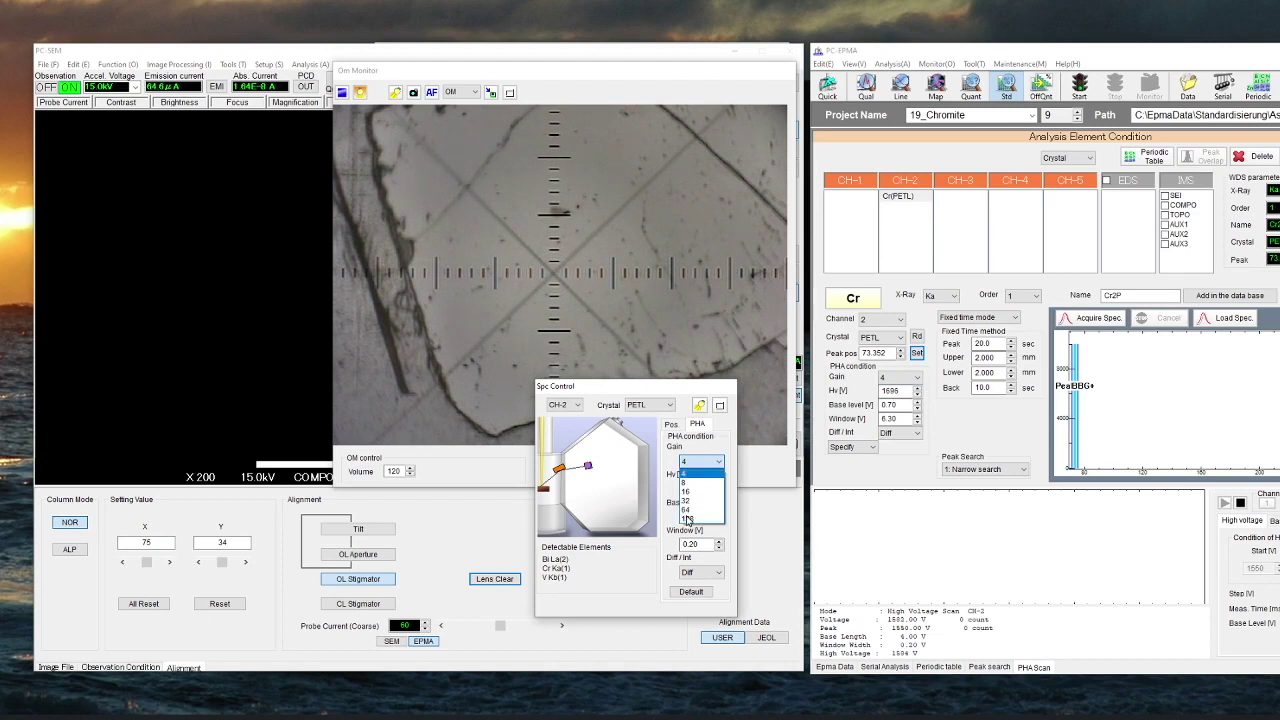
pyautogui.click(708, 460)
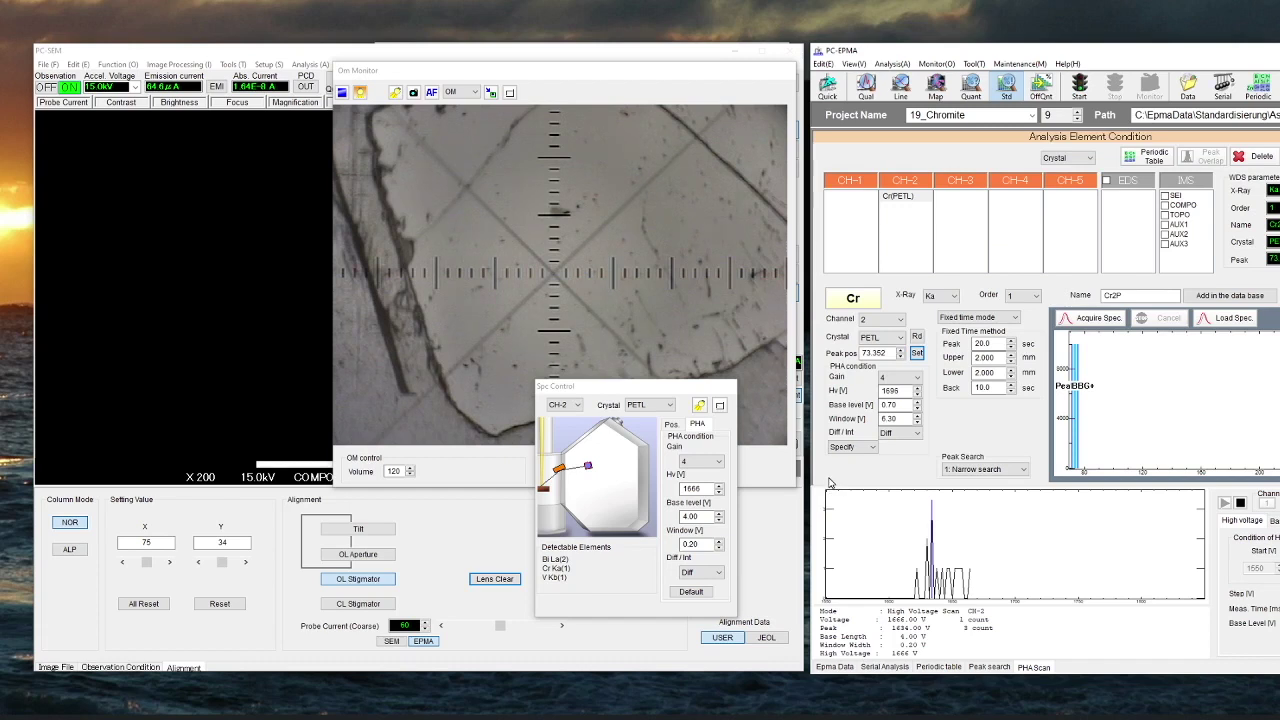
# Step: Review the peak search curve, and run a base level PHA scan on CH-2
pyautogui.click(985, 667)
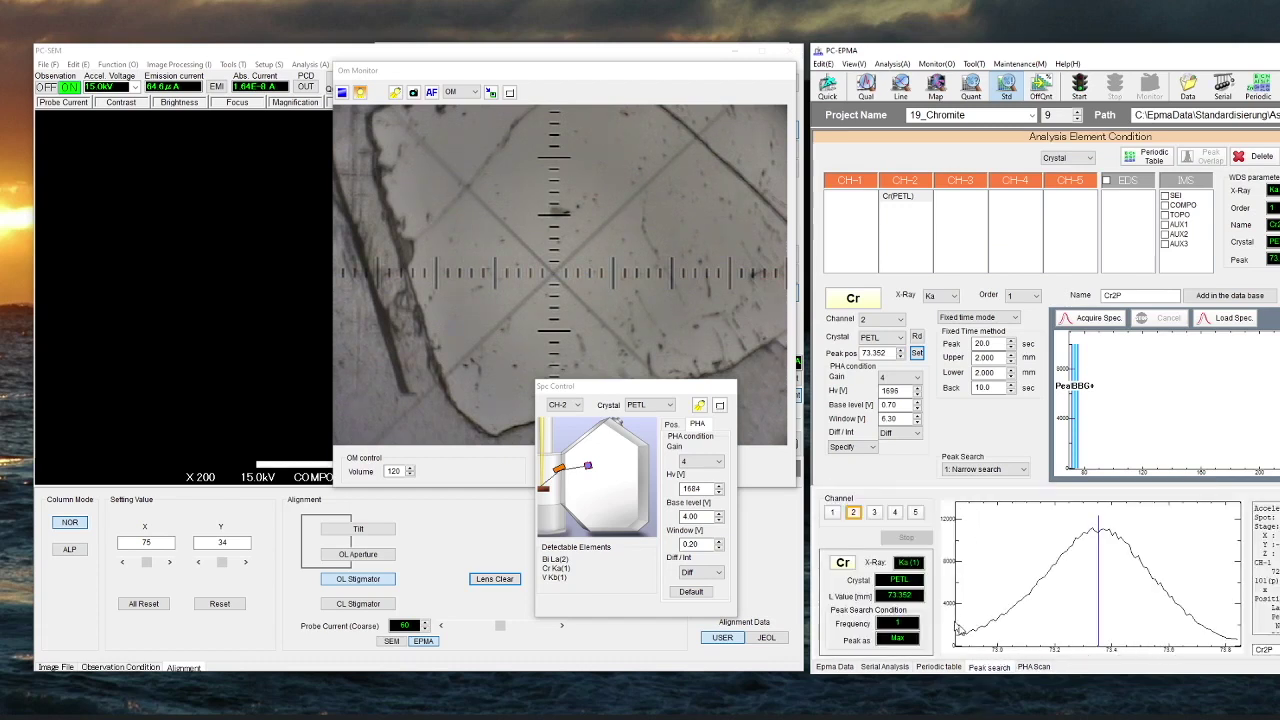
pyautogui.click(1036, 667)
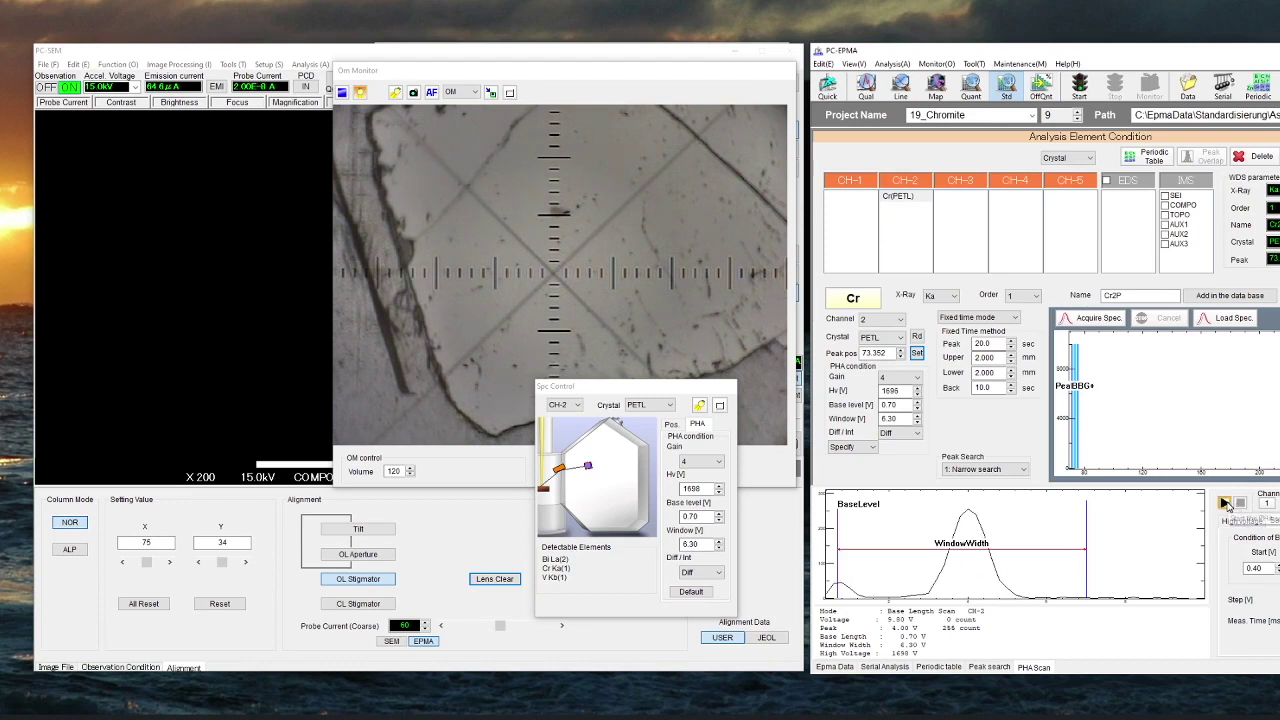
pyautogui.click(1224, 503)
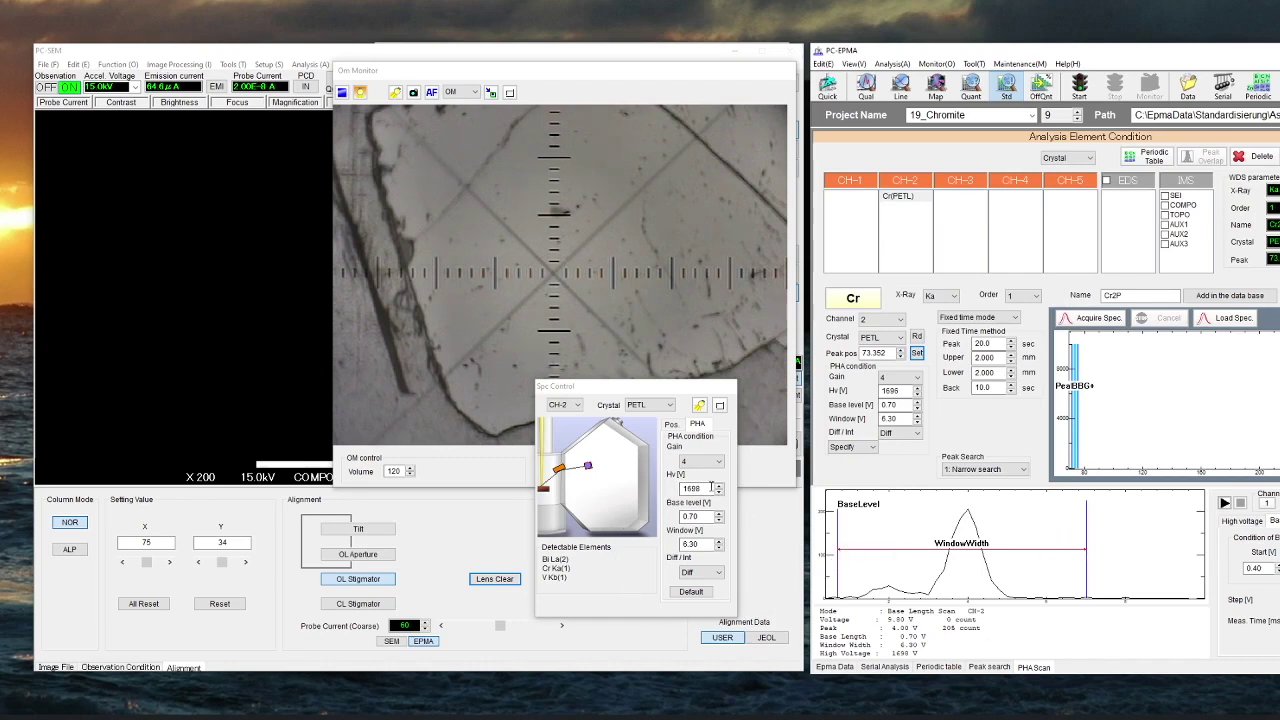
# Step: Narrow the CH-2 PHA window to a base level of 0.80 V and a width of 5.15 V, in Diff mode
pyautogui.click(716, 578)
pyautogui.click(702, 596)
pyautogui.moveTo(838, 580); pyautogui.dragTo(843, 580)
pyautogui.moveTo(1090, 558)
pyautogui.mouseDown()
pyautogui.moveTo(1140, 560)
pyautogui.moveTo(1040, 563)
pyautogui.mouseUp()
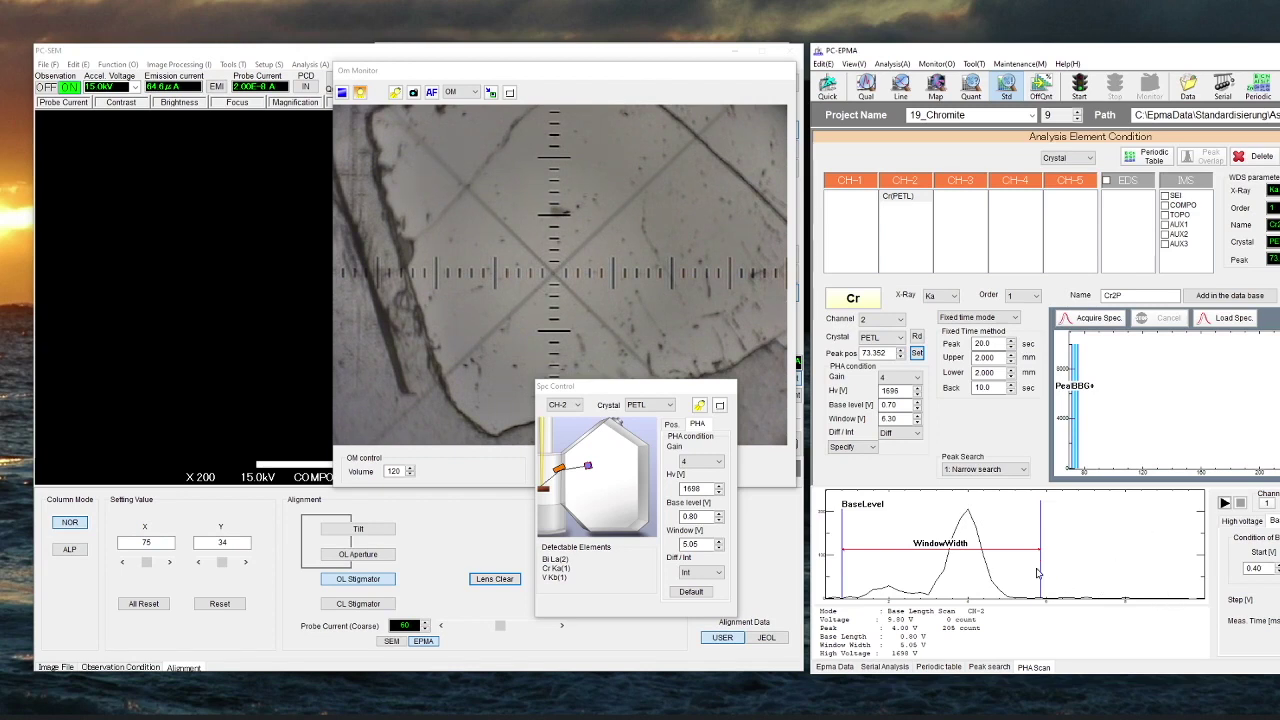
pyautogui.moveTo(1041, 568); pyautogui.dragTo(1045, 568)
pyautogui.click(718, 572)
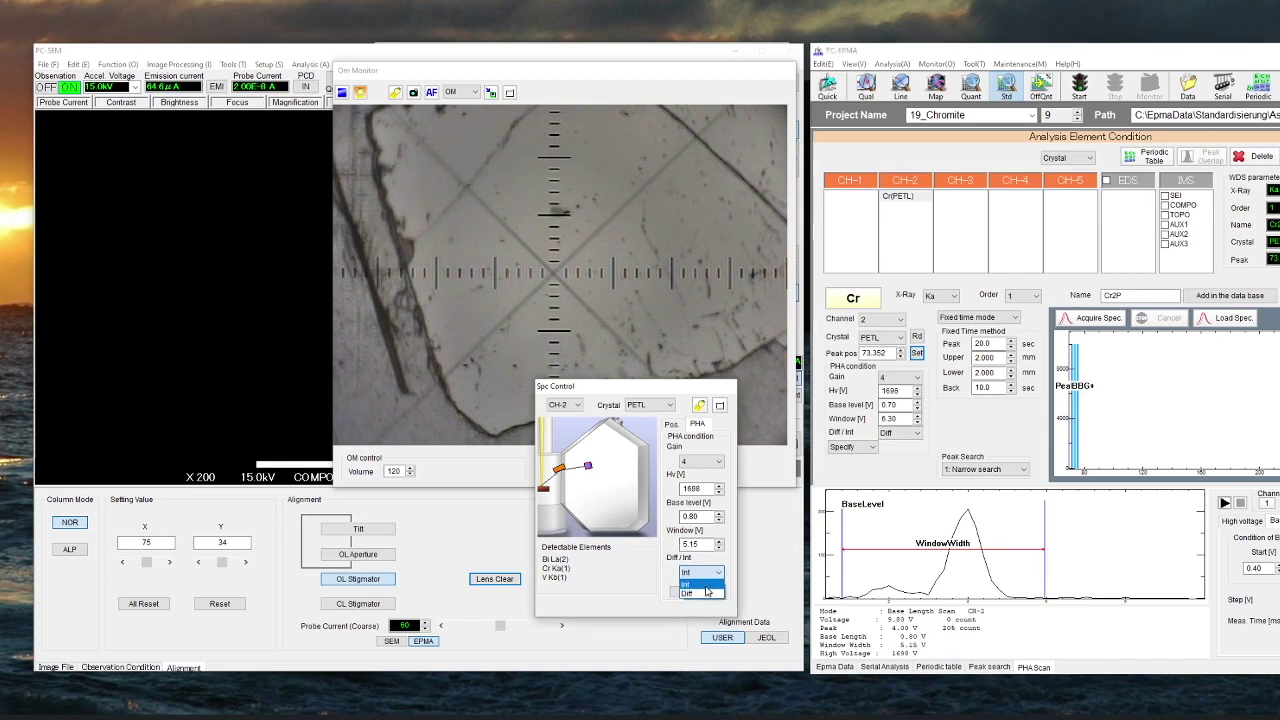
pyautogui.click(706, 587)
pyautogui.click(903, 552)
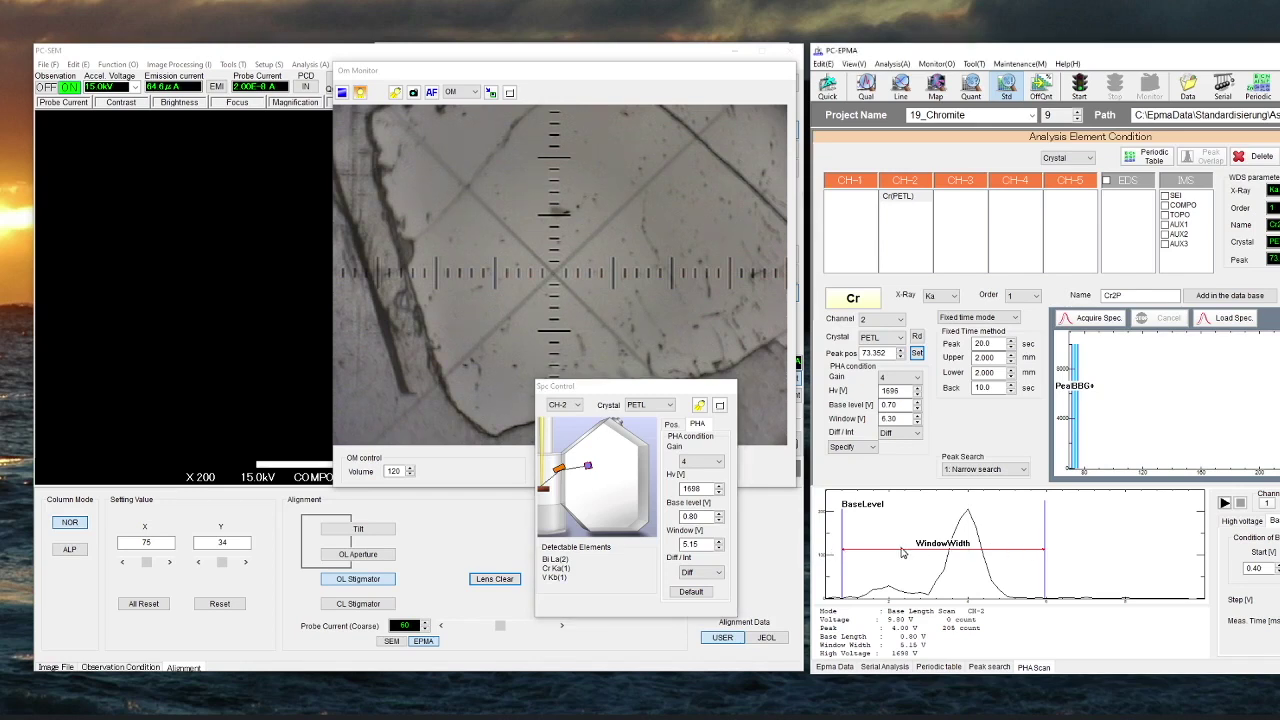
# Step: Check the CH-2 position and PHA settings, and read them into the Cr(PETL) element condition
pyautogui.click(671, 426)
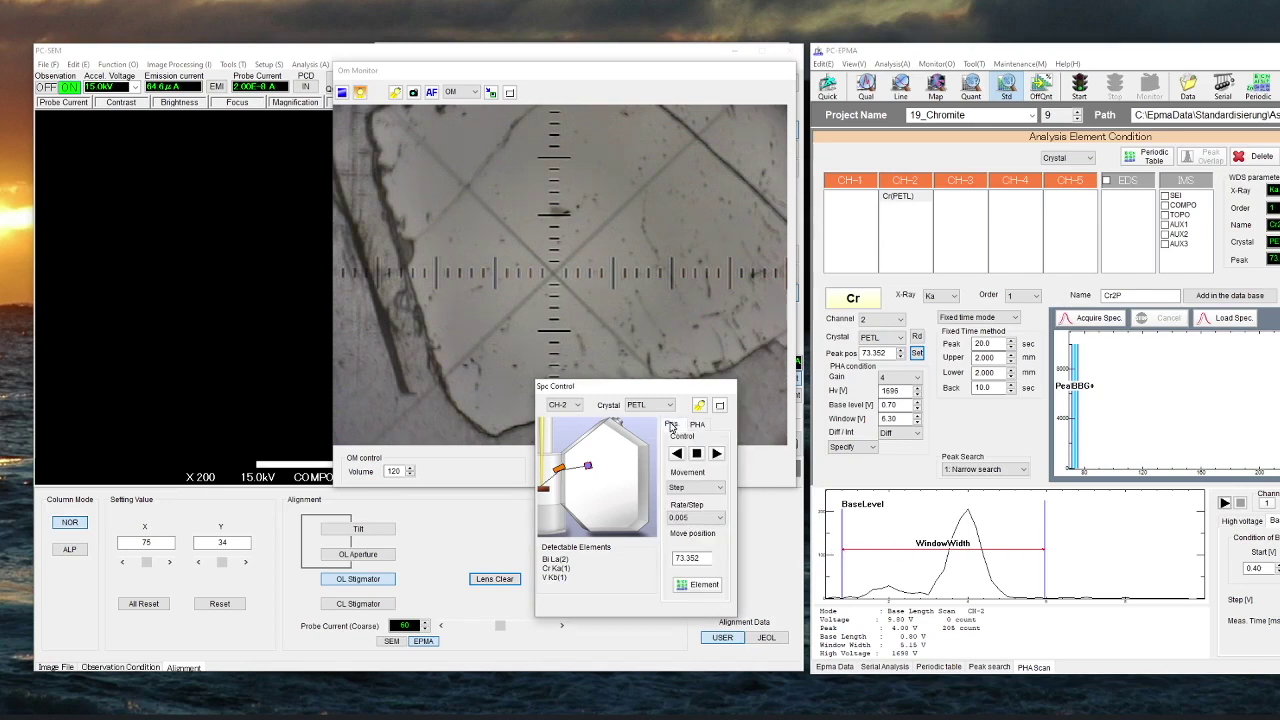
pyautogui.click(698, 426)
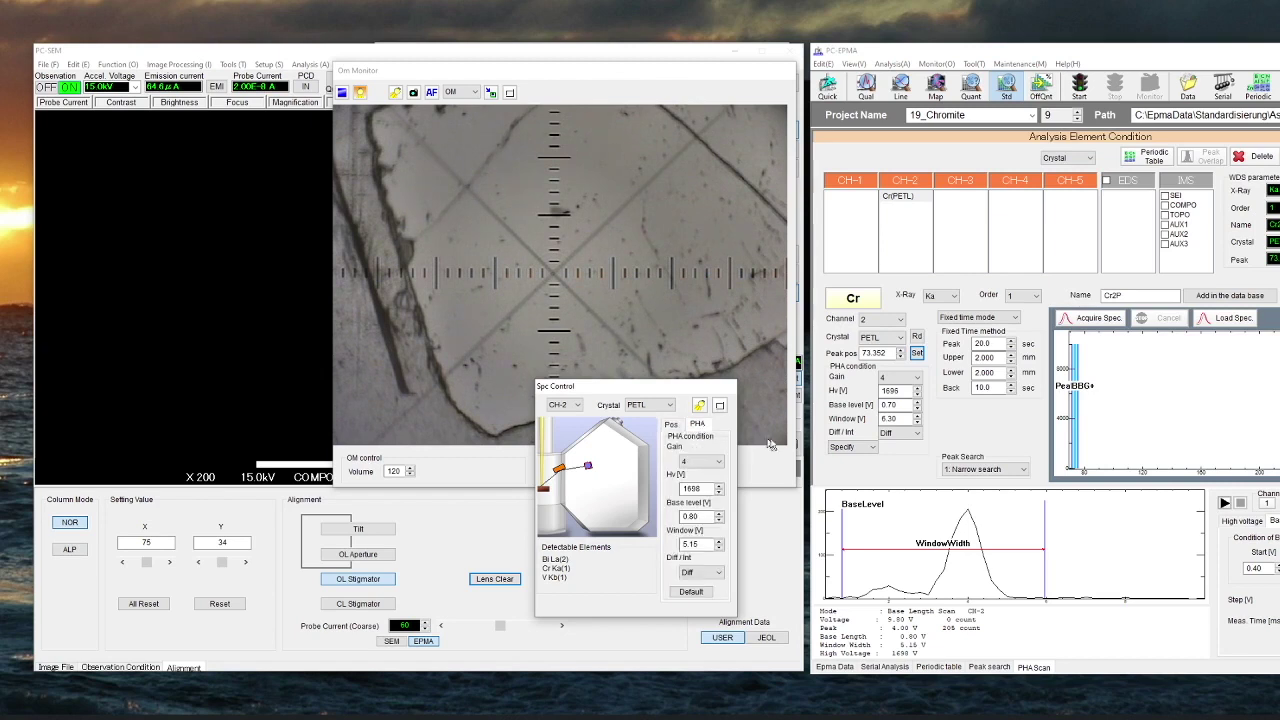
pyautogui.click(895, 503)
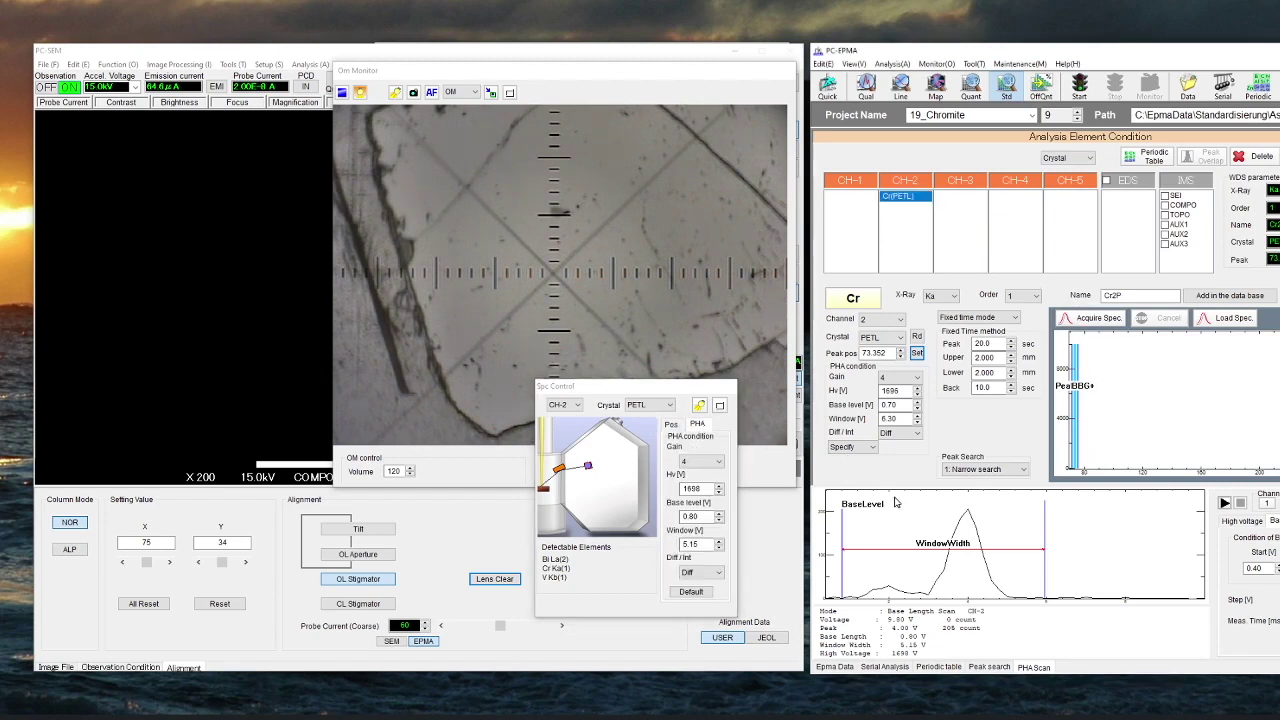
pyautogui.click(918, 338)
pyautogui.click(918, 338)
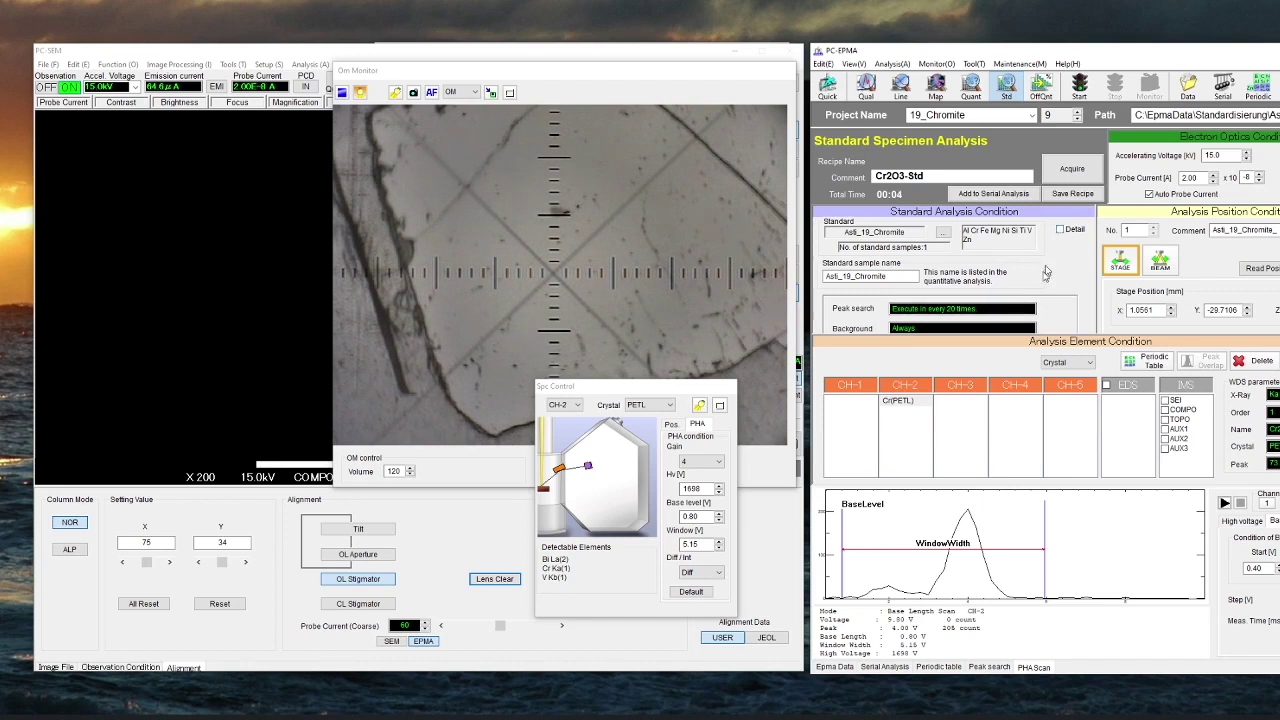
# Step: Set the peak search of samples to None in the detailed standard analysis condition, and return to the recipe overview
pyautogui.click(1070, 234)
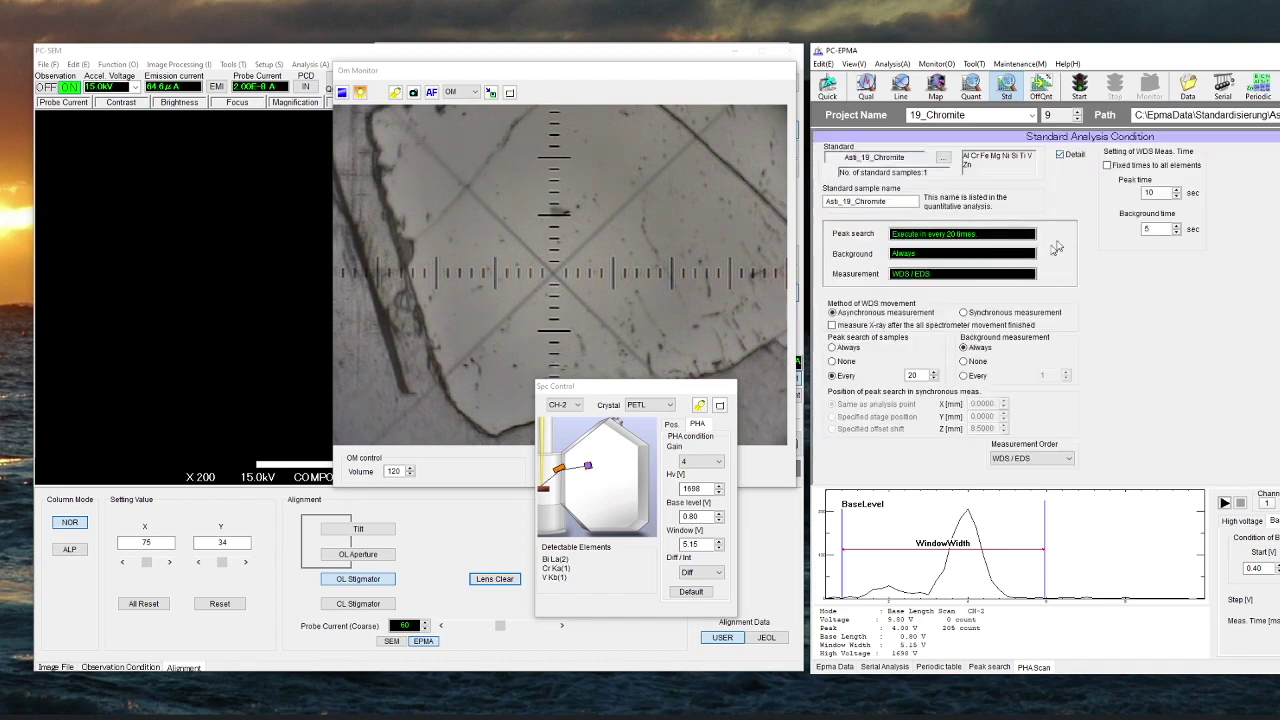
pyautogui.click(845, 364)
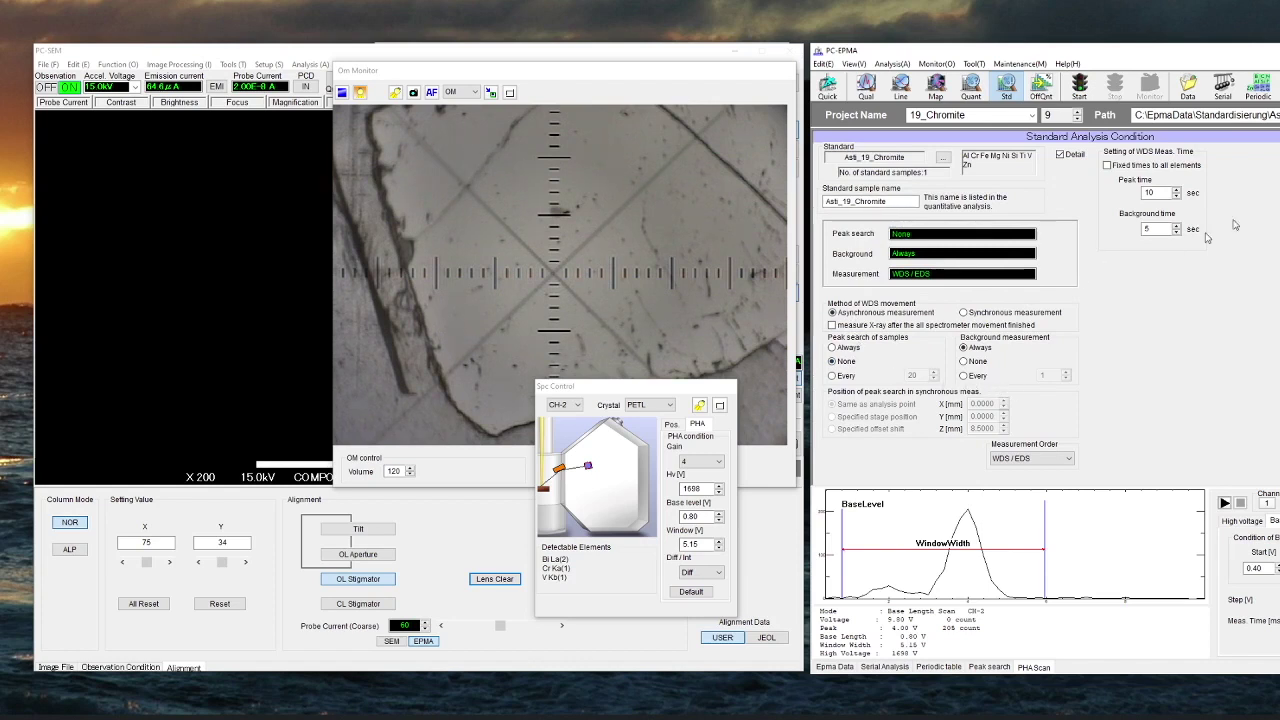
pyautogui.click(1060, 154)
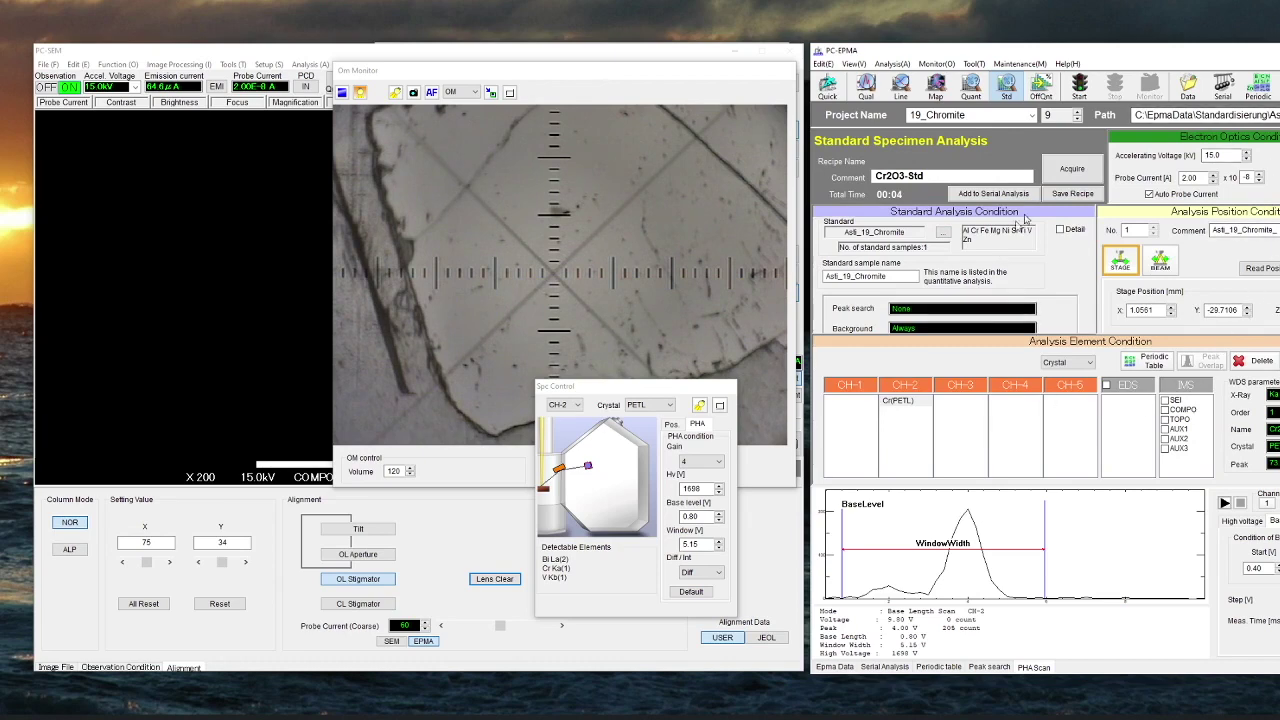
# Step: Start acquiring the Cr2O3-Std standard measurement and put away the floating spectrometer control
pyautogui.click(1070, 172)
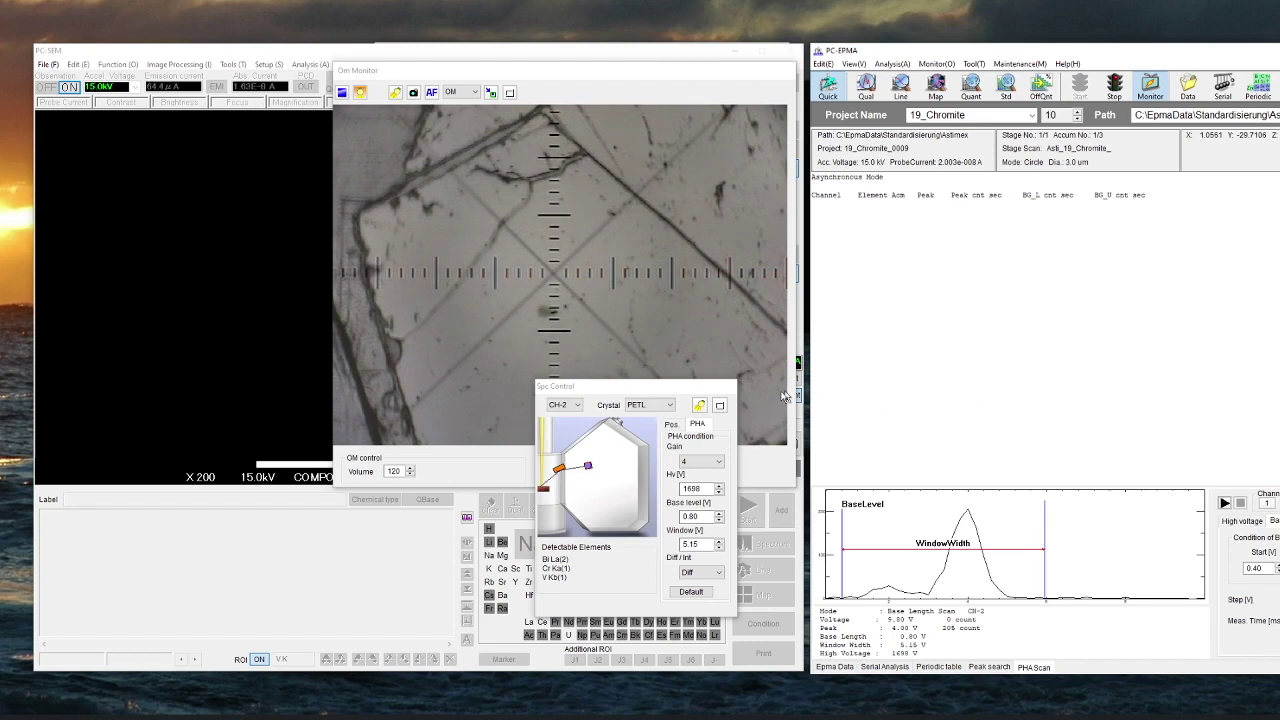
pyautogui.click(719, 405)
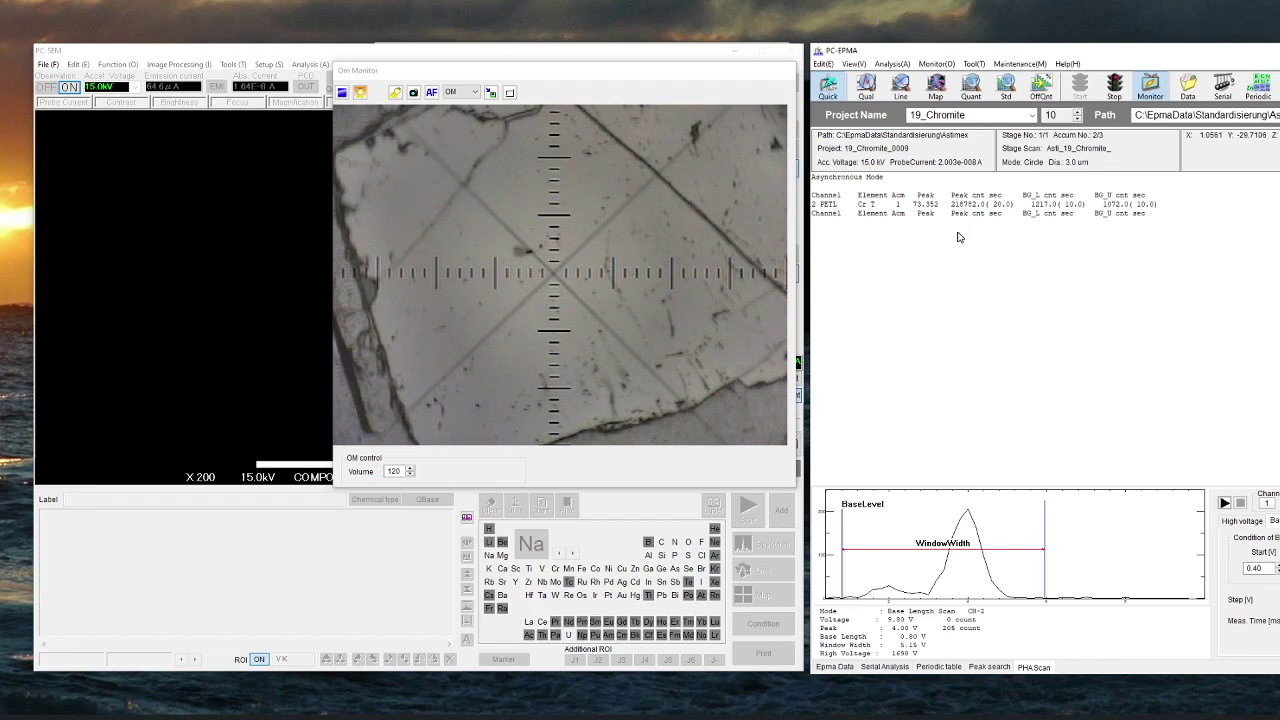
# Step: Inspect the stored position and composition of Asti_19_Chromite in the Astimex_2 standard samples, leaving the entry unedited
pyautogui.click(1200, 115)
pyautogui.click(1108, 348)
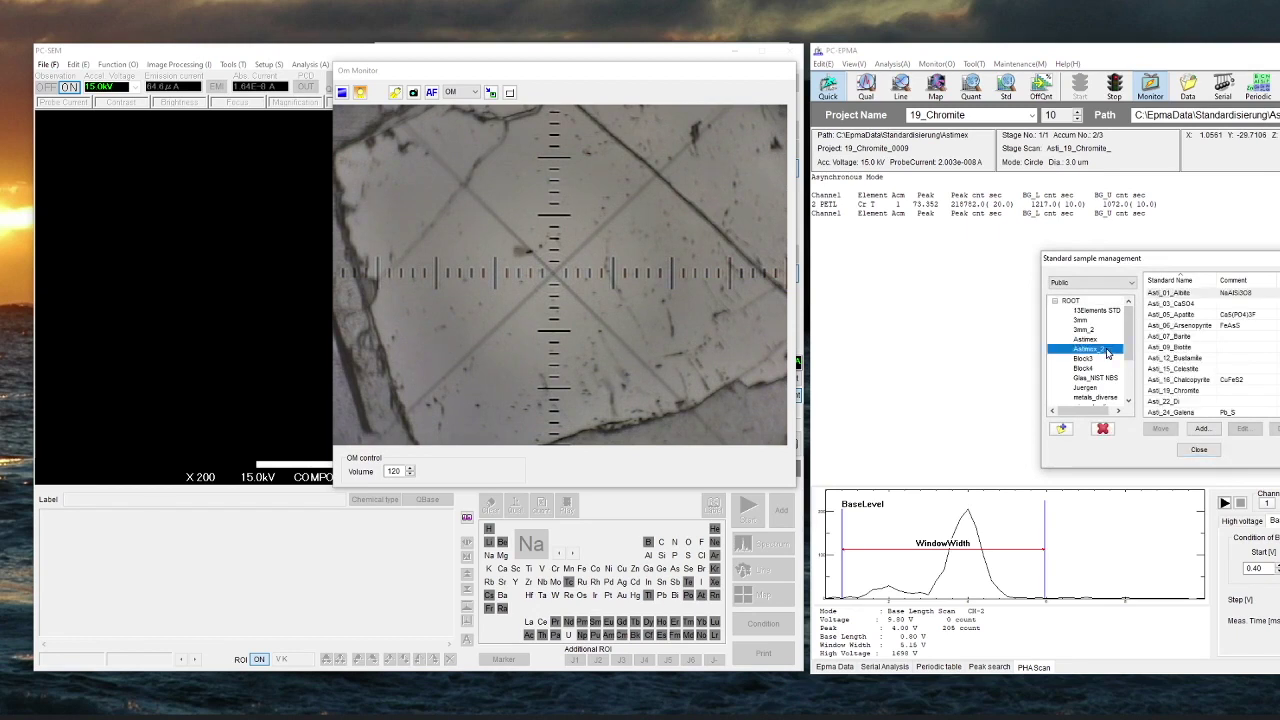
pyautogui.click(1186, 391)
pyautogui.click(1243, 429)
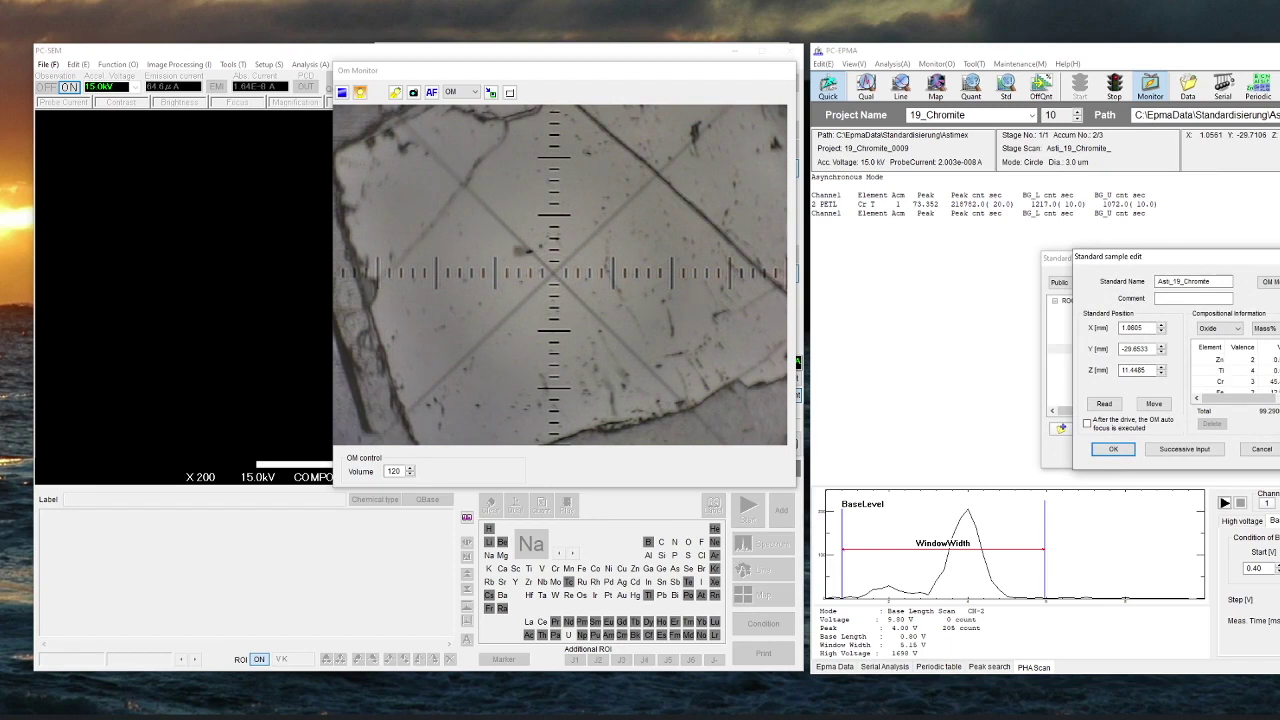
pyautogui.click(1262, 451)
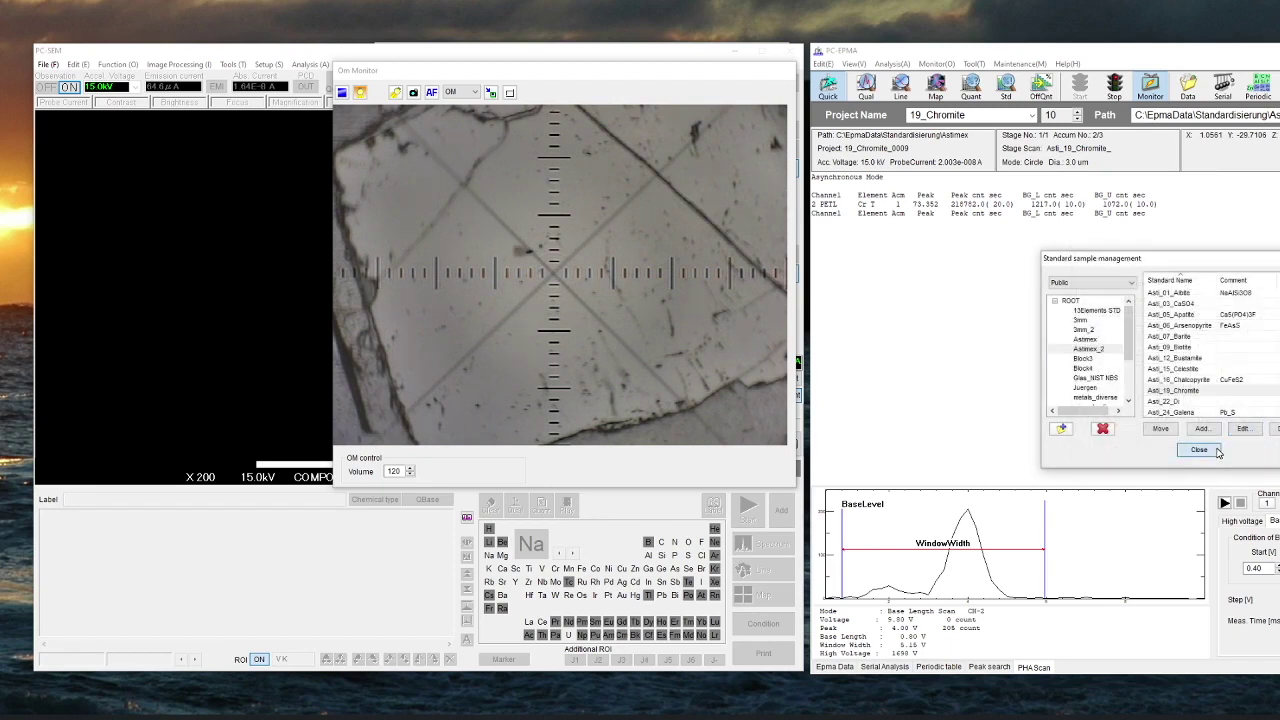
pyautogui.click(1210, 451)
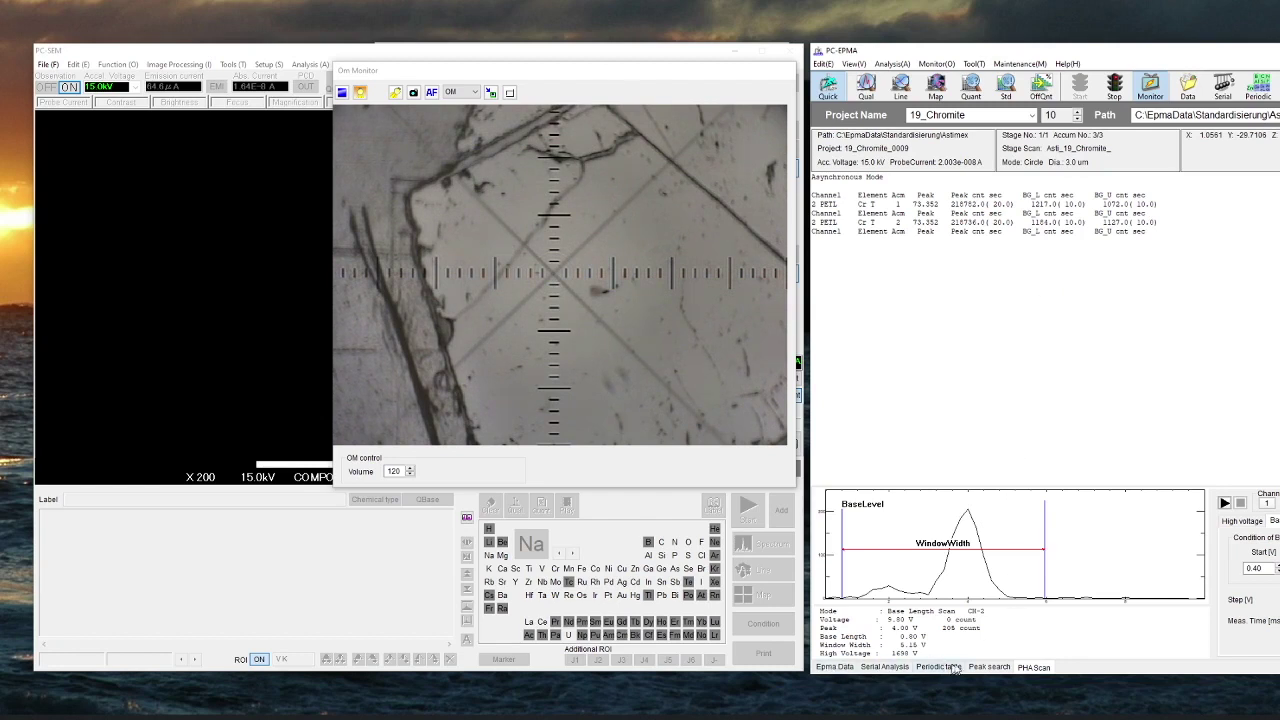
# Step: Look through the peak search, periodic table and serial analysis views, ending on the EPMA data view
pyautogui.click(989, 667)
pyautogui.click(938, 667)
pyautogui.click(885, 667)
pyautogui.click(833, 667)
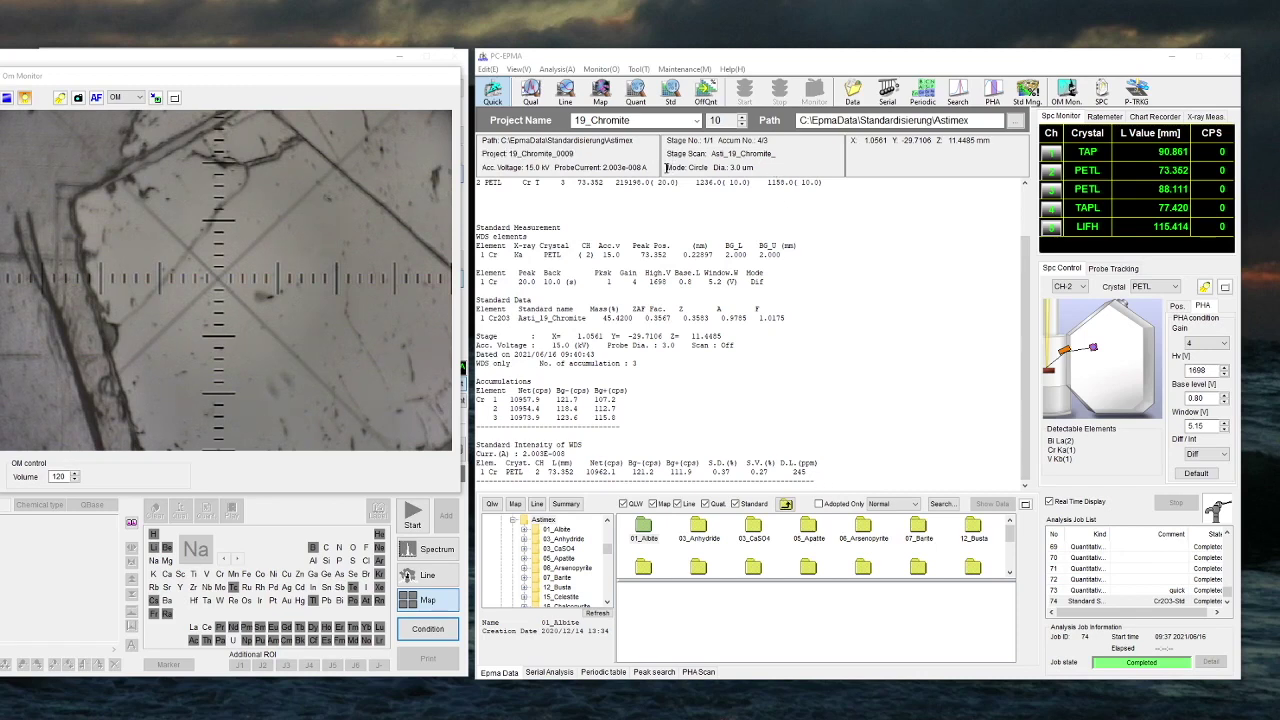
# Step: Assign the 0009 STD measurement from the Astimex 19_Chromite folder as the standard for Cr(PETL) in the quantitative analysis recipe
pyautogui.click(636, 94)
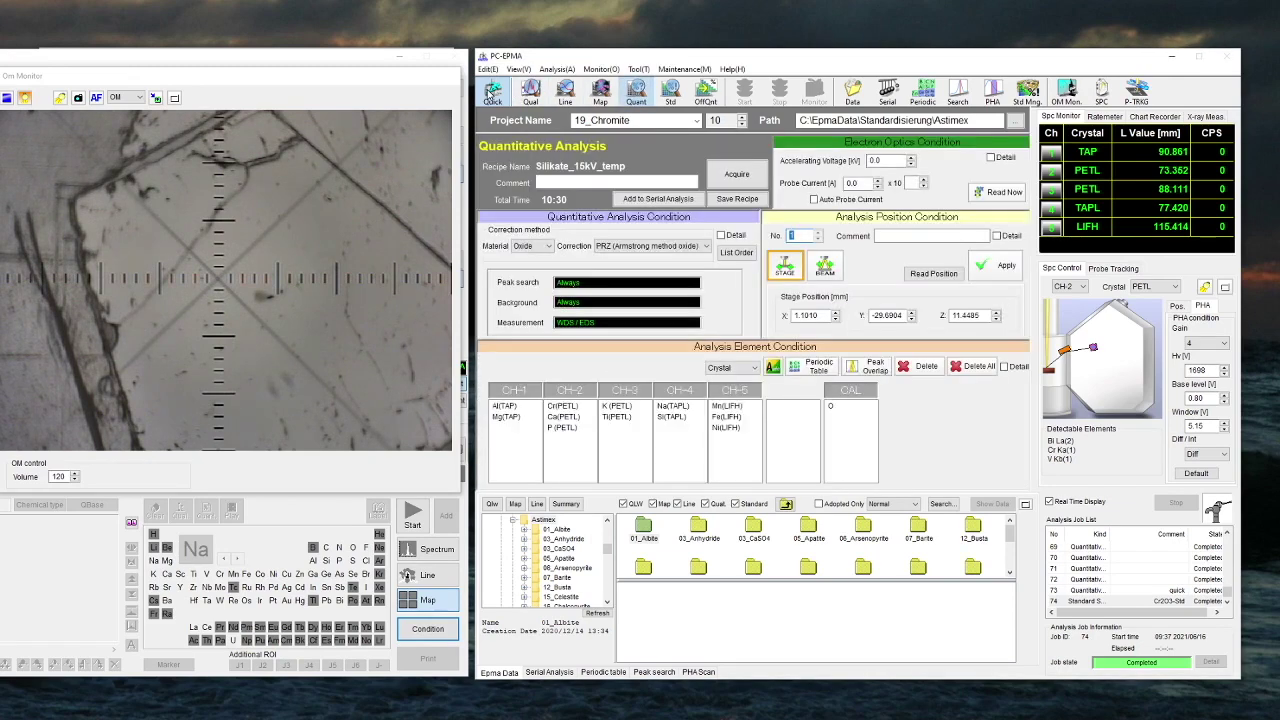
pyautogui.click(563, 407)
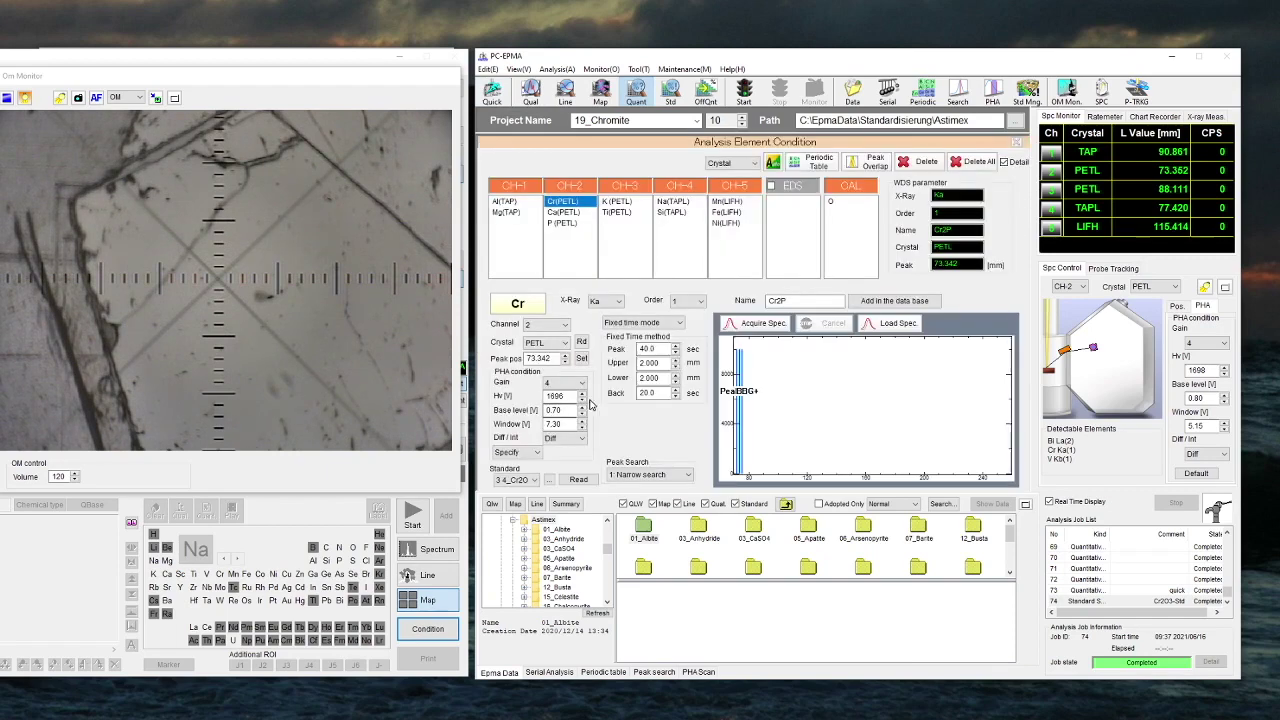
pyautogui.click(549, 480)
pyautogui.moveTo(759, 390); pyautogui.dragTo(759, 332)
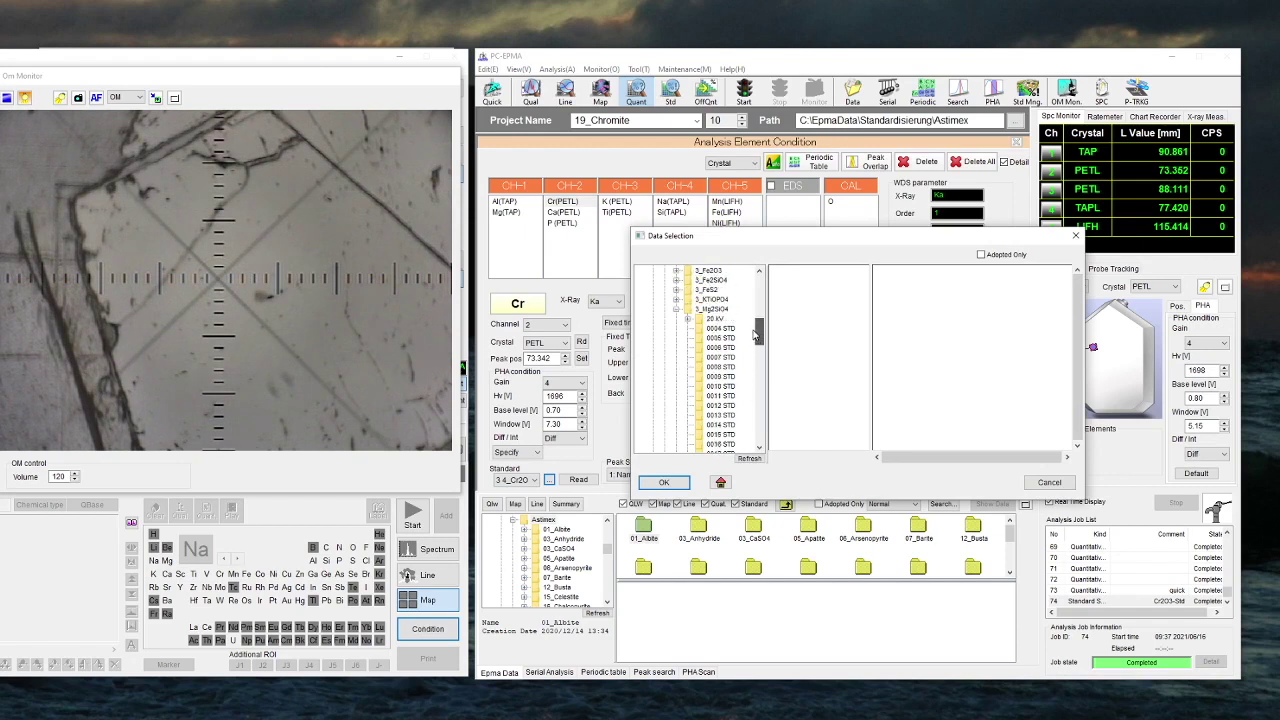
pyautogui.click(676, 310)
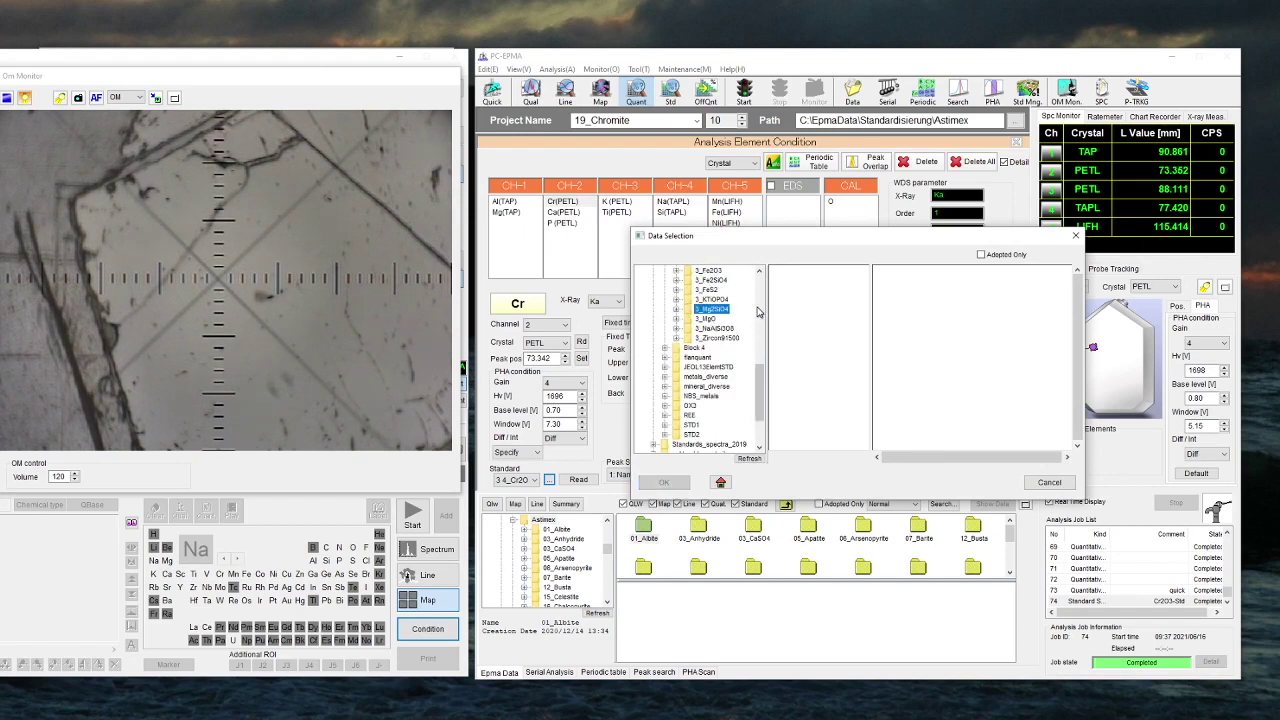
pyautogui.click(757, 313)
pyautogui.click(665, 405)
pyautogui.click(665, 396)
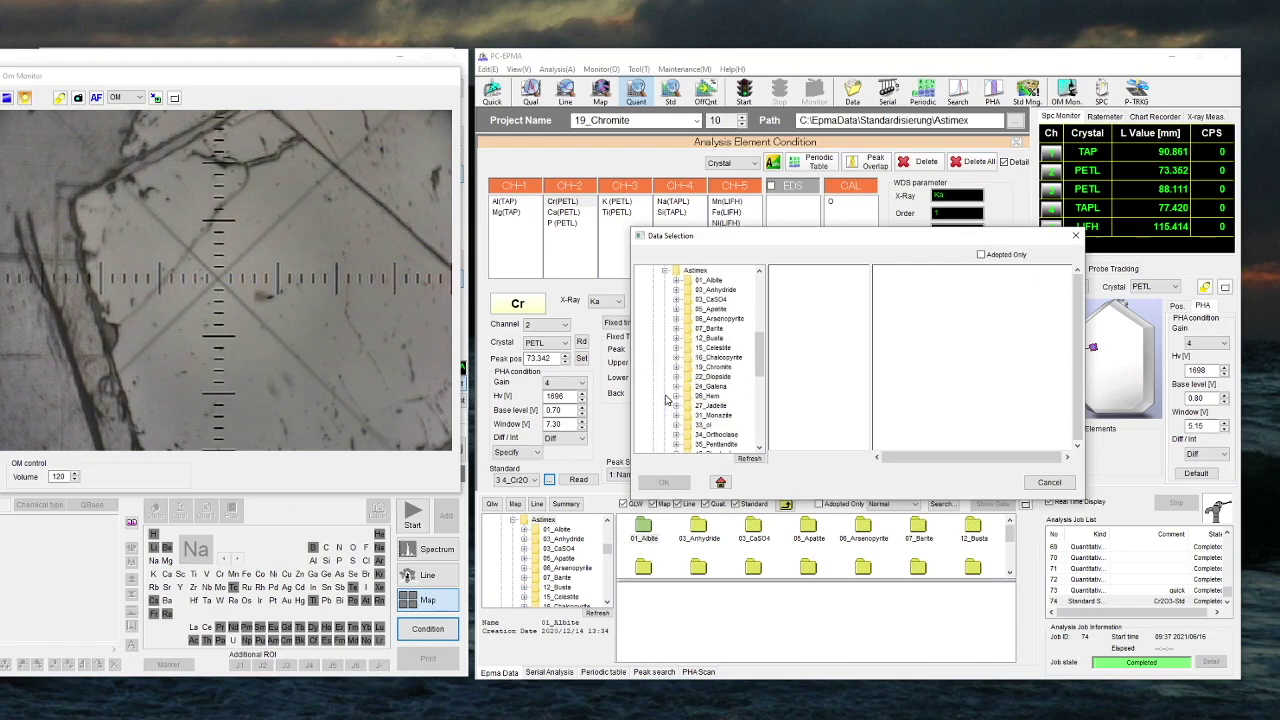
pyautogui.click(676, 367)
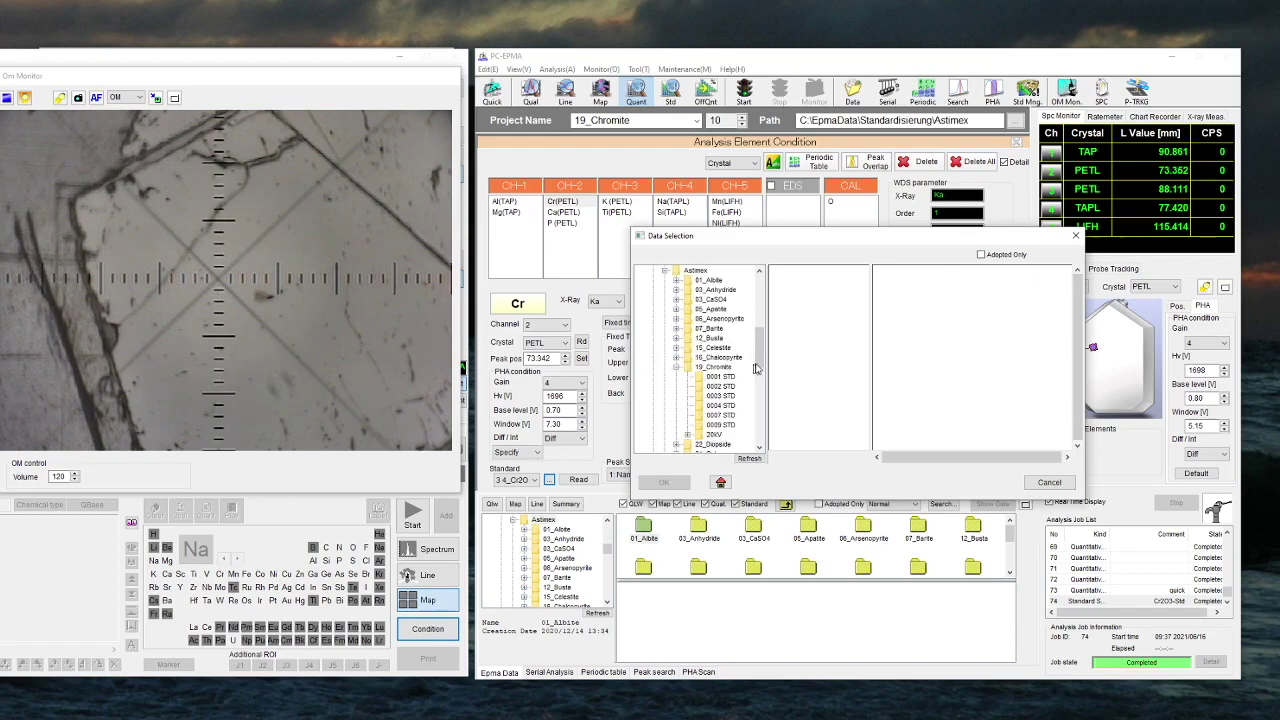
pyautogui.click(722, 416)
pyautogui.click(721, 425)
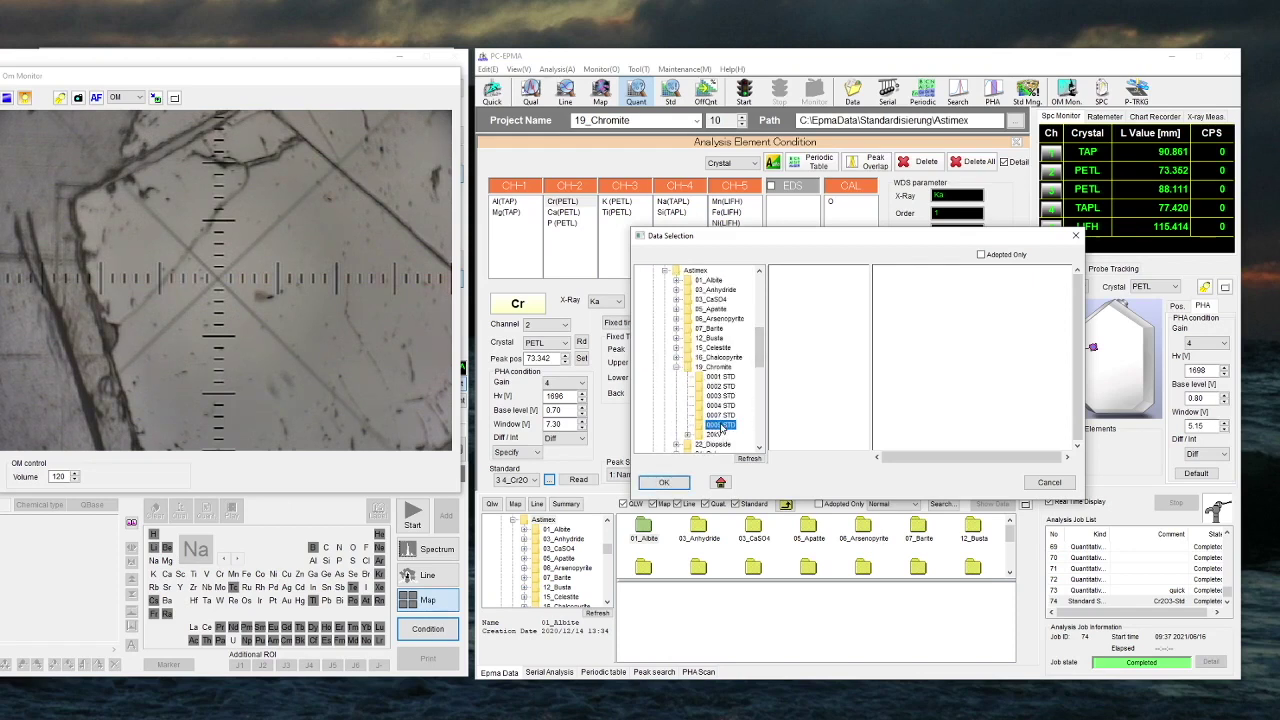
pyautogui.click(666, 482)
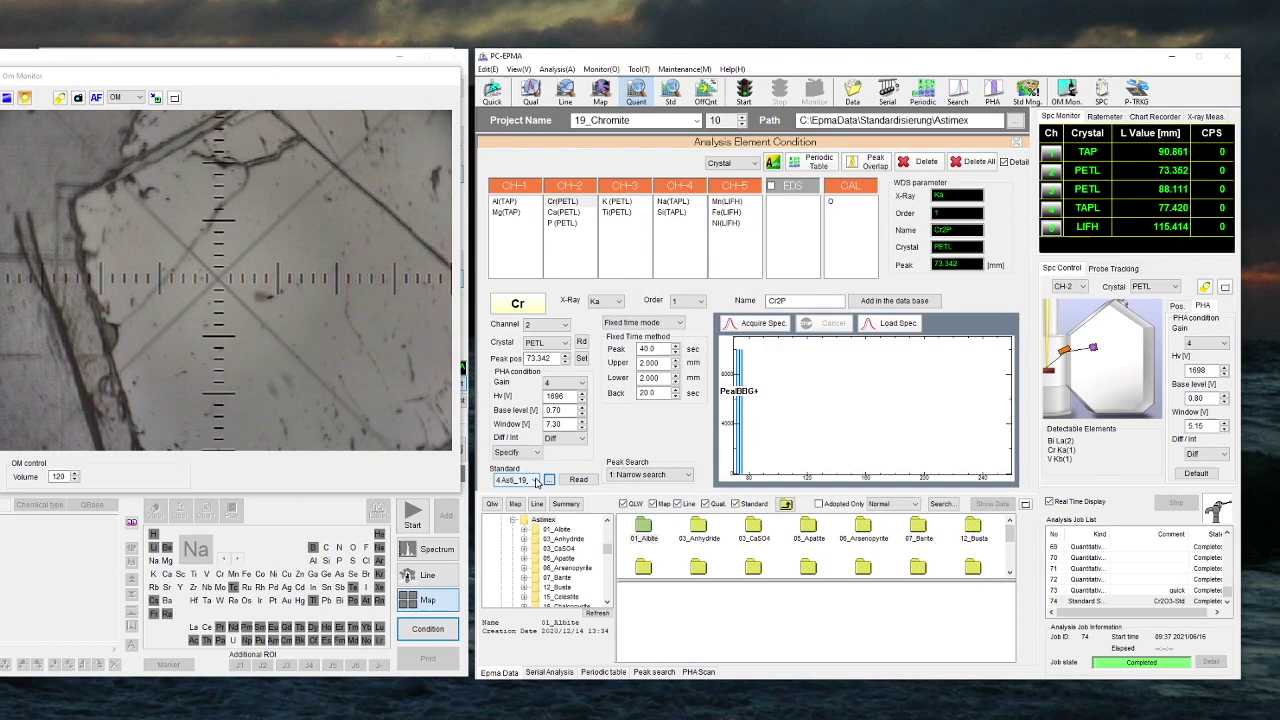
# Step: Read the peak position and PHA condition, without the background, from the assigned Asti_19_Chromite standard into the Cr element condition
pyautogui.click(535, 480)
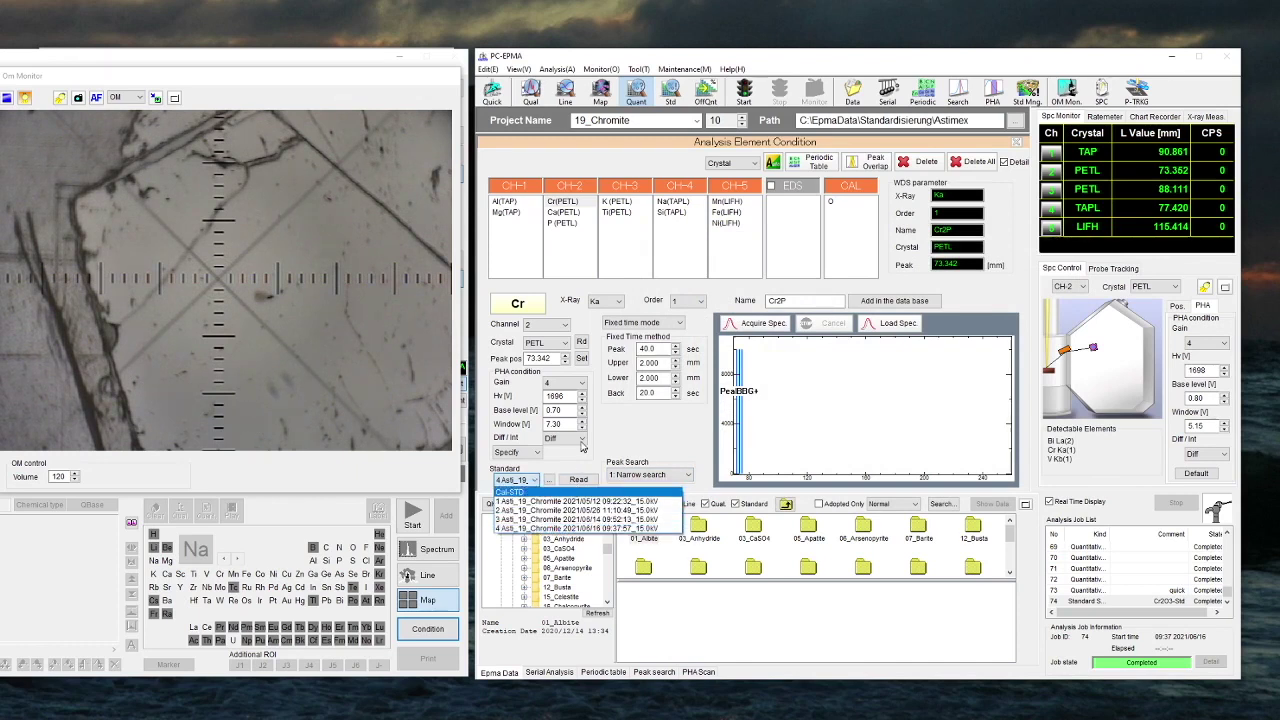
pyautogui.click(583, 474)
pyautogui.click(579, 481)
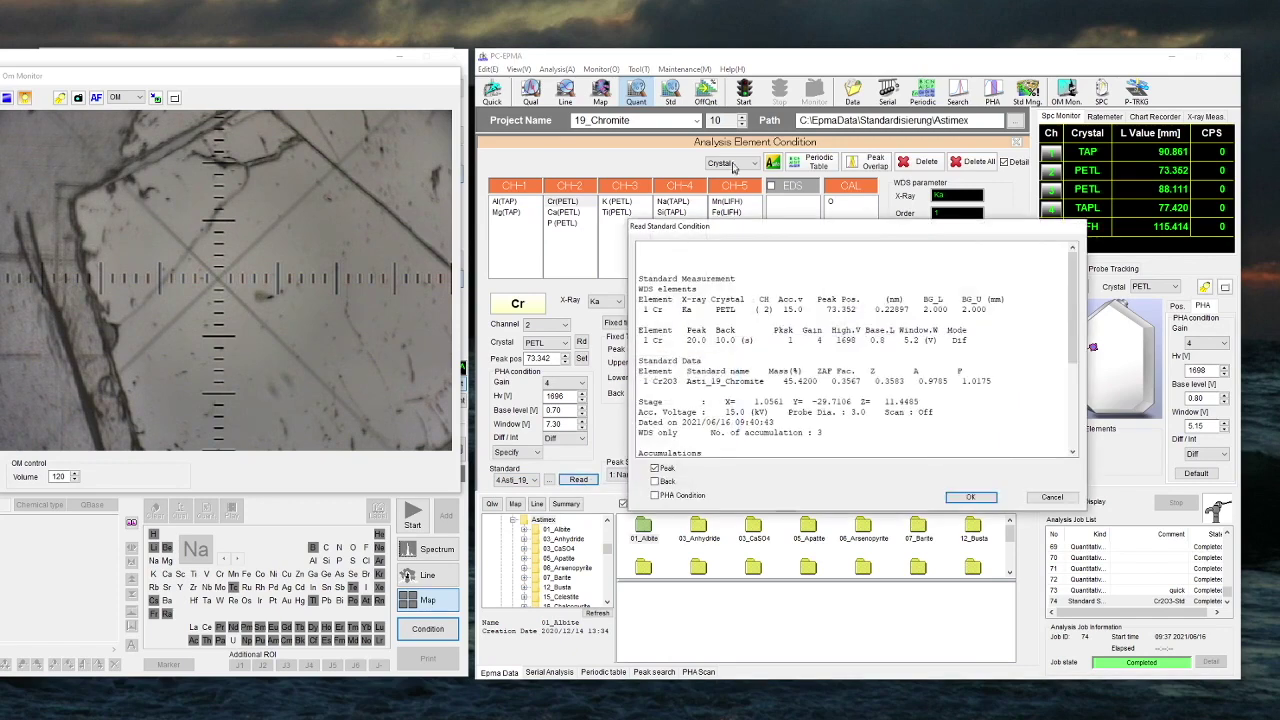
pyautogui.moveTo(735, 197); pyautogui.dragTo(857, 150)
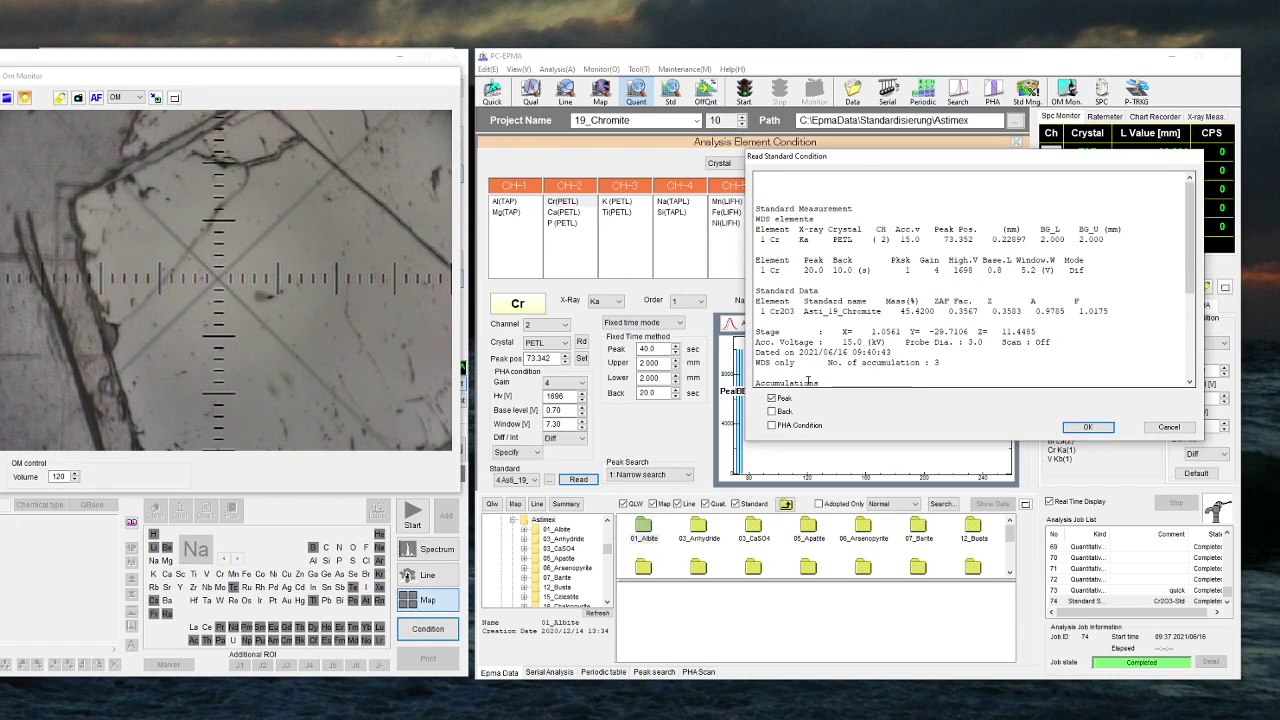
pyautogui.click(772, 426)
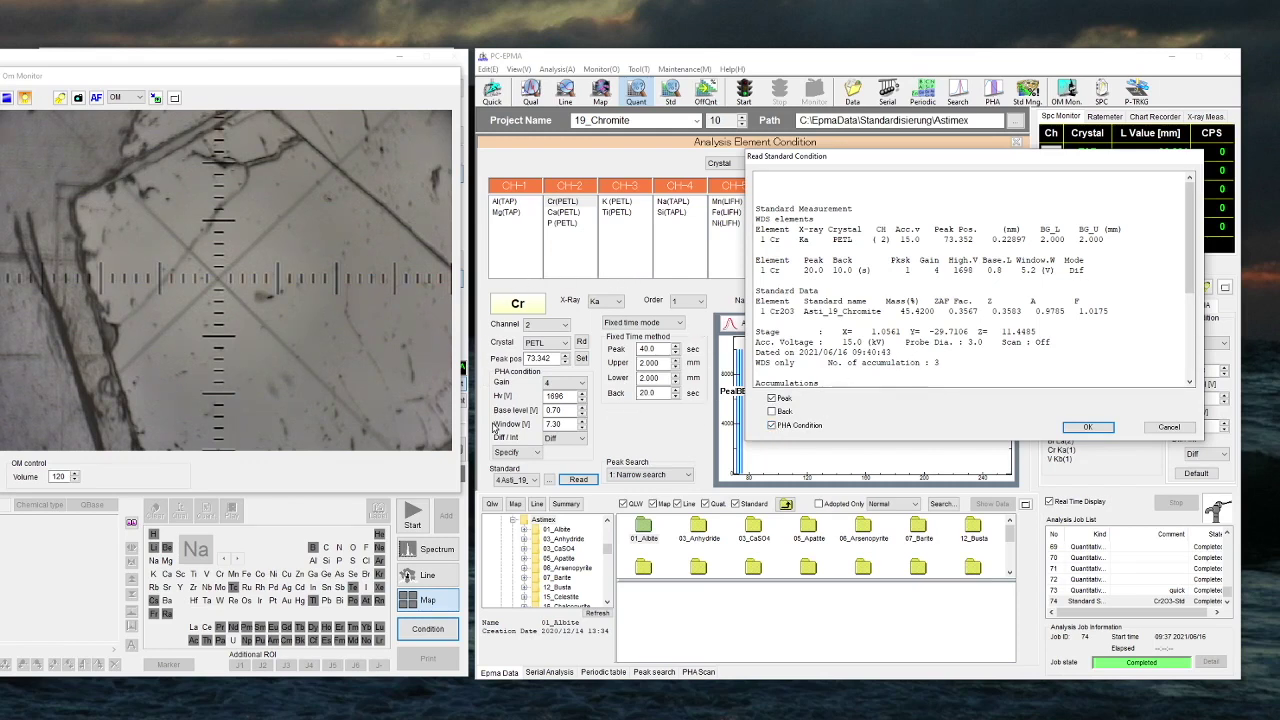
pyautogui.click(1080, 428)
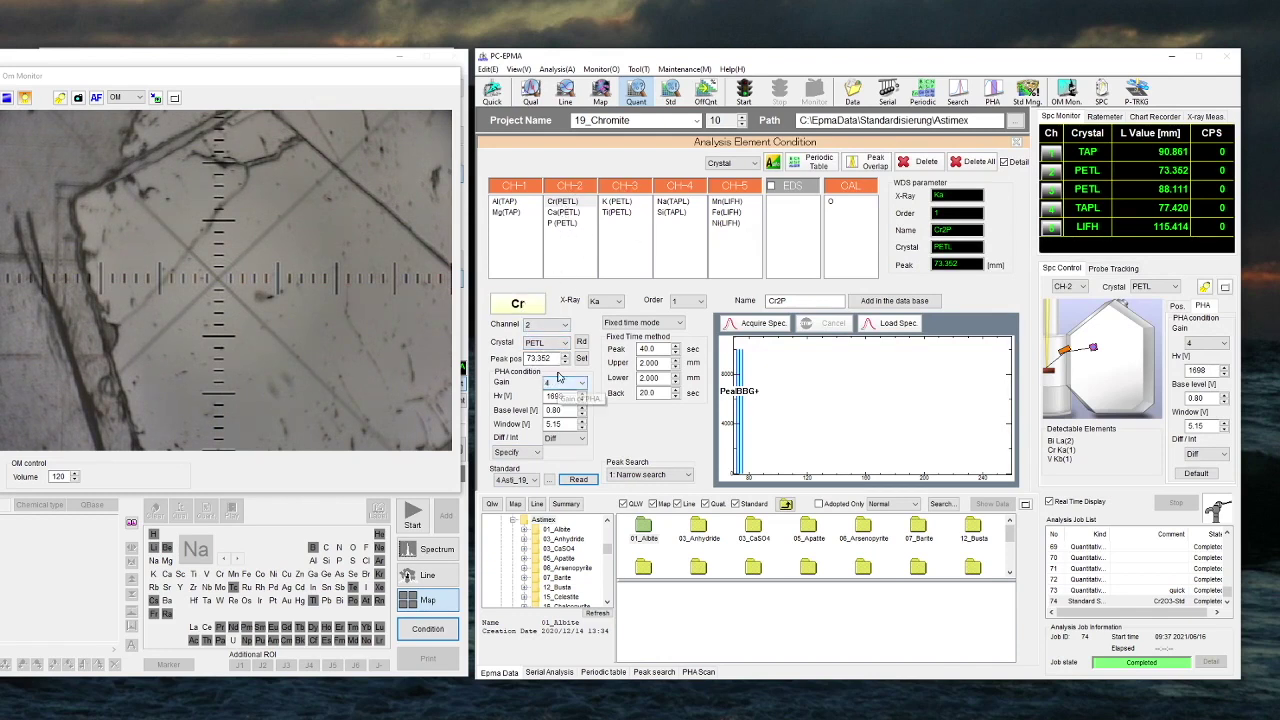
pyautogui.click(578, 479)
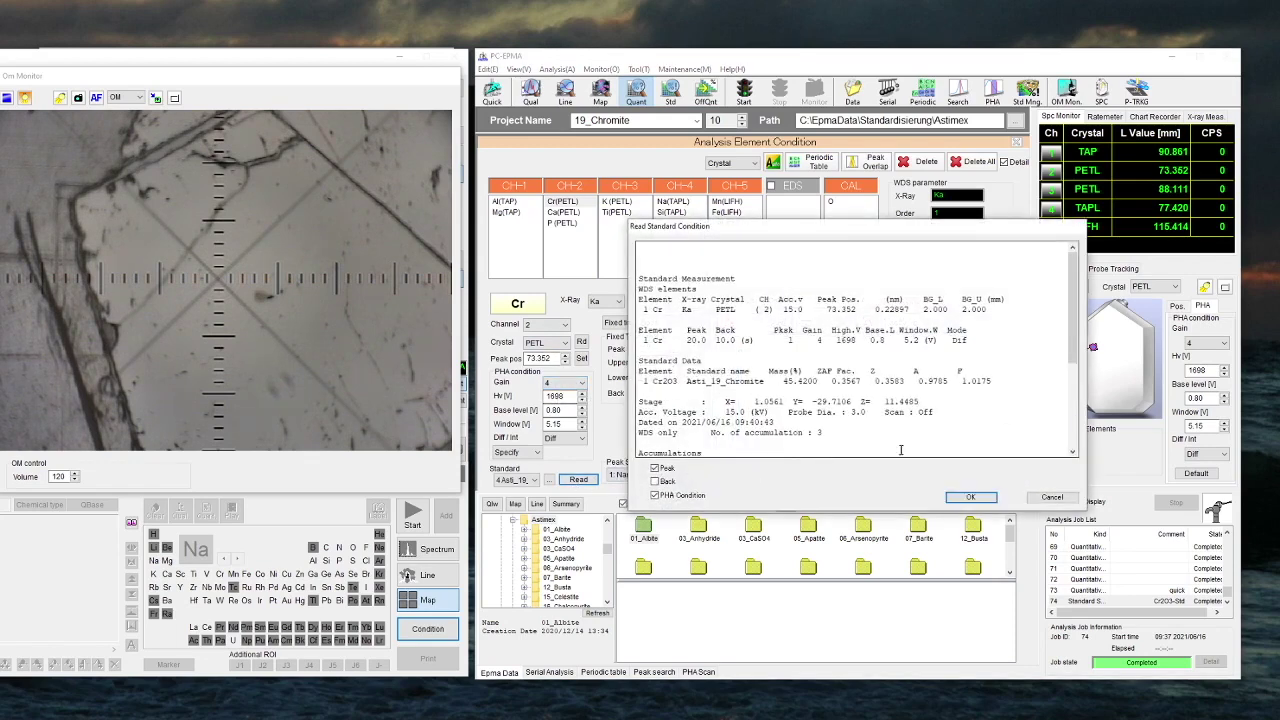
pyautogui.click(970, 499)
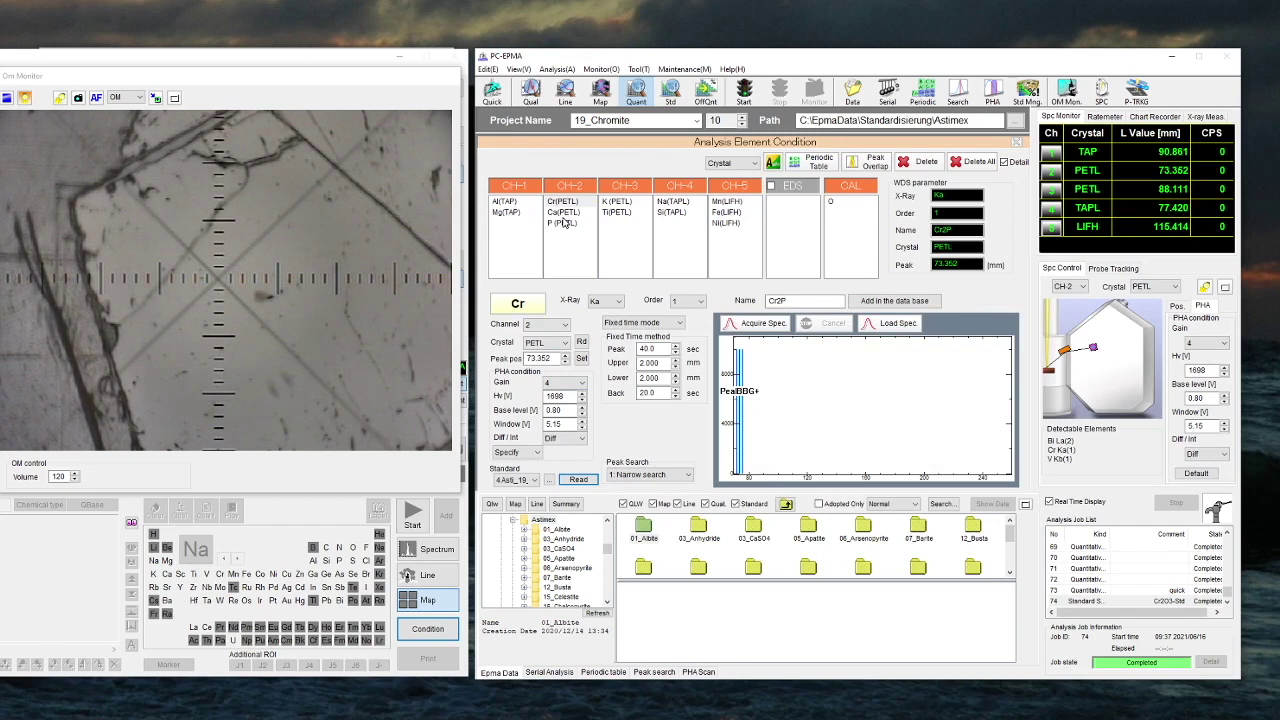